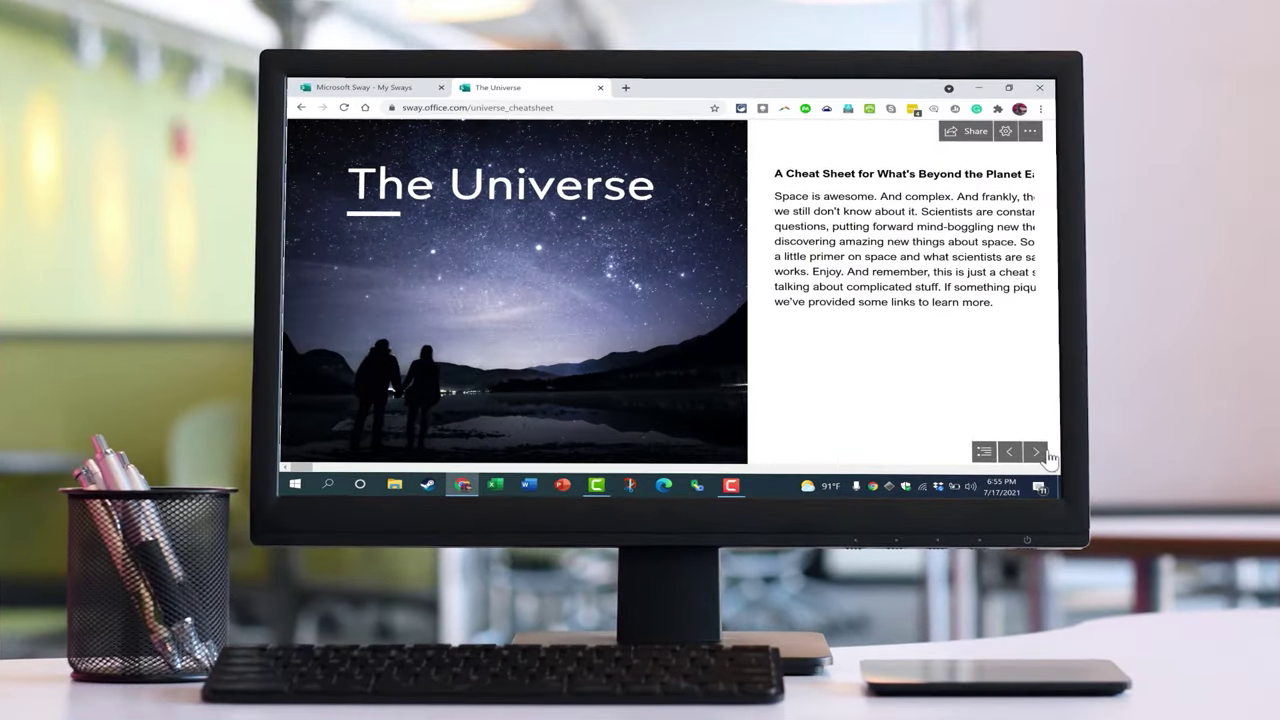
- Advance The Universe sway a section and view its nebula title image full size
click(1047, 453)
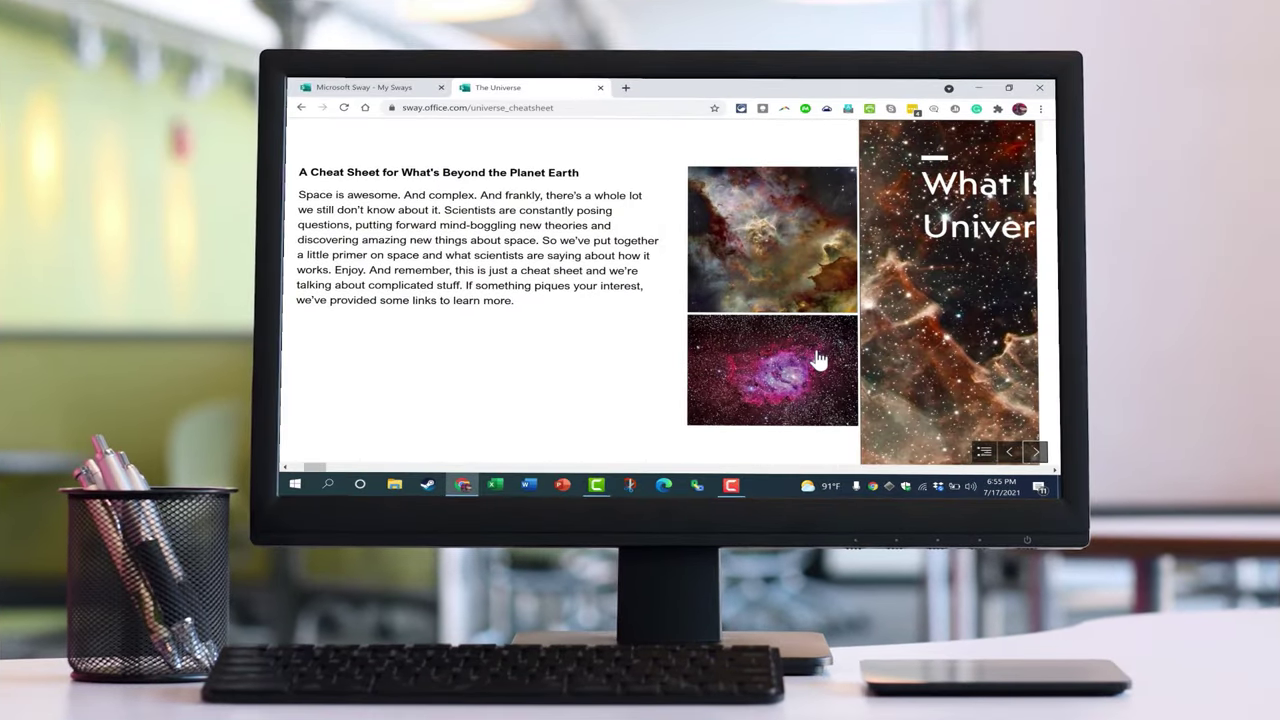
scroll(779, 345, down, 6)
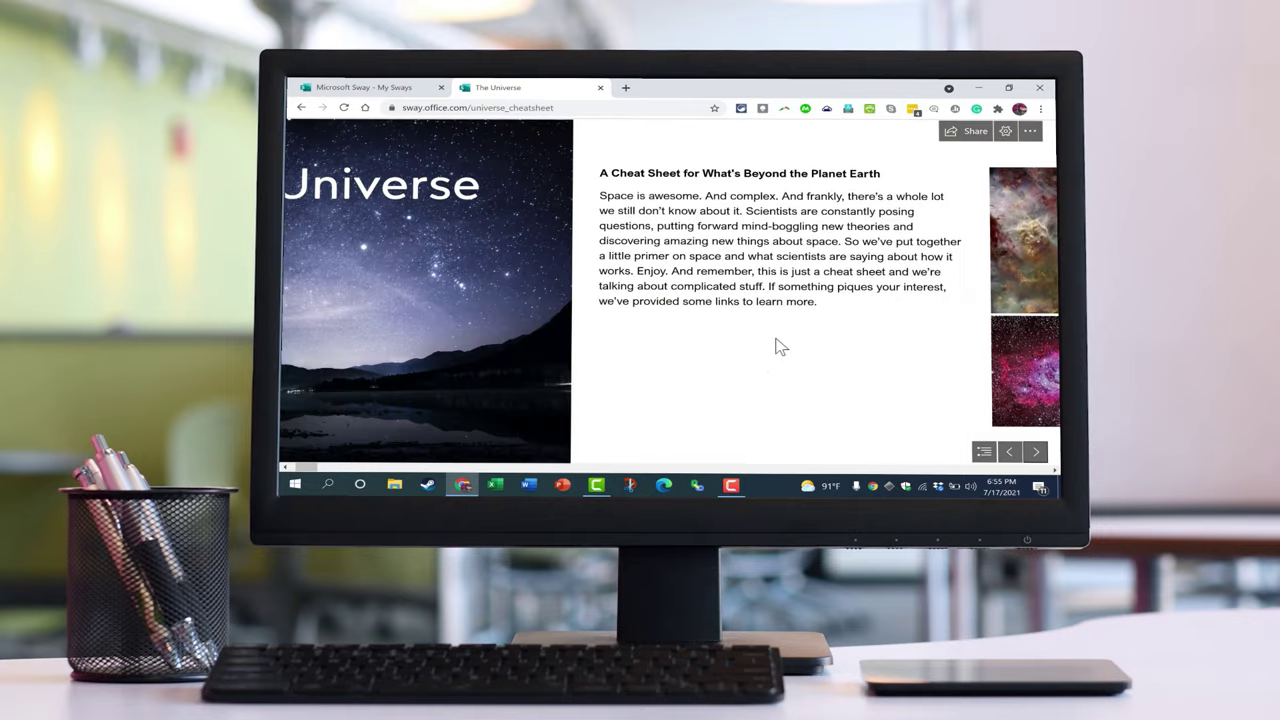
scroll(770, 340, down, 5)
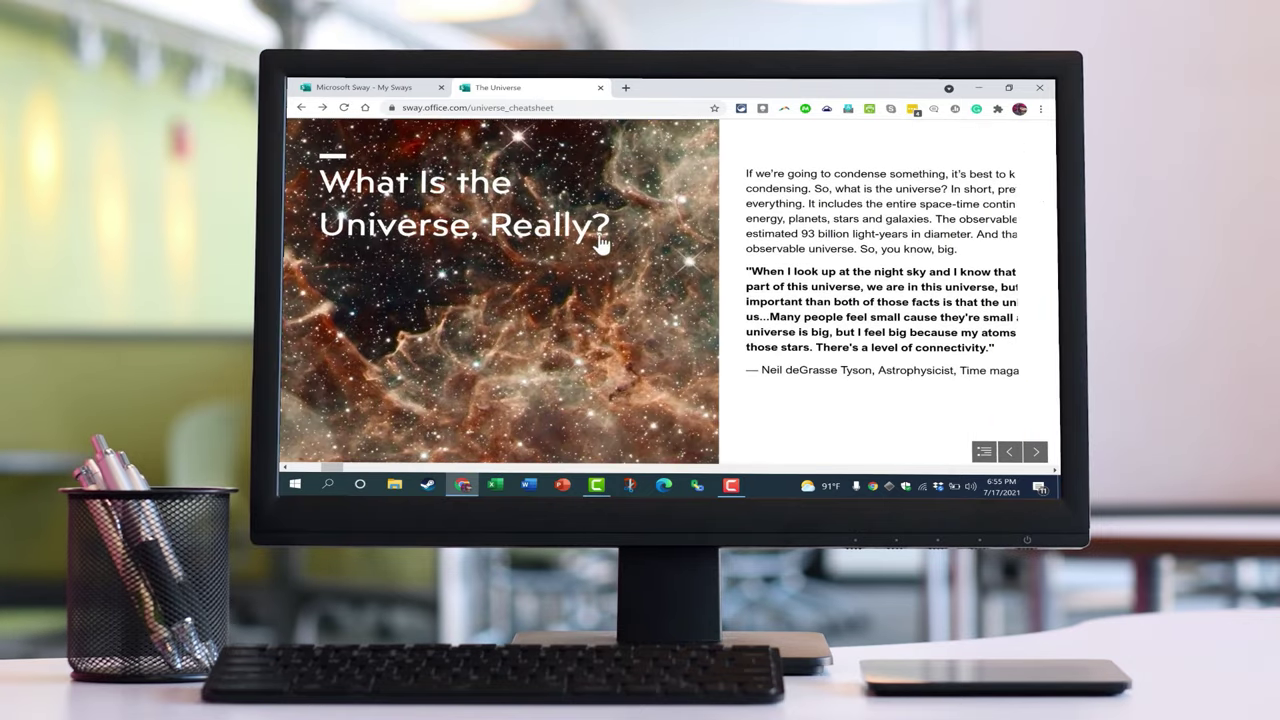
click(537, 283)
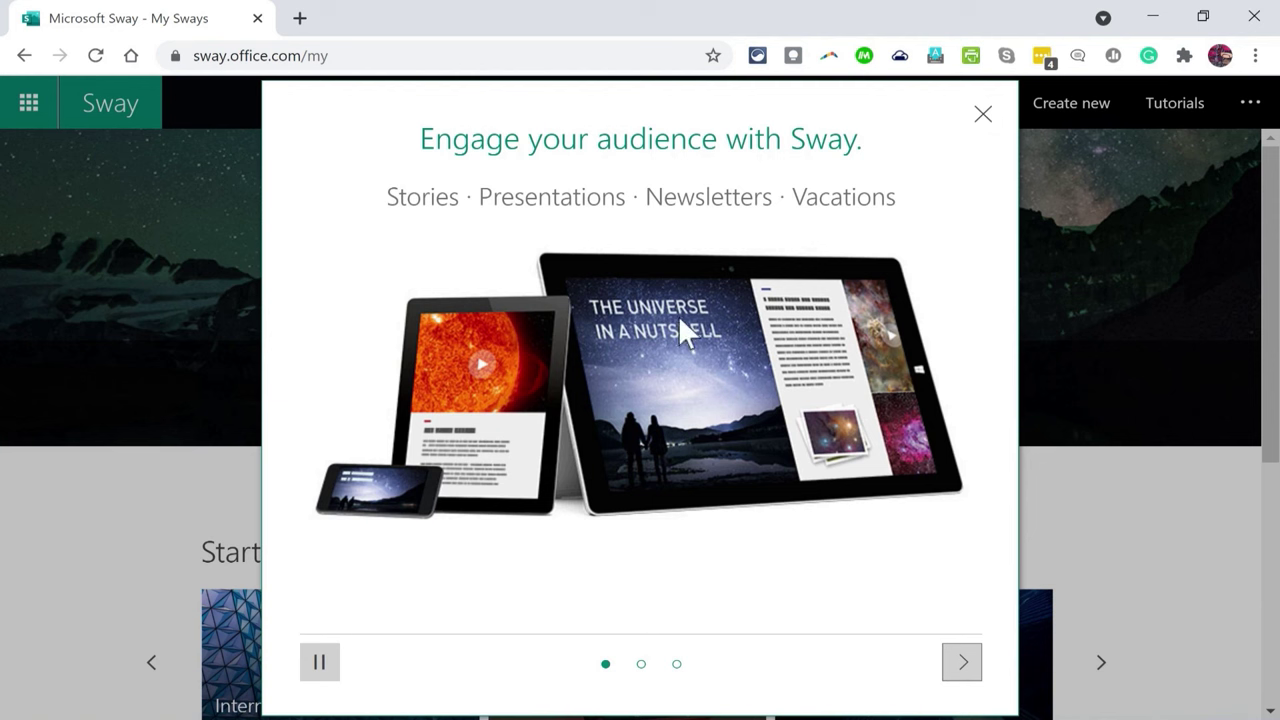
- Step through the welcome tour to its last slide and close it
click(962, 662)
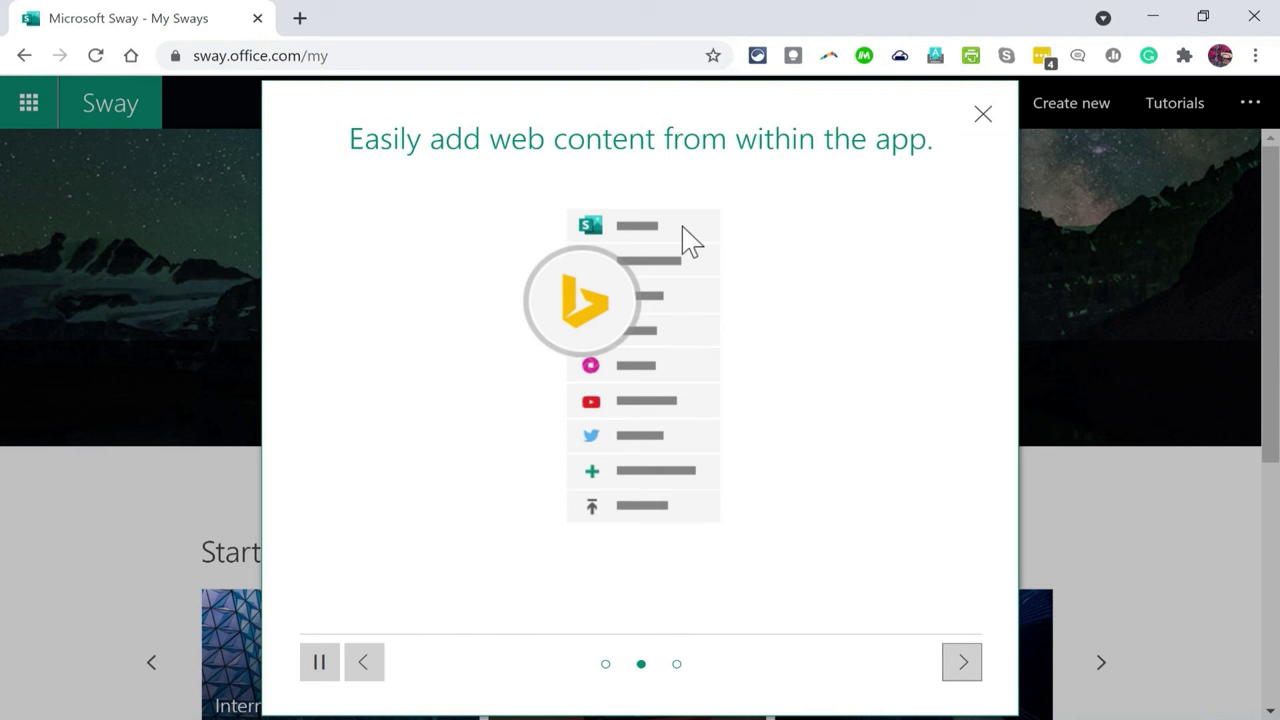
click(960, 664)
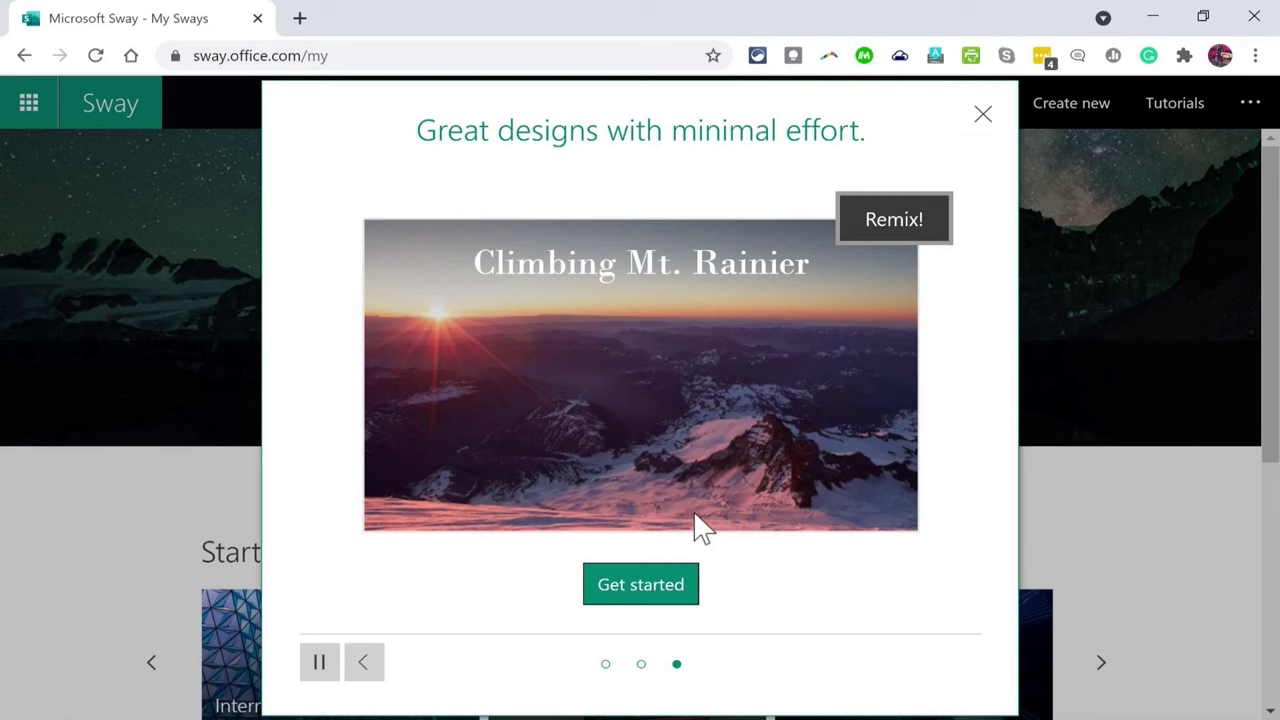
click(673, 592)
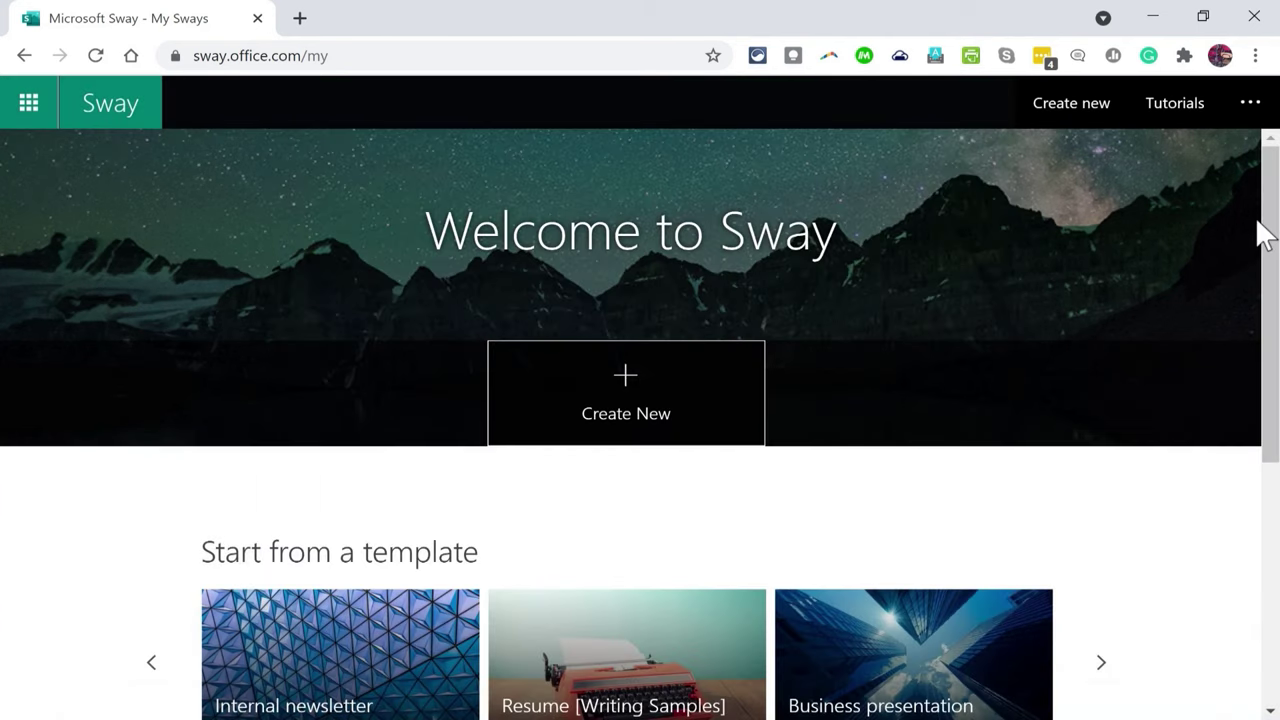
- Scroll down the My Sways page and show more of the template list
mouse_move(1275, 268)
mouse_down()
mouse_move(1275, 331)
mouse_move(1275, 273)
mouse_up()
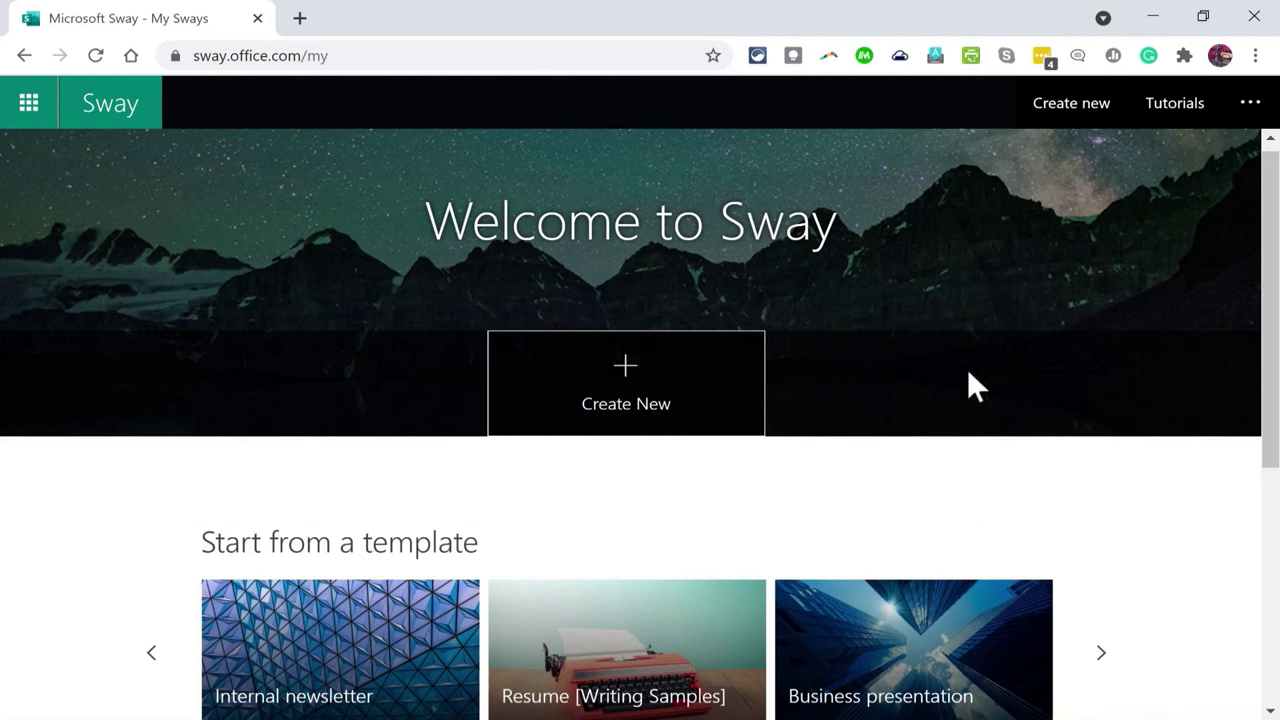
drag(1268, 390, 1248, 594)
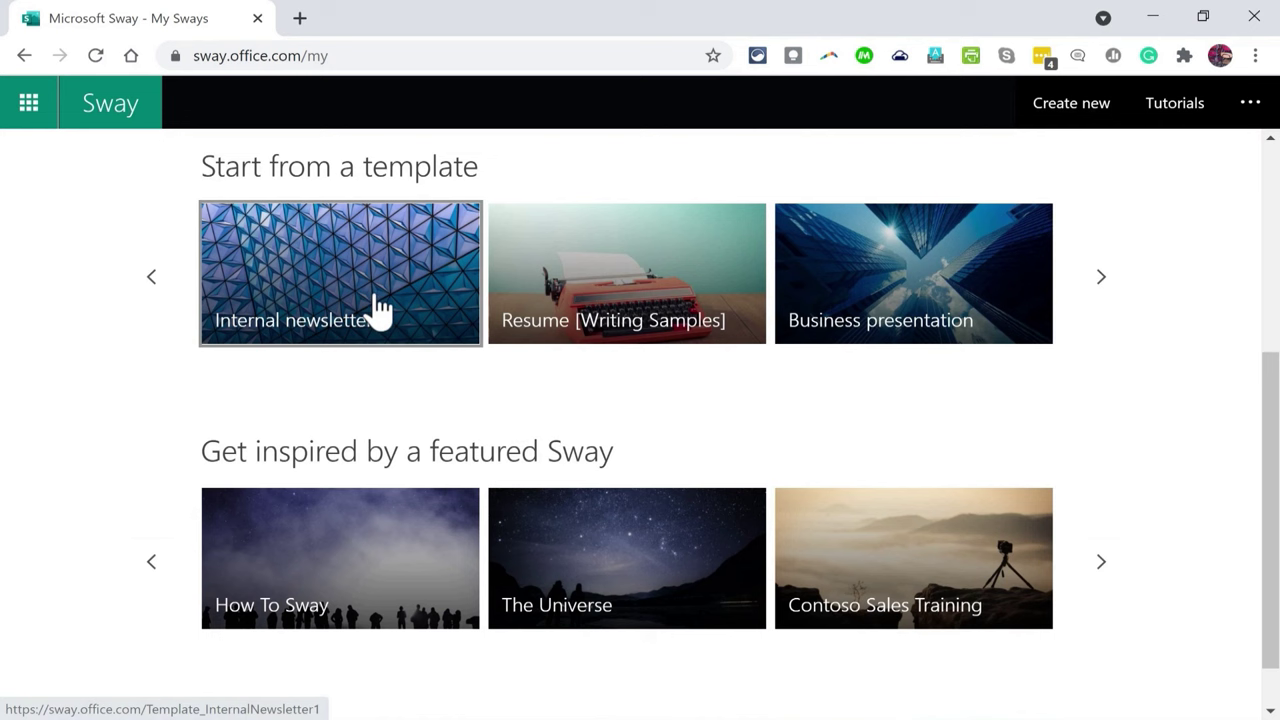
click(1100, 290)
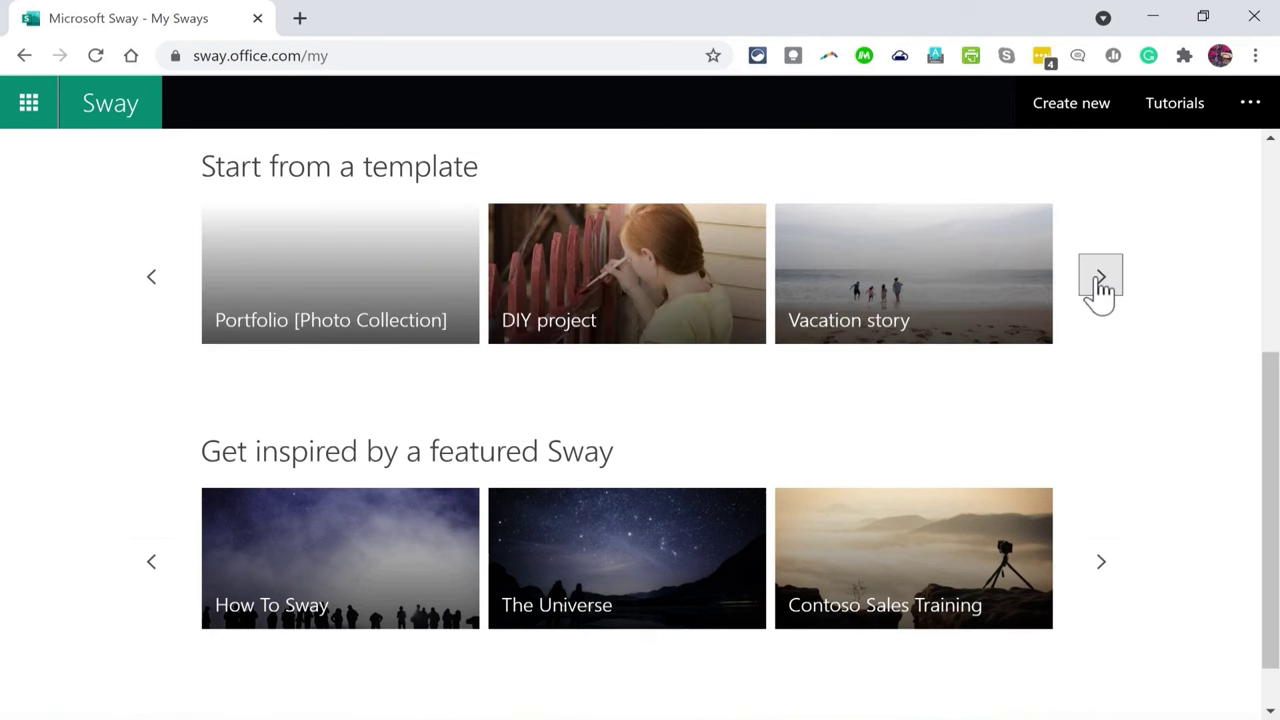
scroll(1105, 302, down, 1)
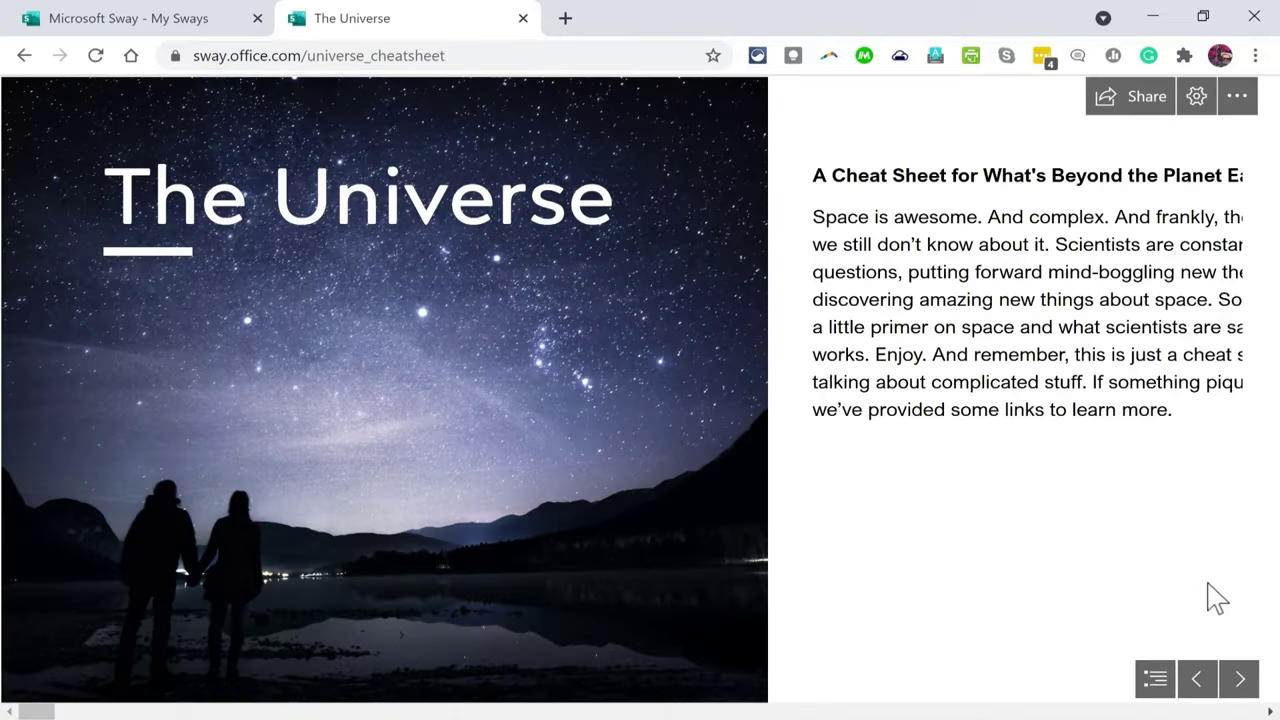
- Advance to The Universe's next section and view the nebula background image full size
click(1239, 679)
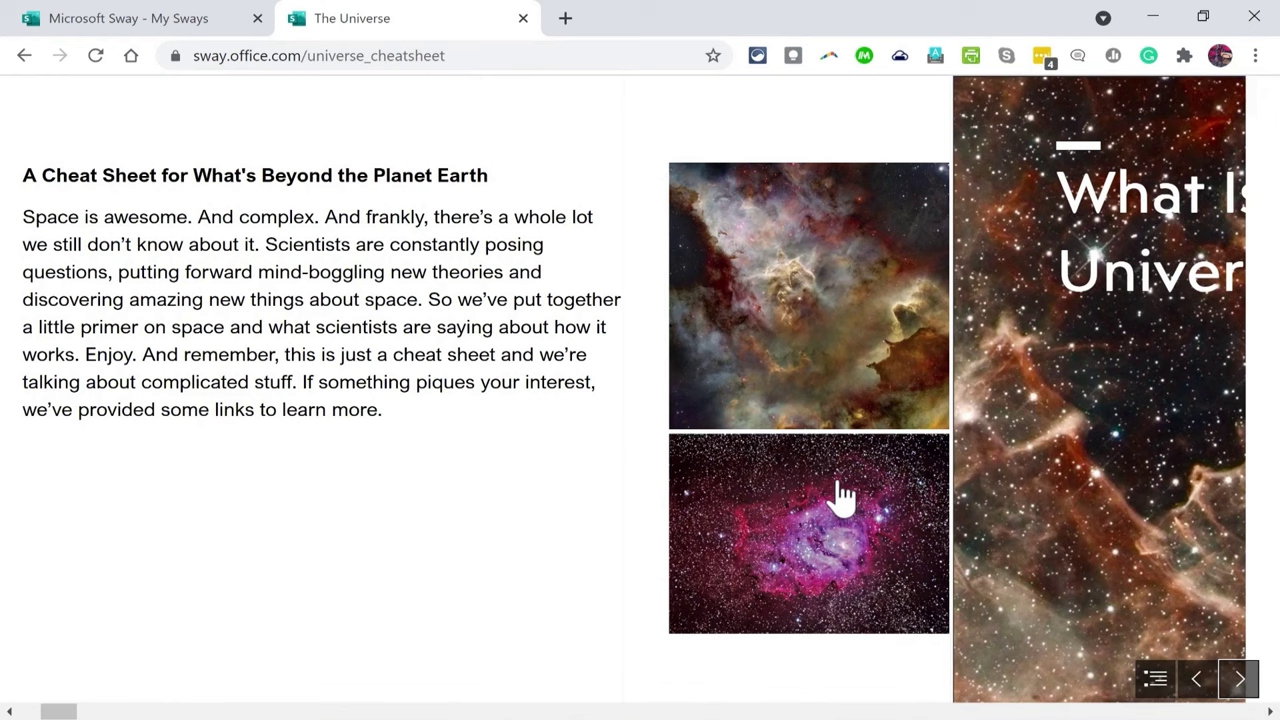
scroll(820, 492, down, 5)
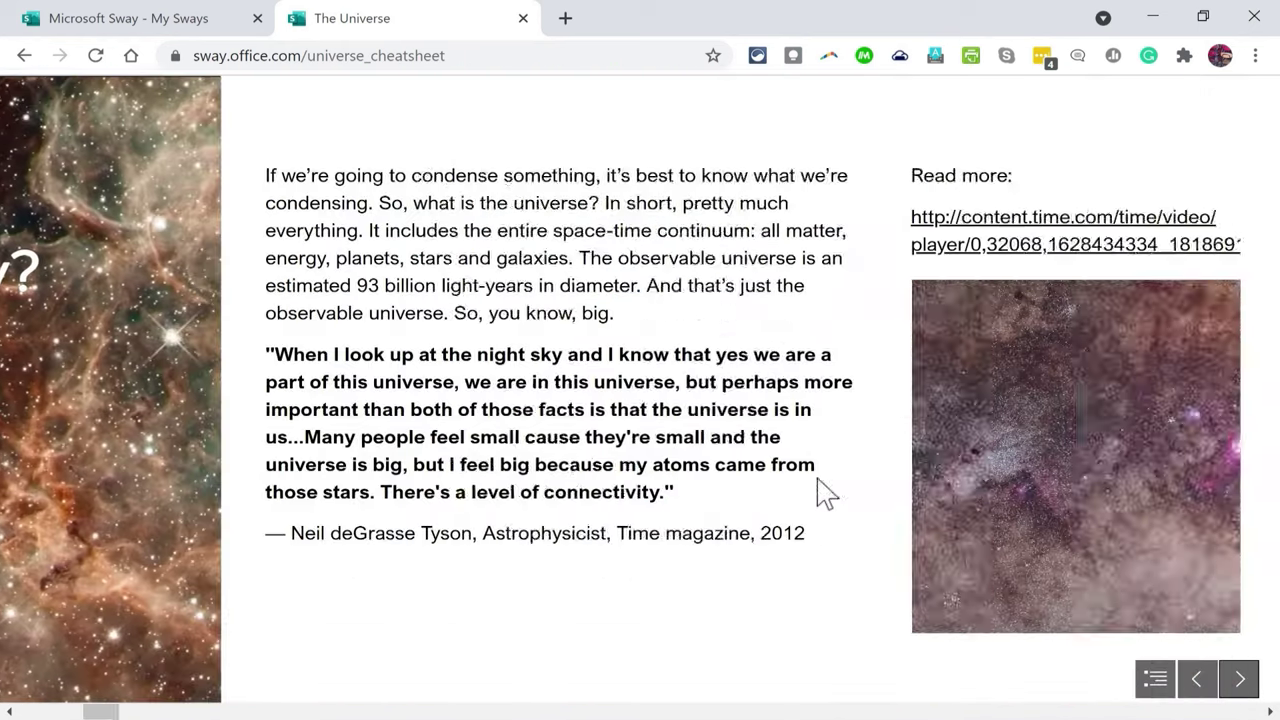
scroll(815, 490, up, 10)
scroll(805, 475, down, 3)
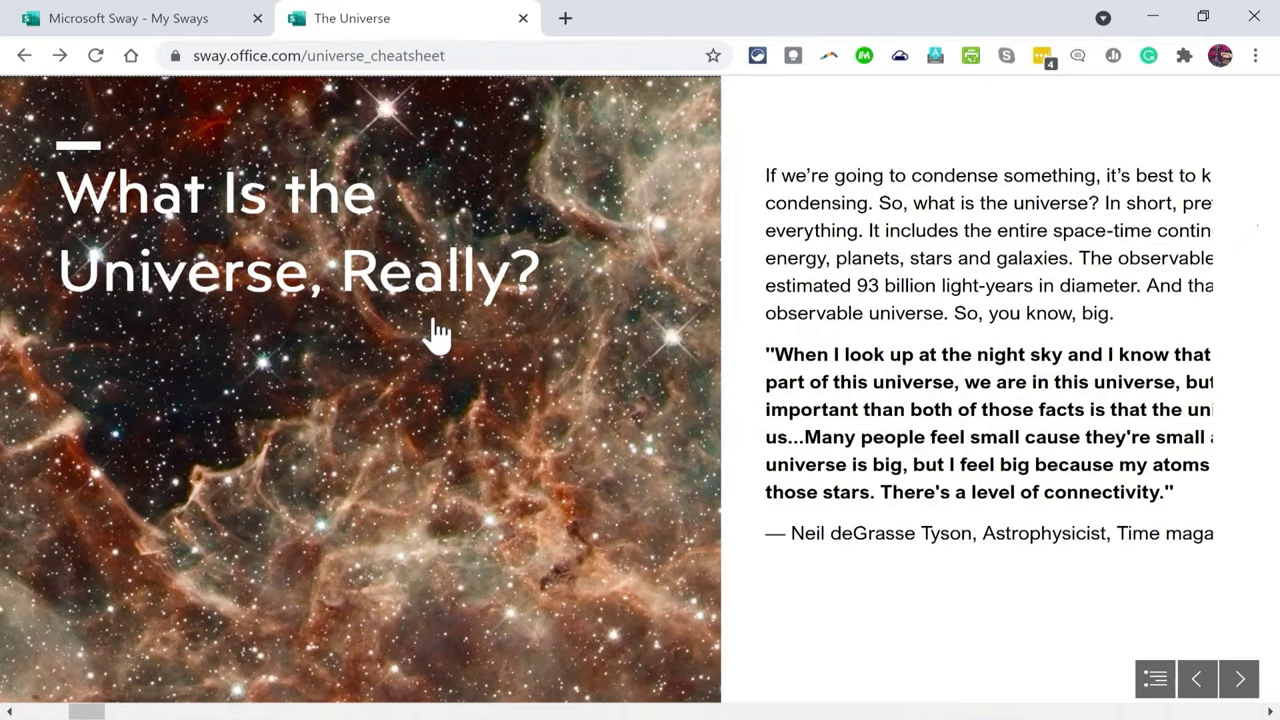
click(420, 375)
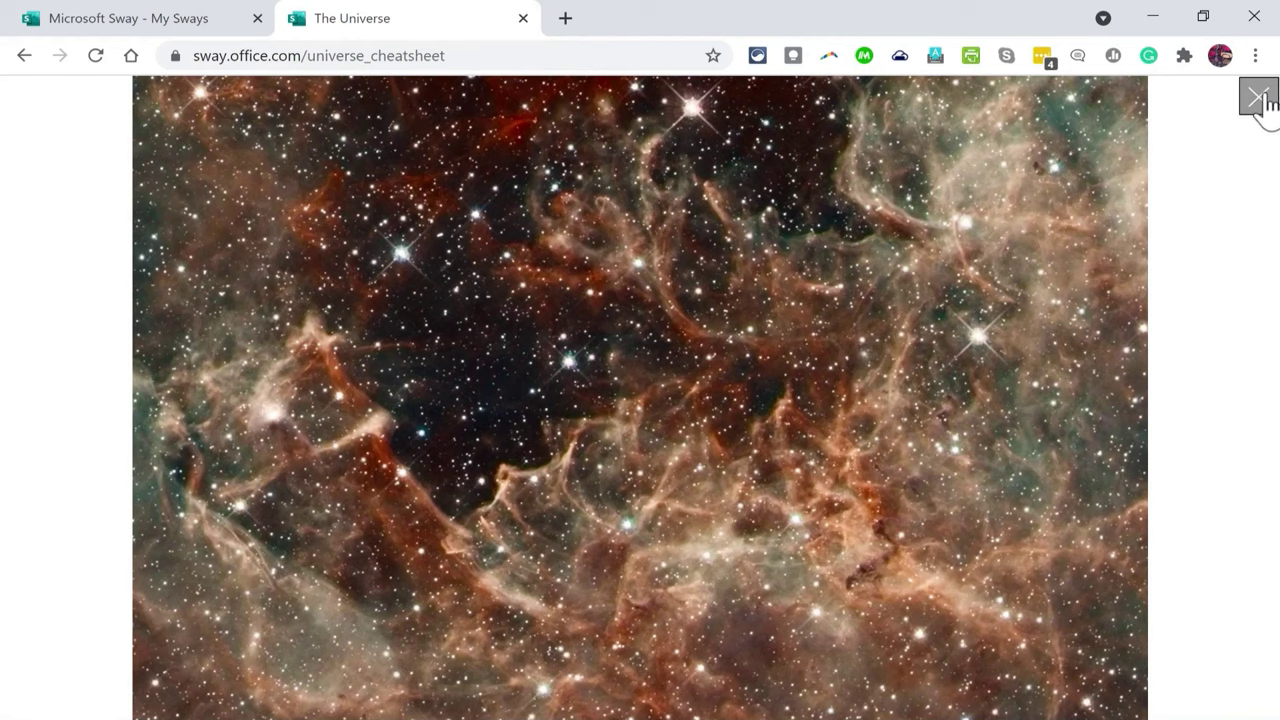
click(1260, 100)
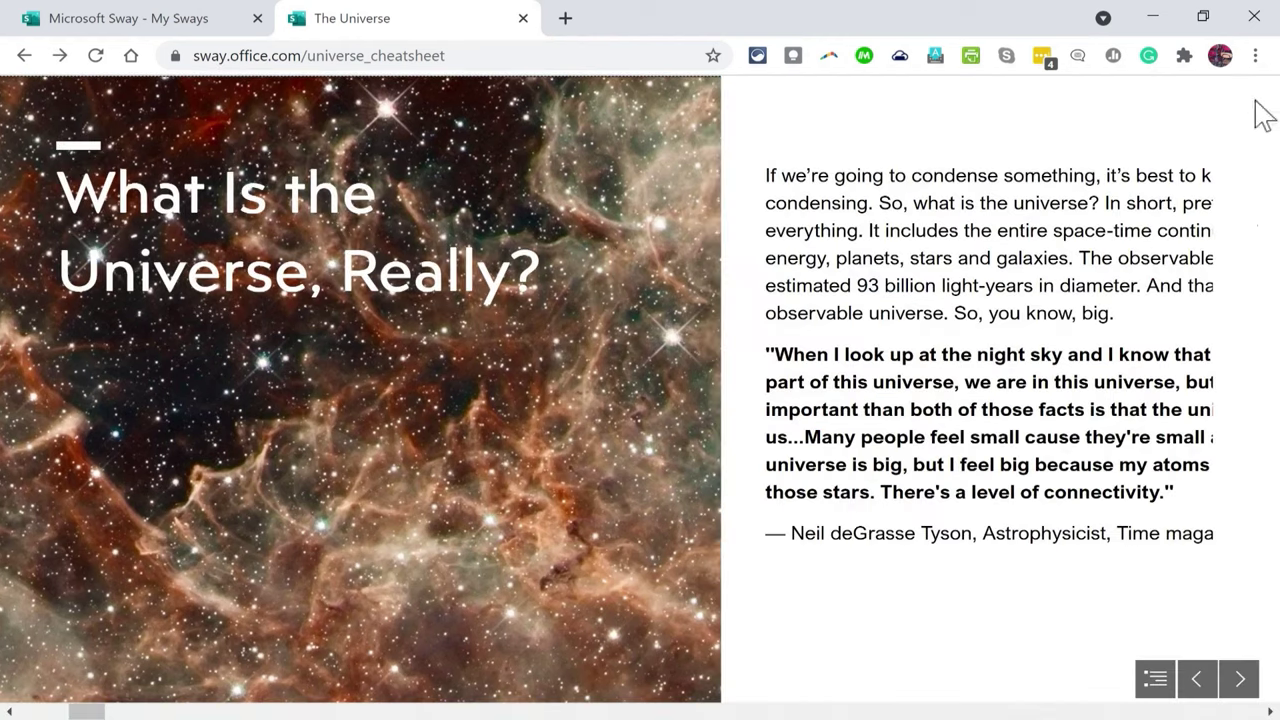
- Browse the overview of all numbered sections, then close it
click(1155, 680)
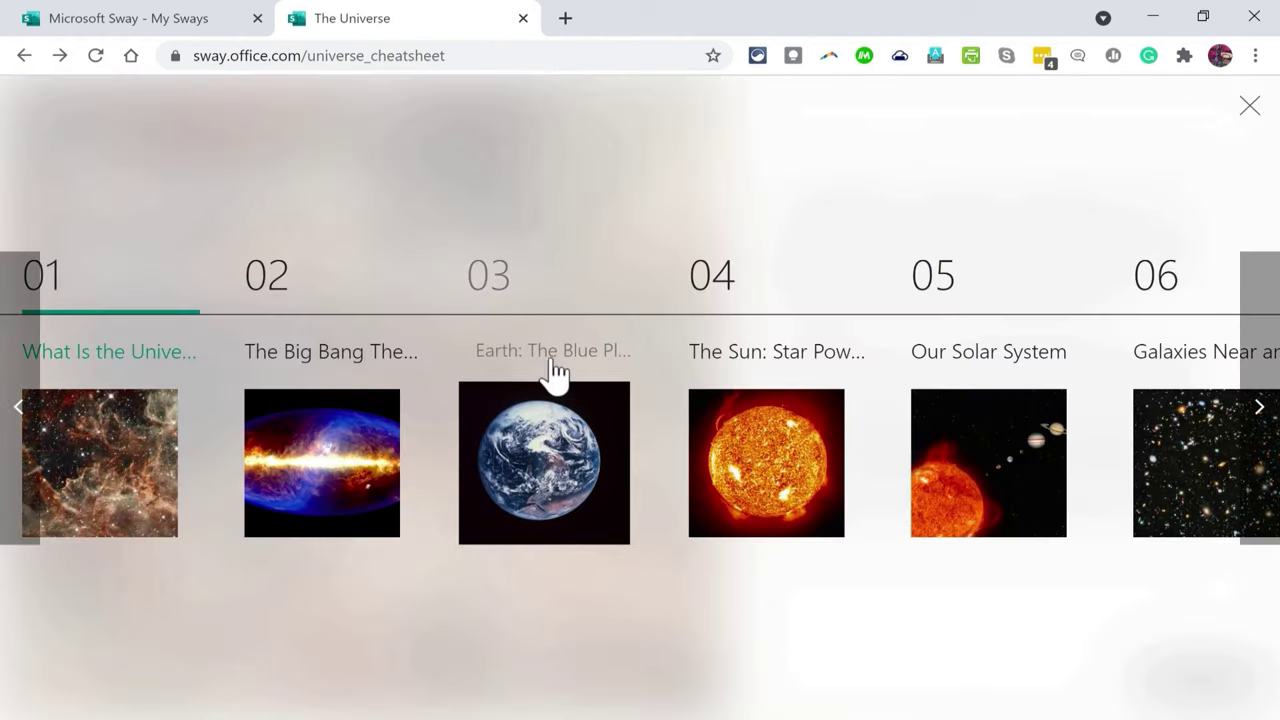
scroll(556, 375, down, 5)
scroll(594, 408, up, 1)
scroll(577, 414, down, 1)
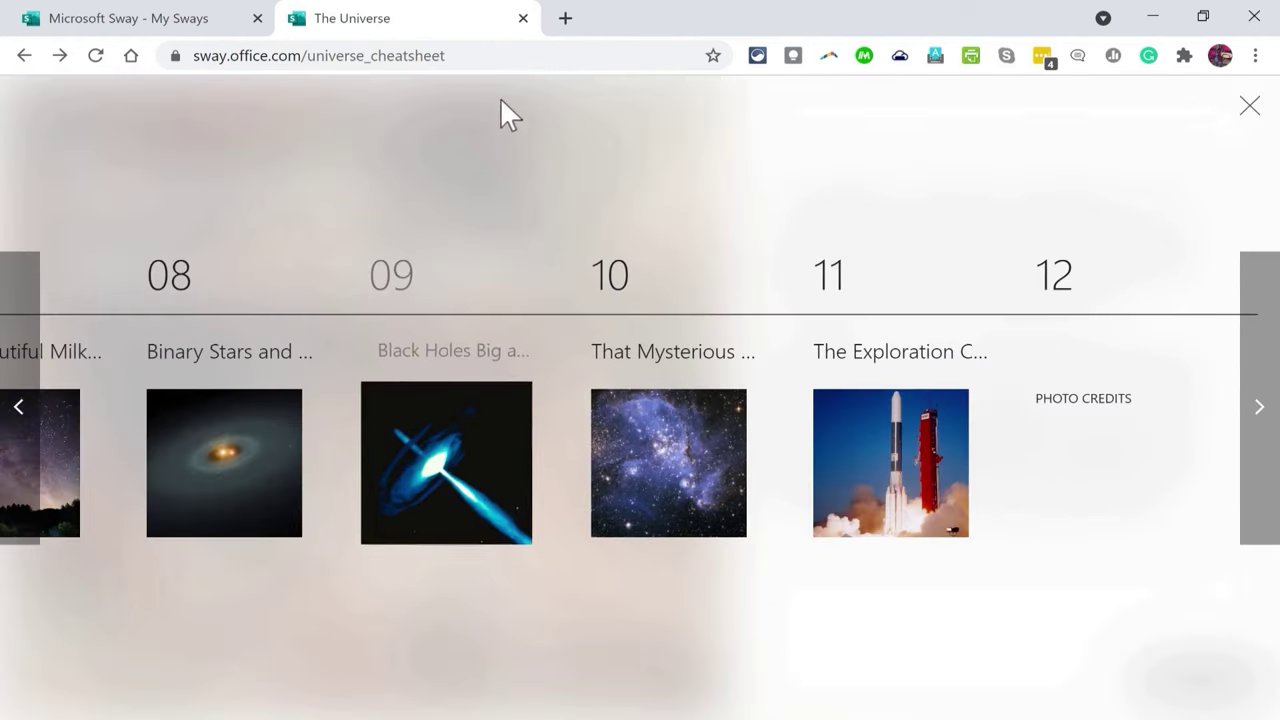
click(1249, 107)
- Advance through the story past the Big Bang Theory section and close The Universe tab
click(1240, 683)
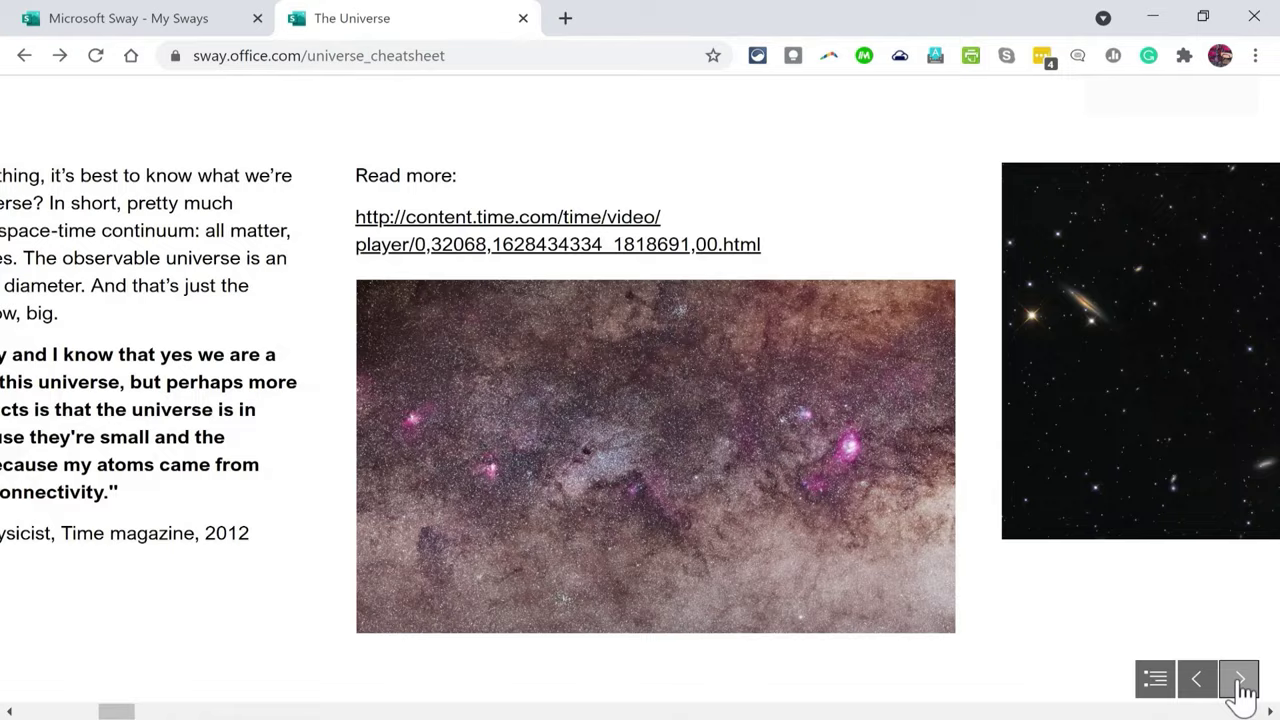
click(1240, 683)
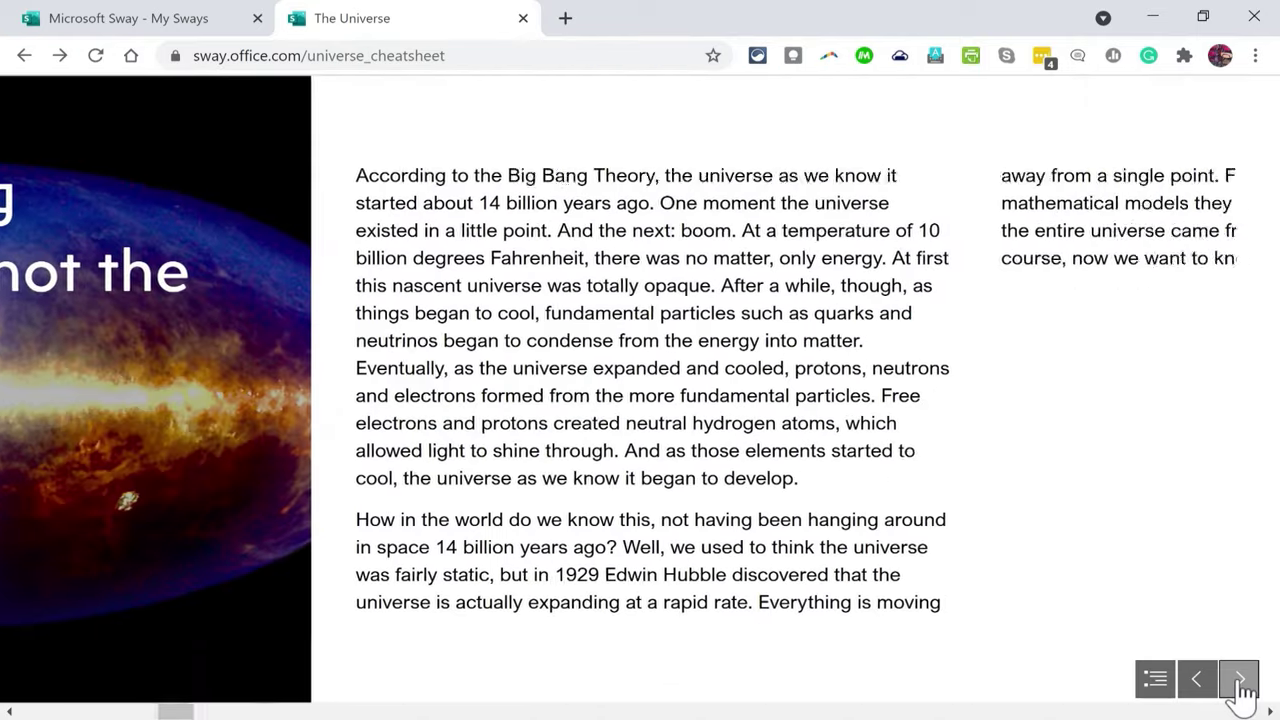
click(1240, 683)
click(1238, 680)
key(ctrl+w)
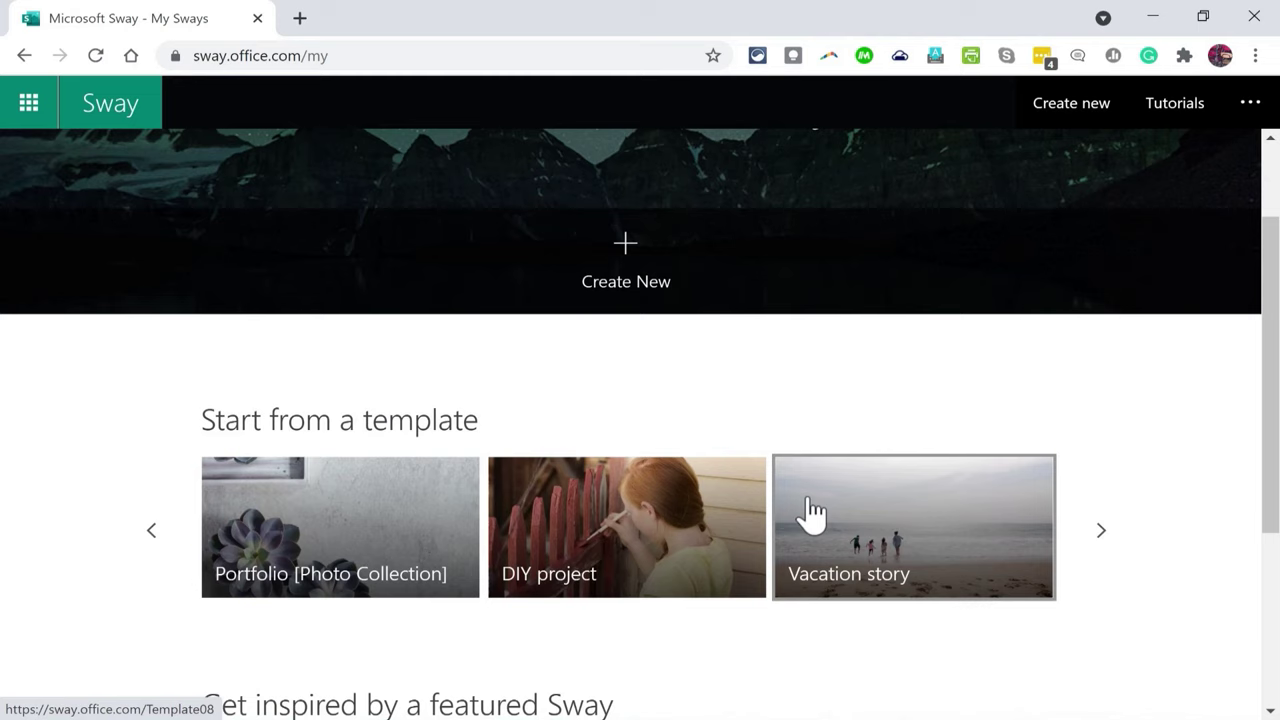
- Open the Vacation story template, scroll through it, and choose Create new from the ... menu
click(860, 522)
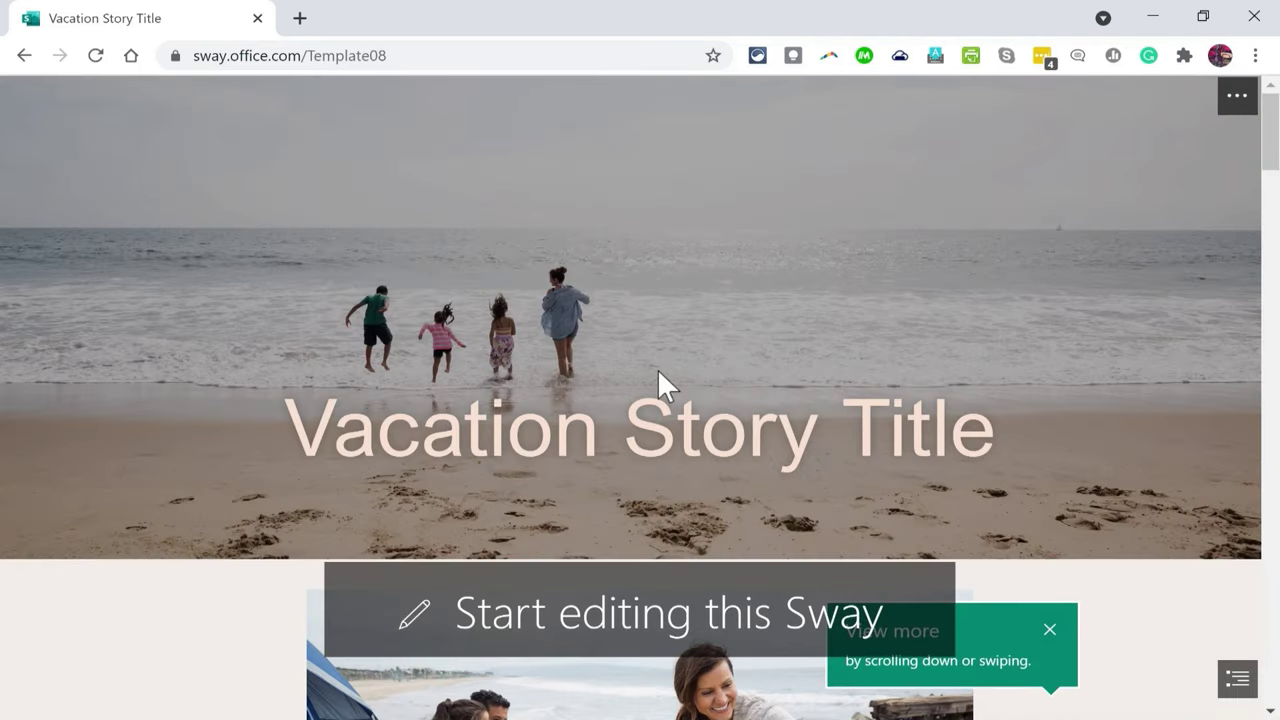
triple_click(646, 423)
scroll(600, 445, down, 5)
scroll(457, 266, down, 15)
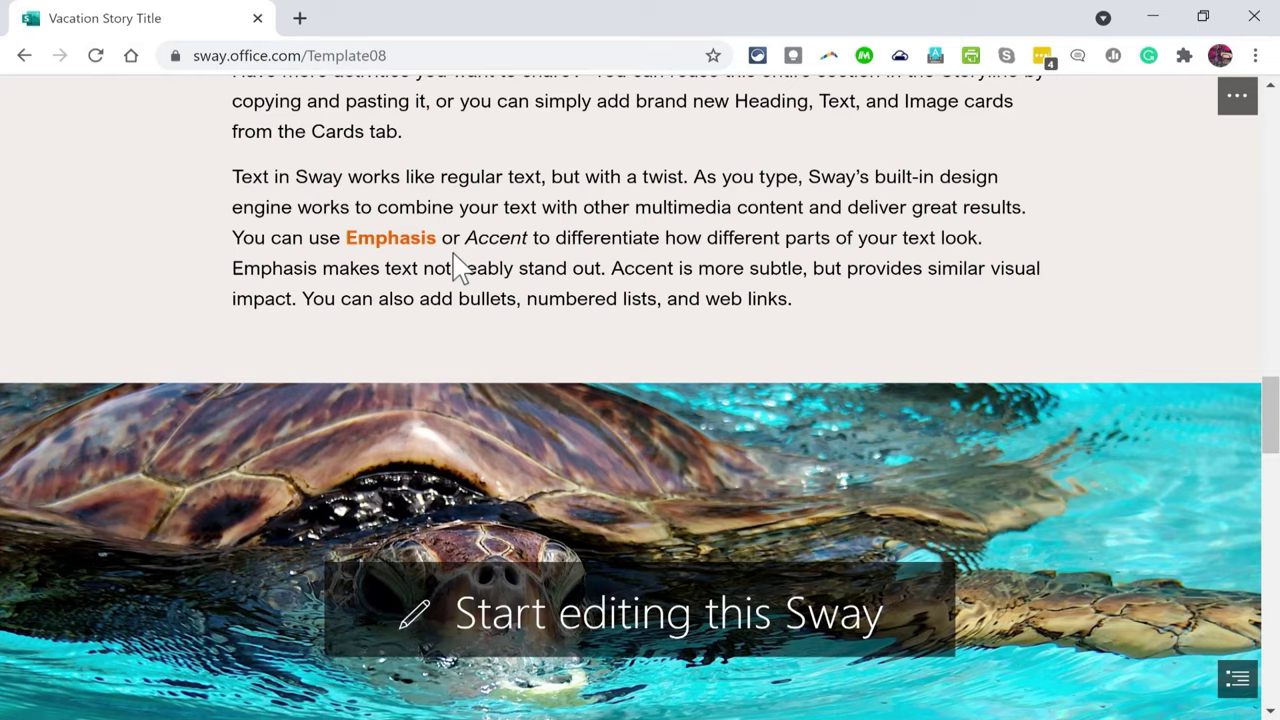
scroll(440, 255, down, 5)
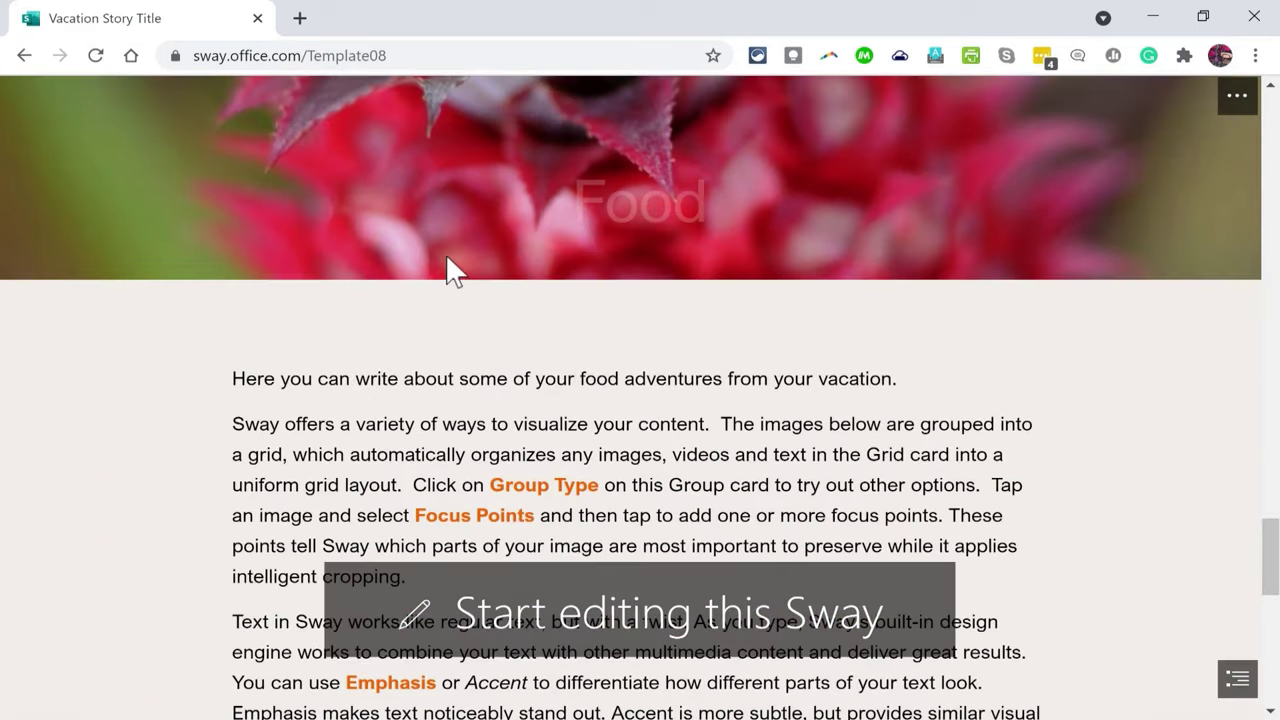
scroll(491, 260, up, 20)
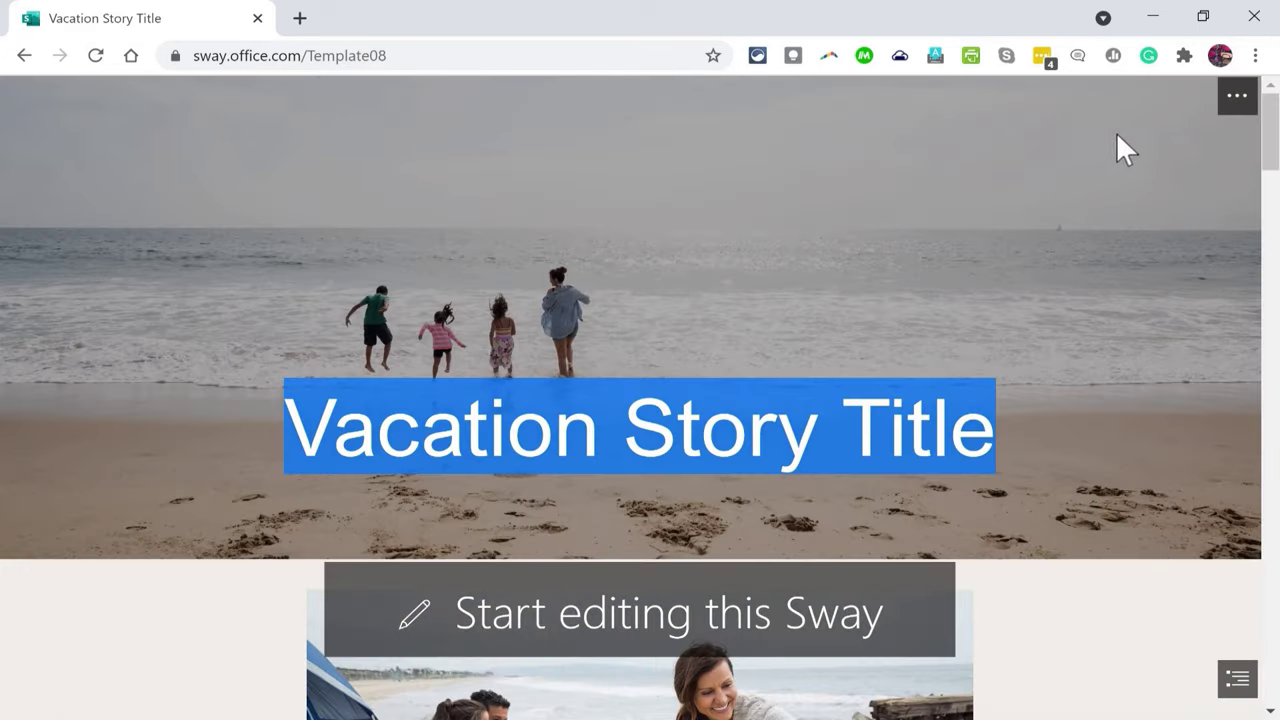
click(1238, 100)
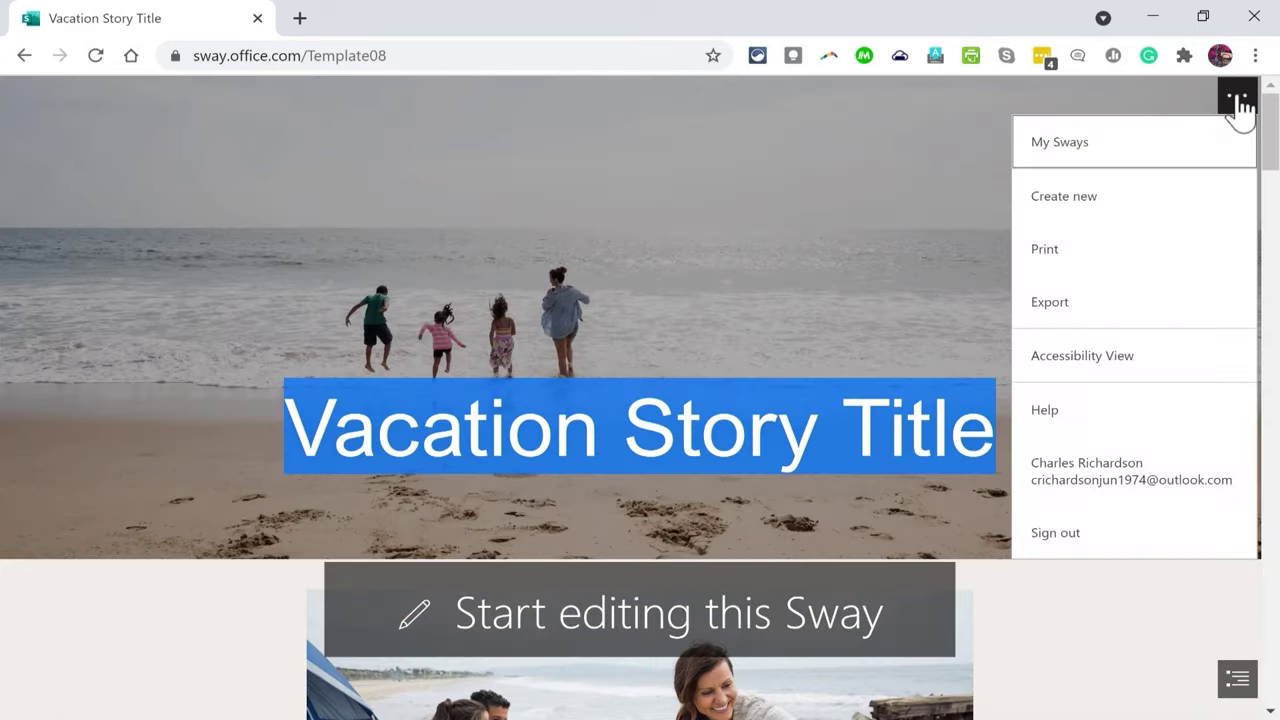
click(1092, 206)
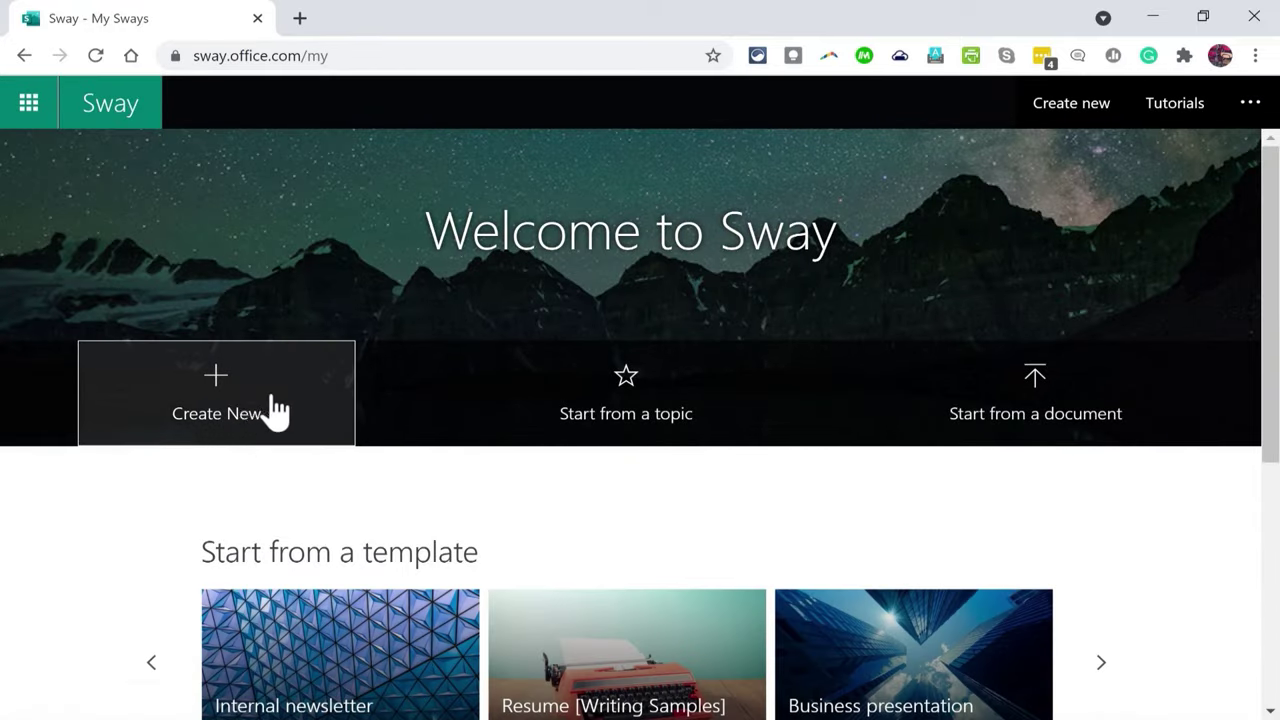
- Start a new blank Sway and title it 'Synthpop: A History'
click(205, 400)
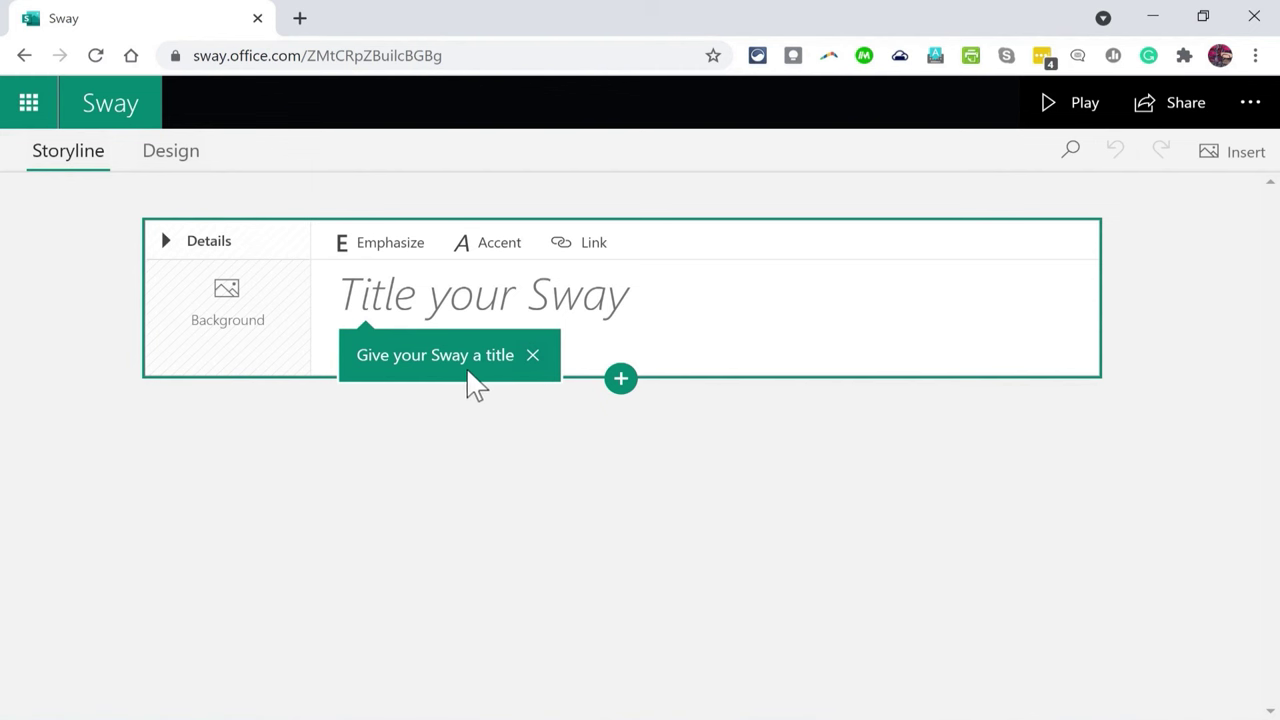
click(396, 293)
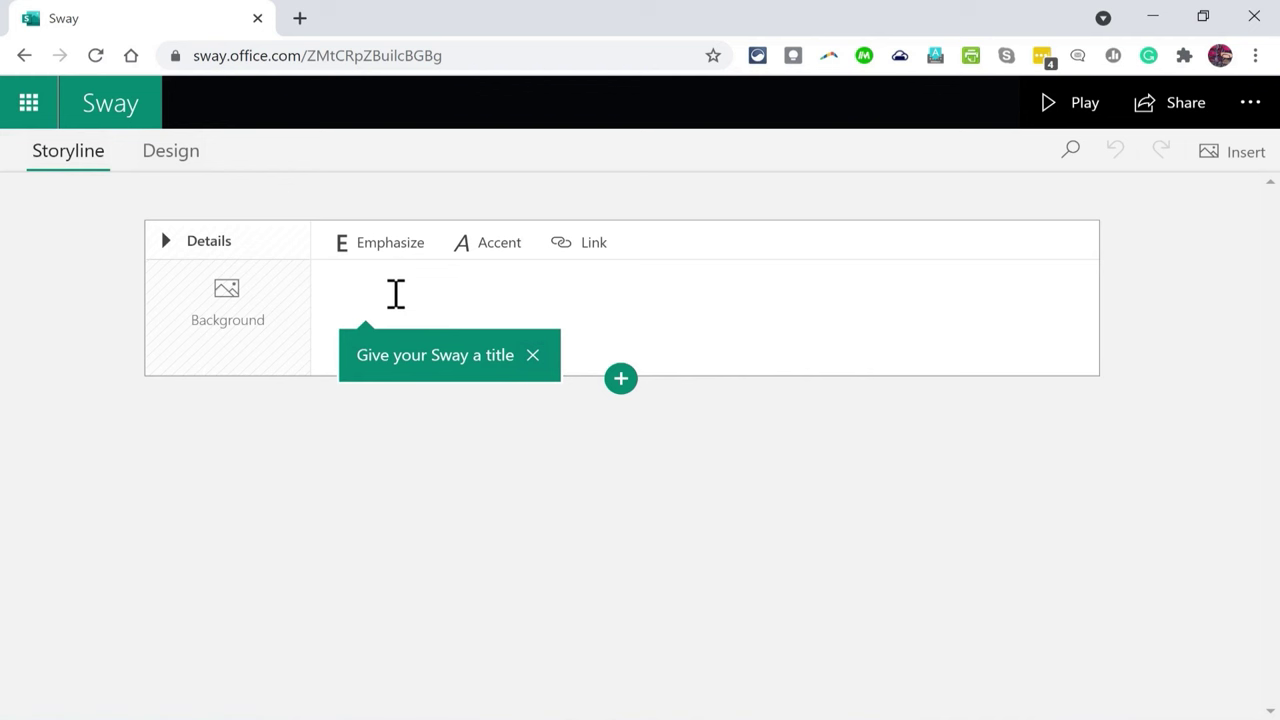
text(Sy)
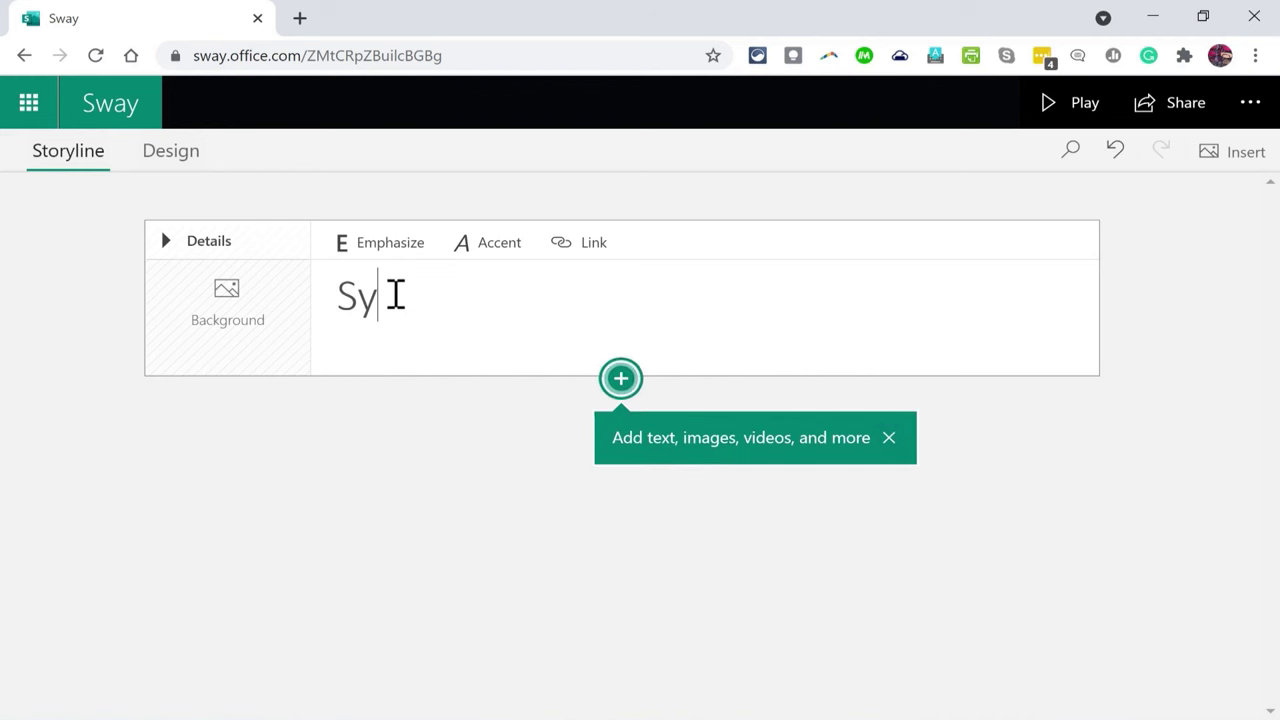
text(nthpop)
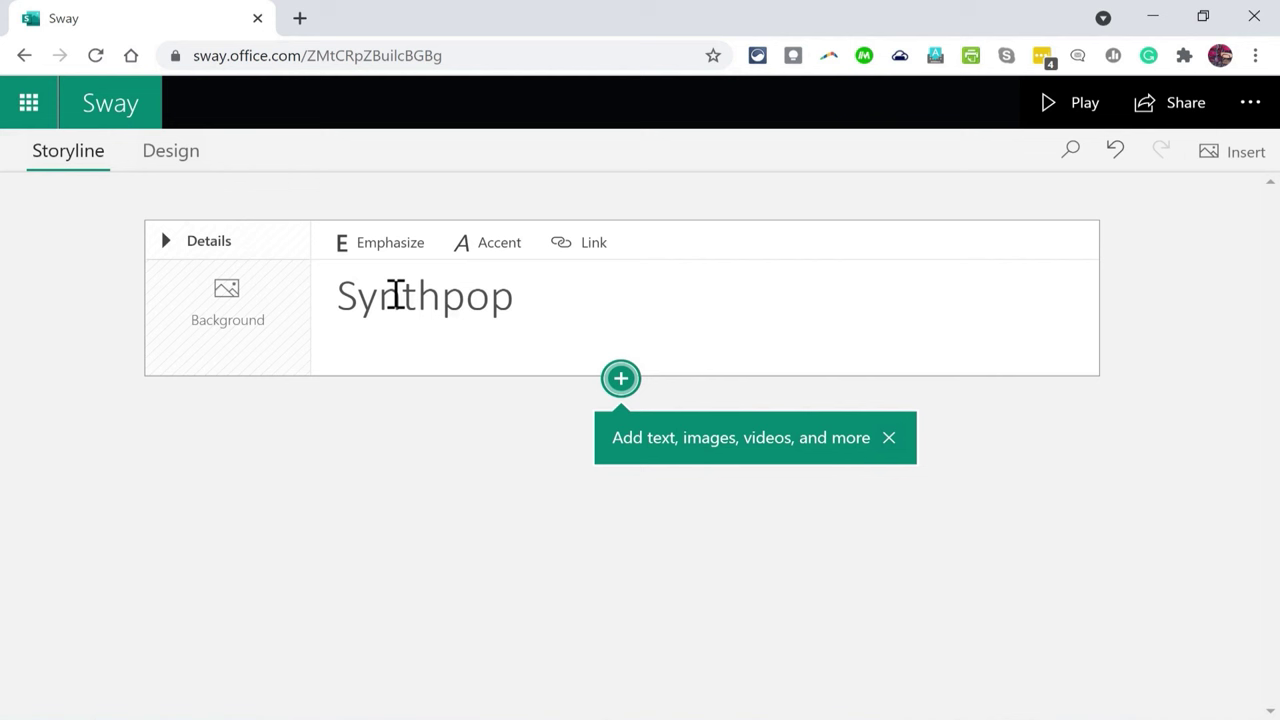
text(: A History)
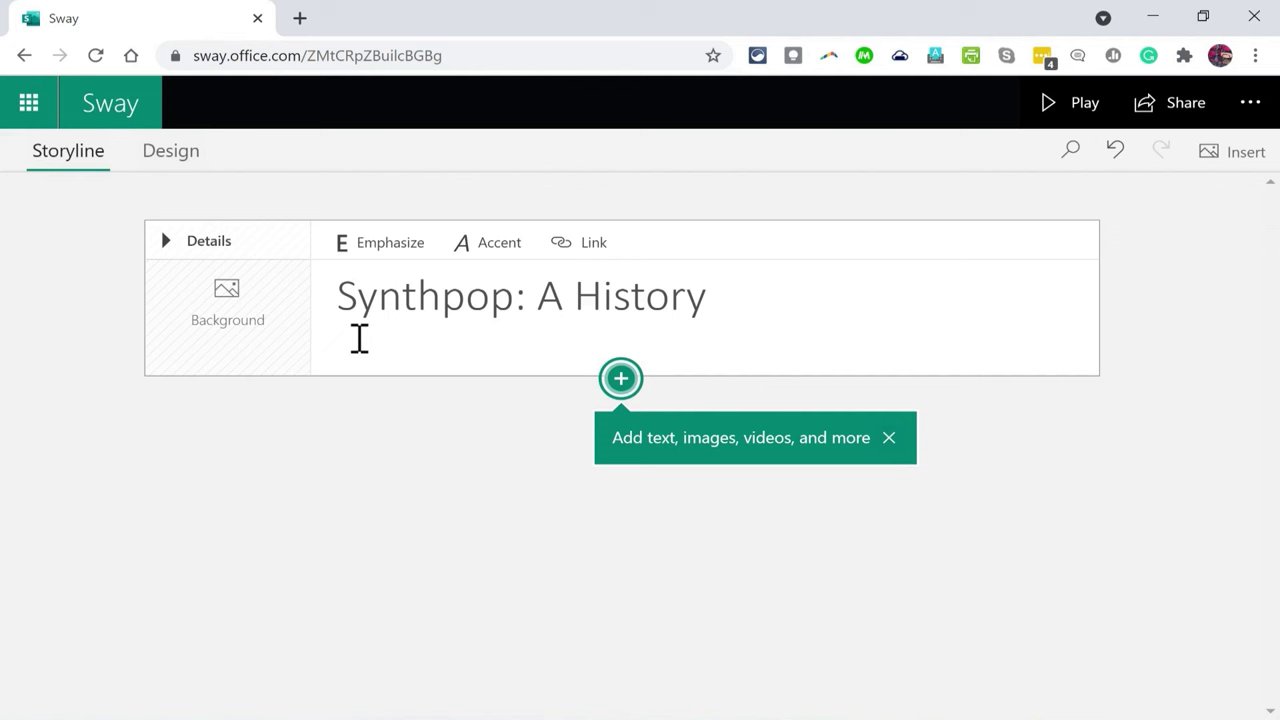
- Open the background image sources and search for Kraftwerk images
click(218, 320)
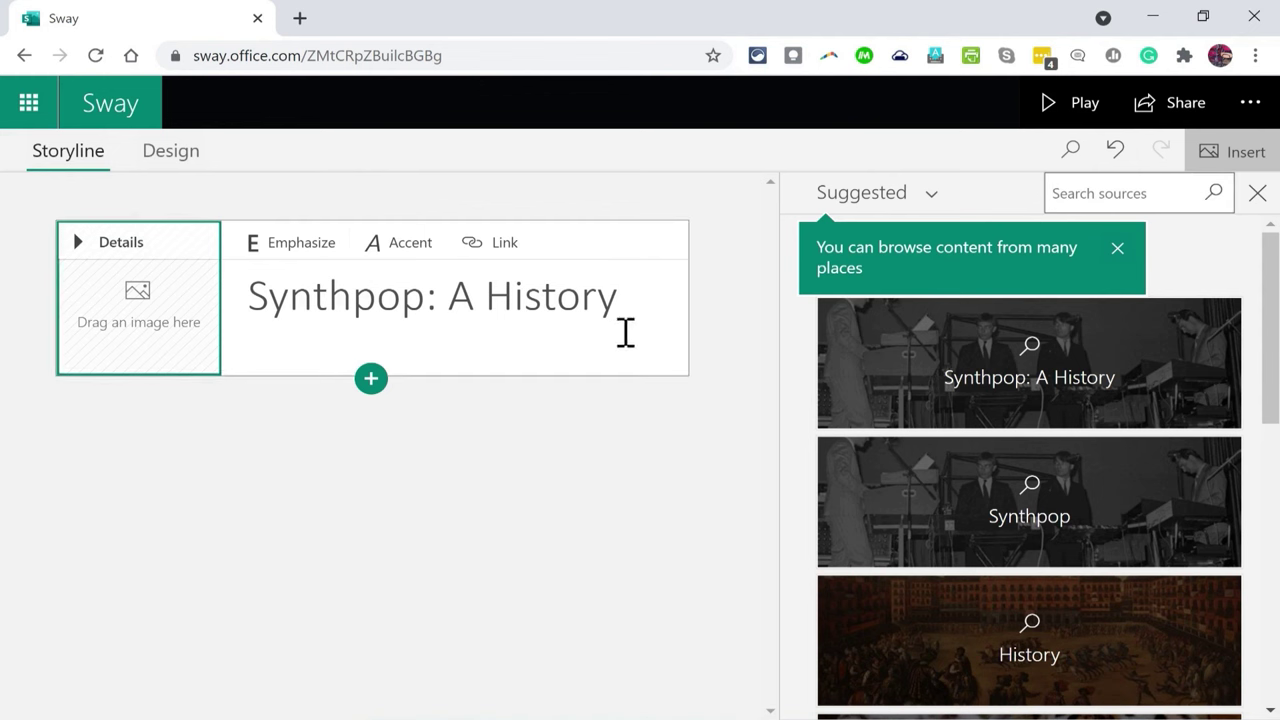
click(1116, 249)
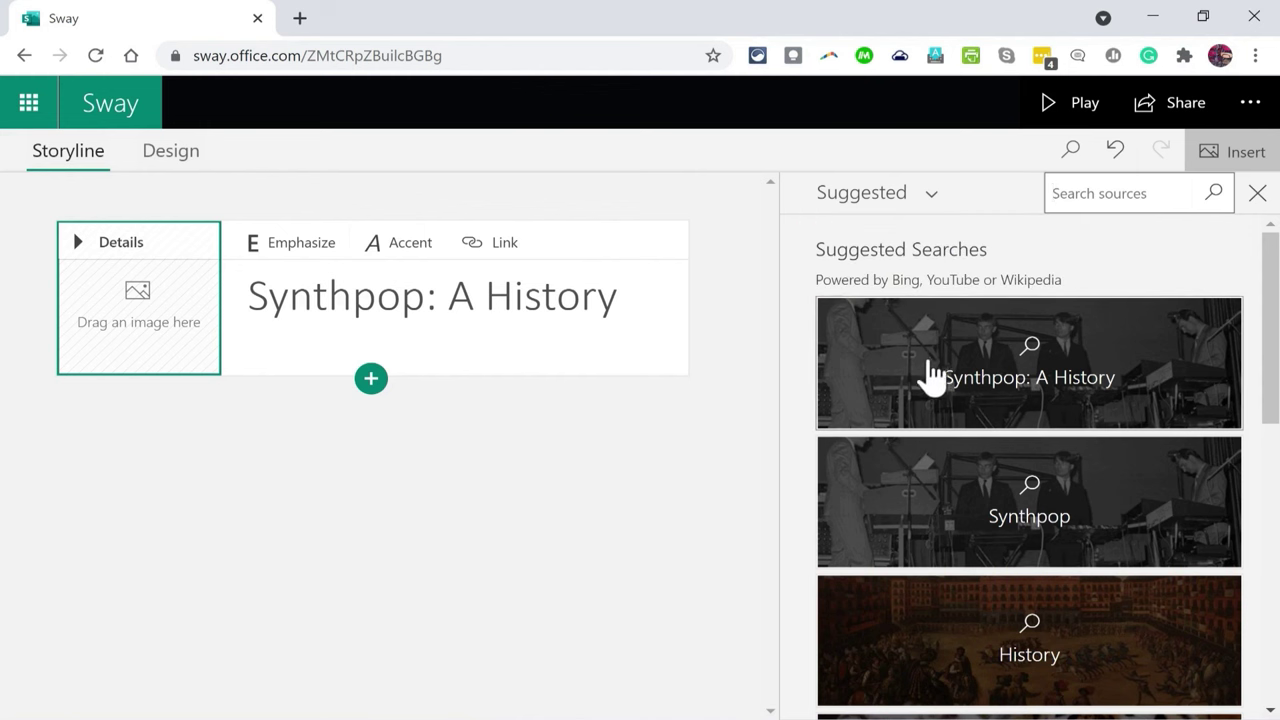
scroll(943, 384, down, 2)
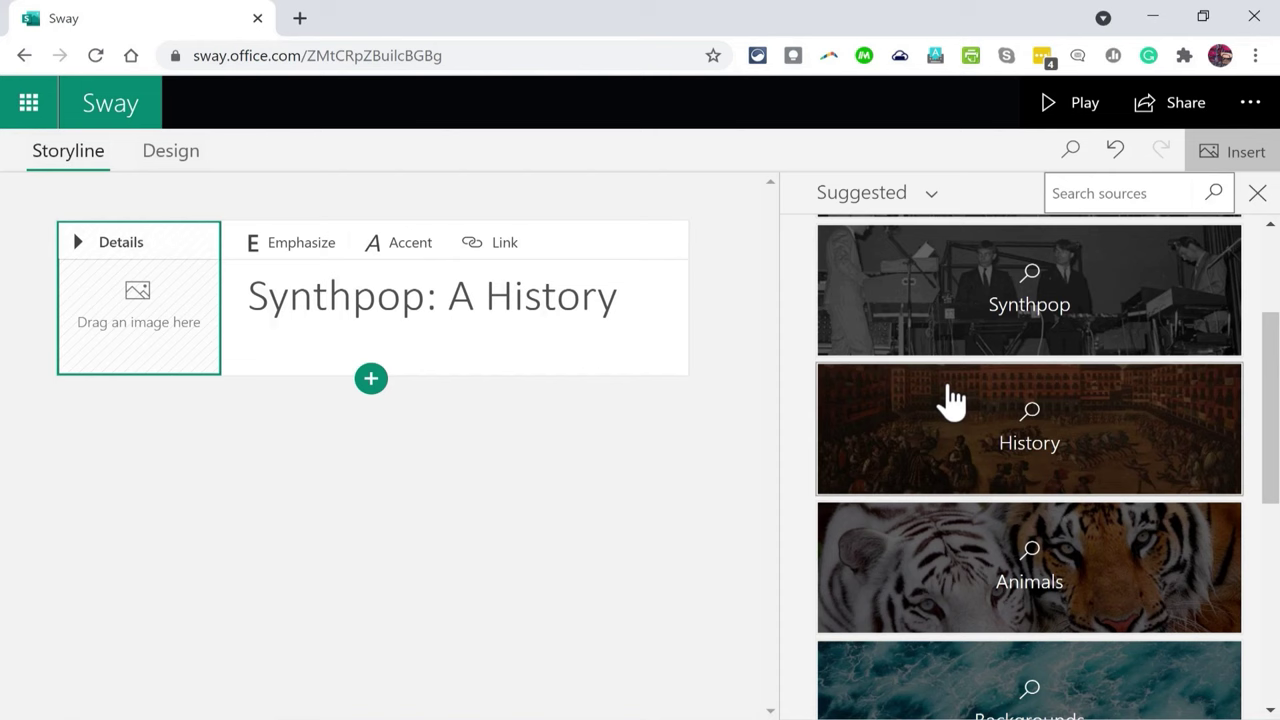
scroll(946, 404, down, 5)
scroll(954, 408, up, 7)
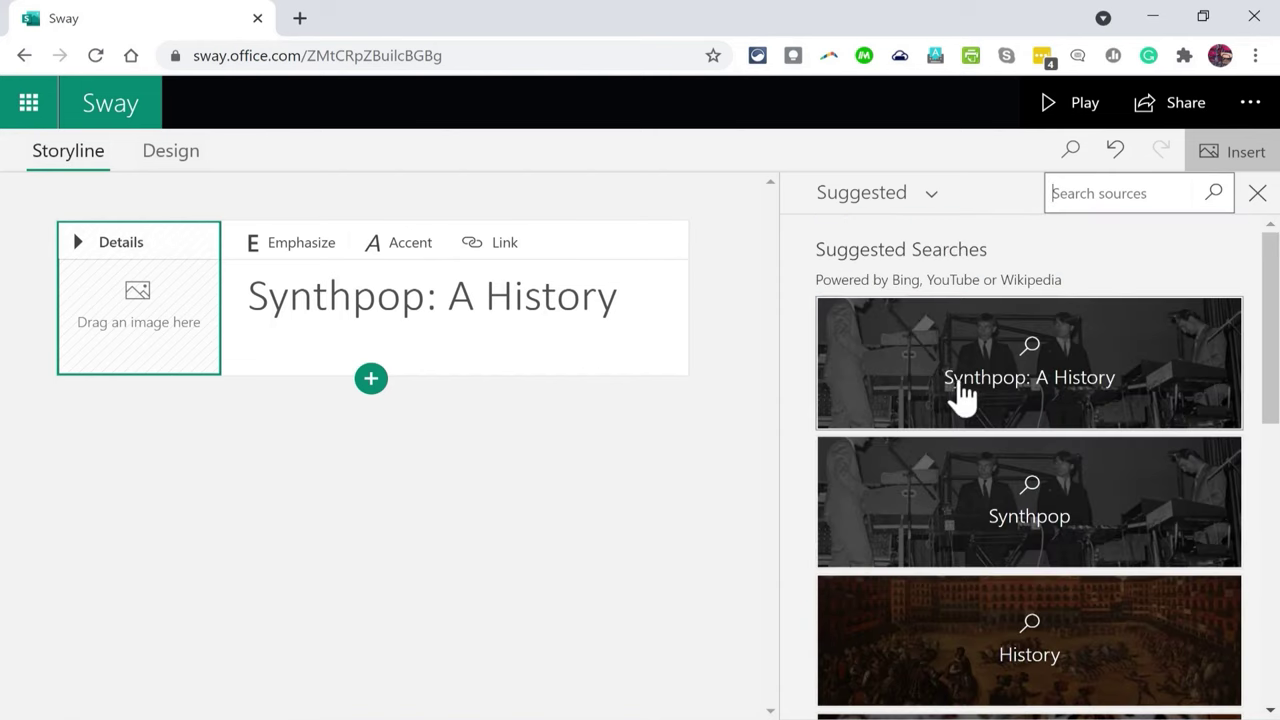
text(Kraftwerk)
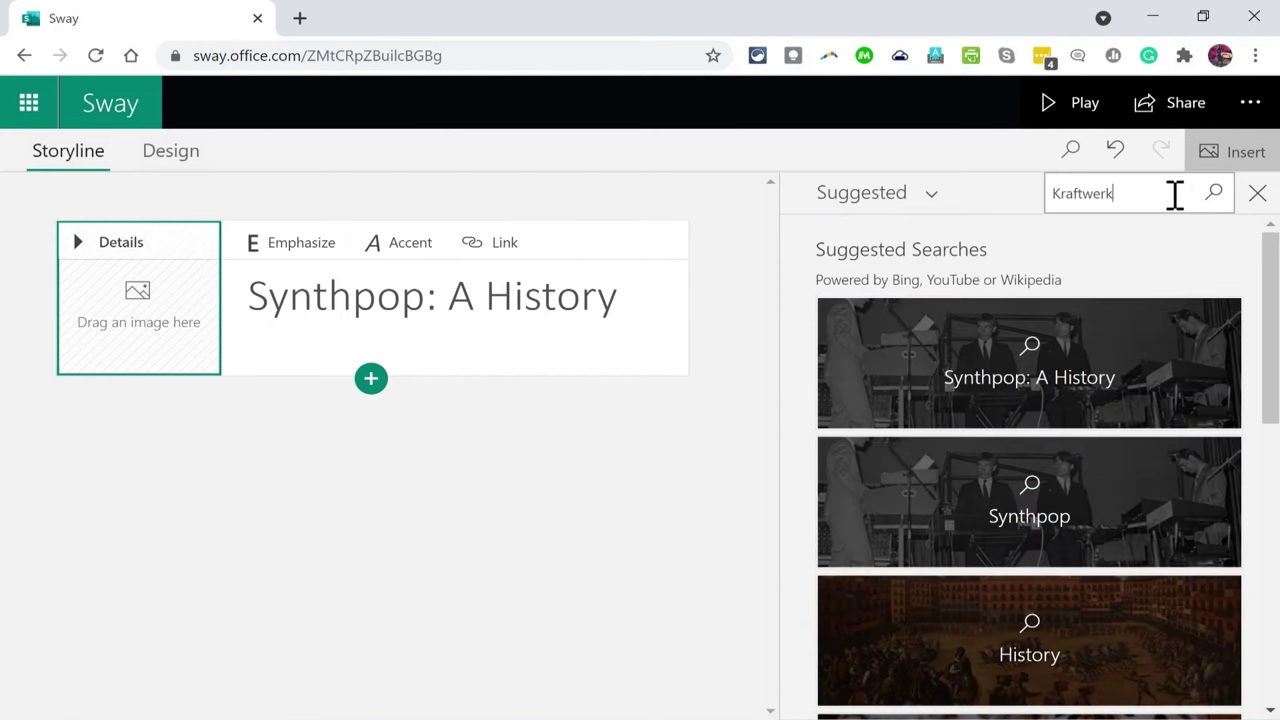
key(Return)
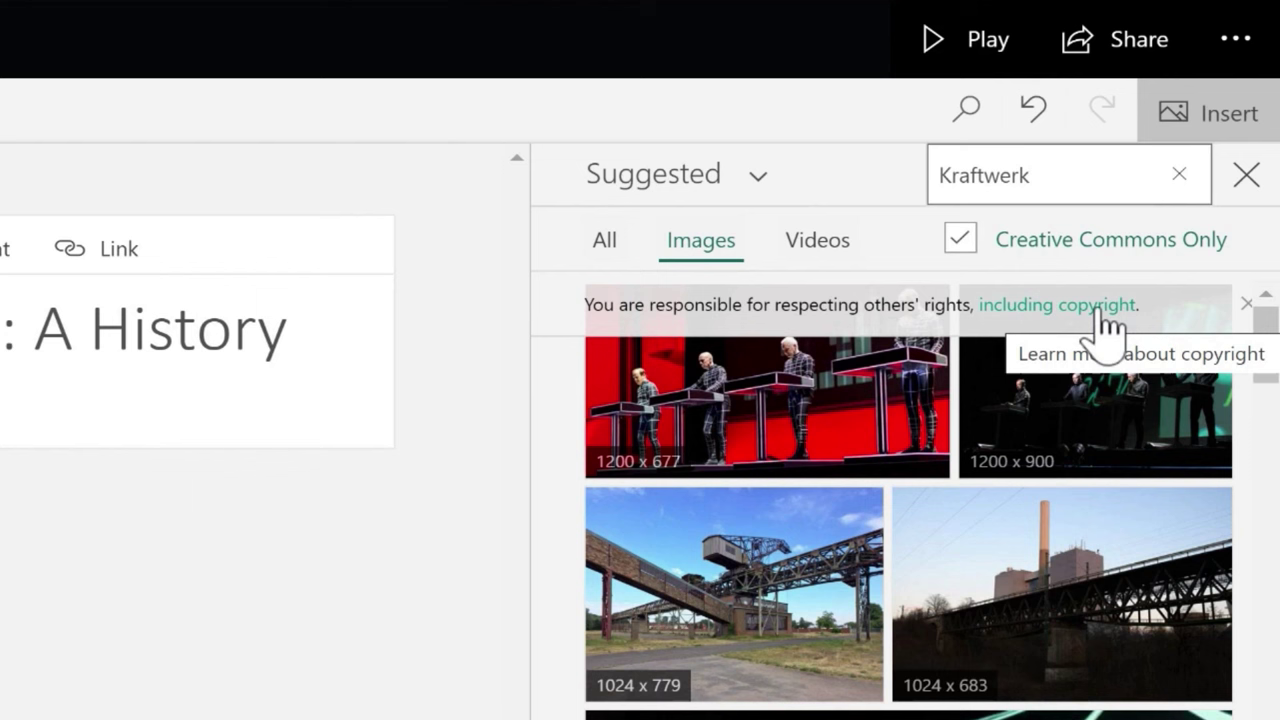
- Filter to Creative Commons images and drag the red-stage concert photo onto the title card
click(958, 240)
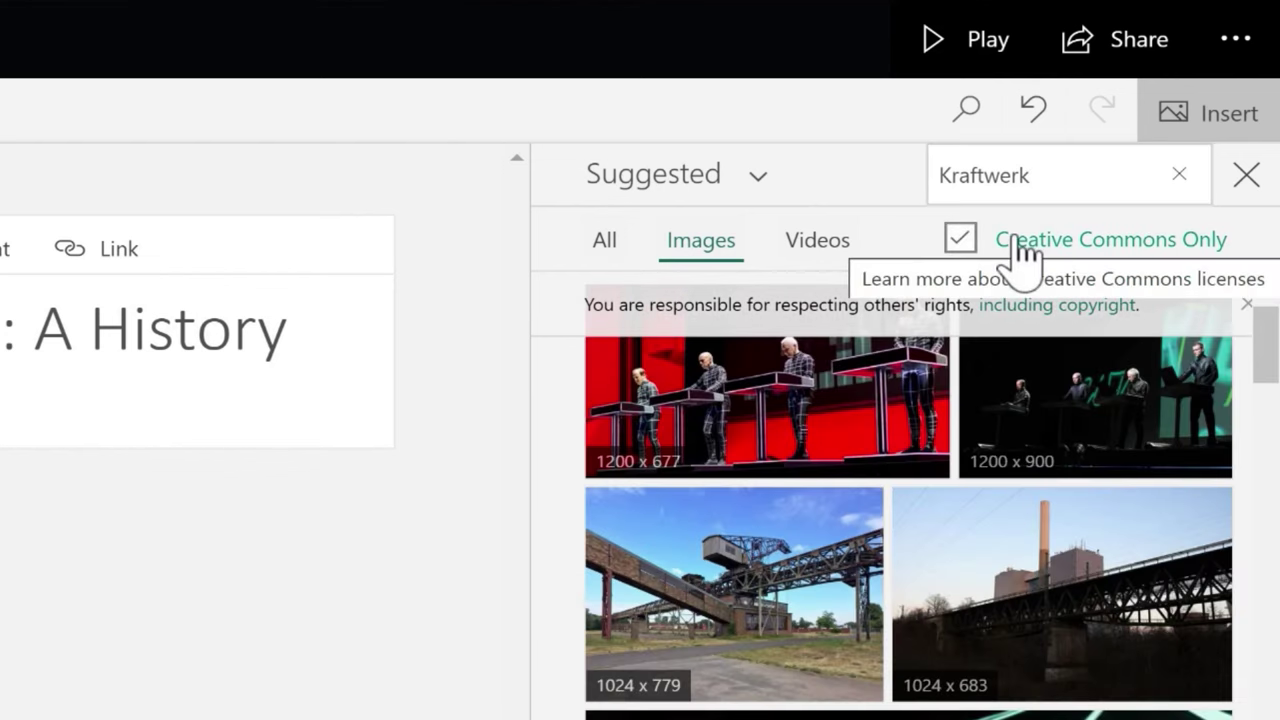
click(960, 240)
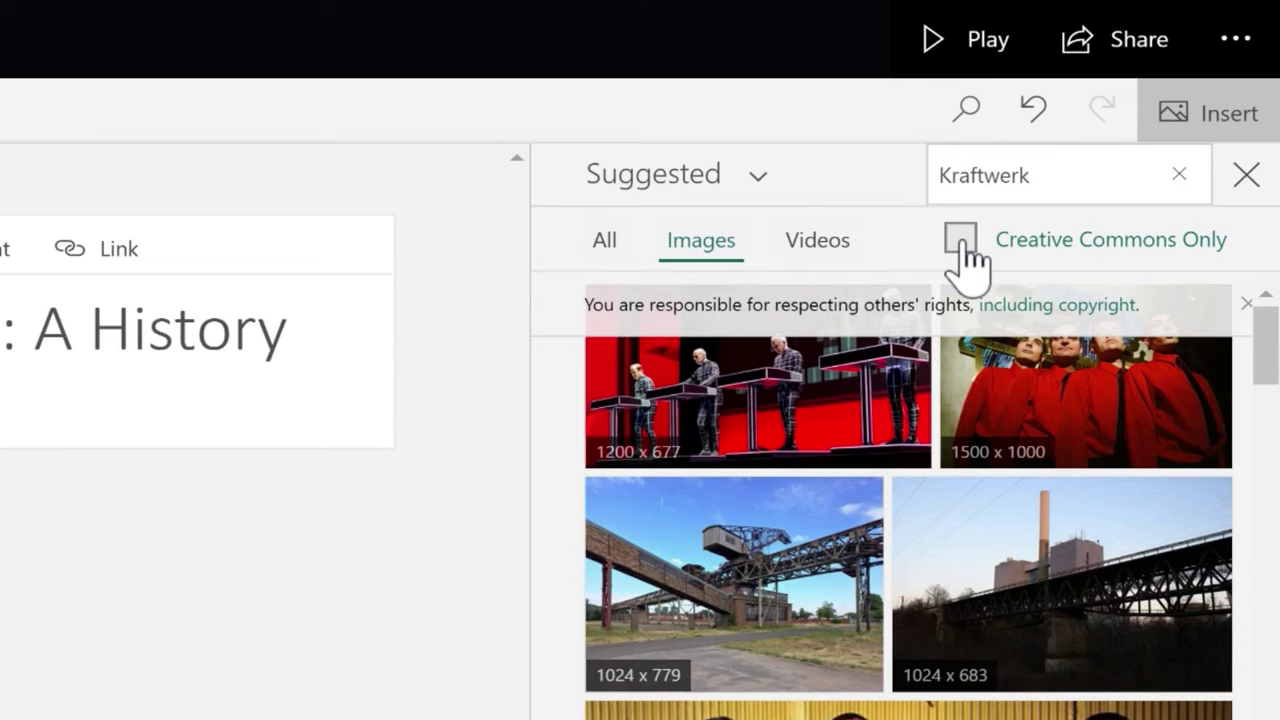
click(960, 241)
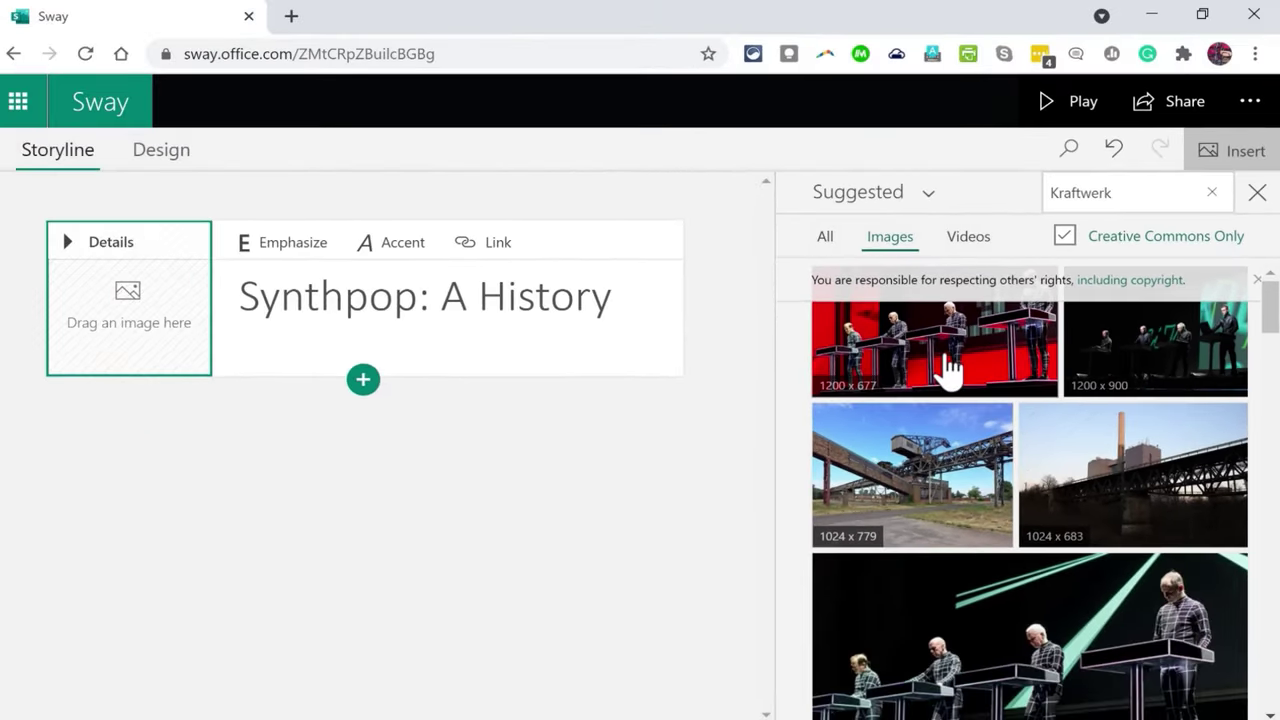
click(948, 372)
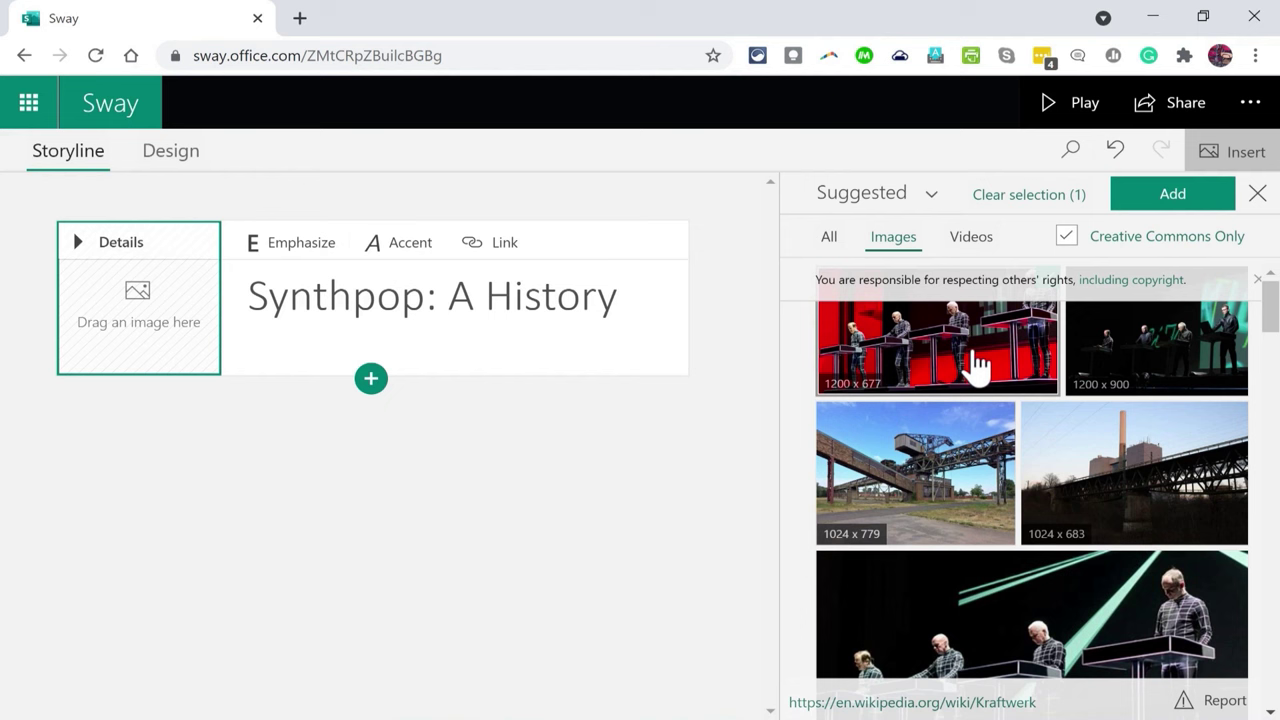
drag(970, 360, 212, 330)
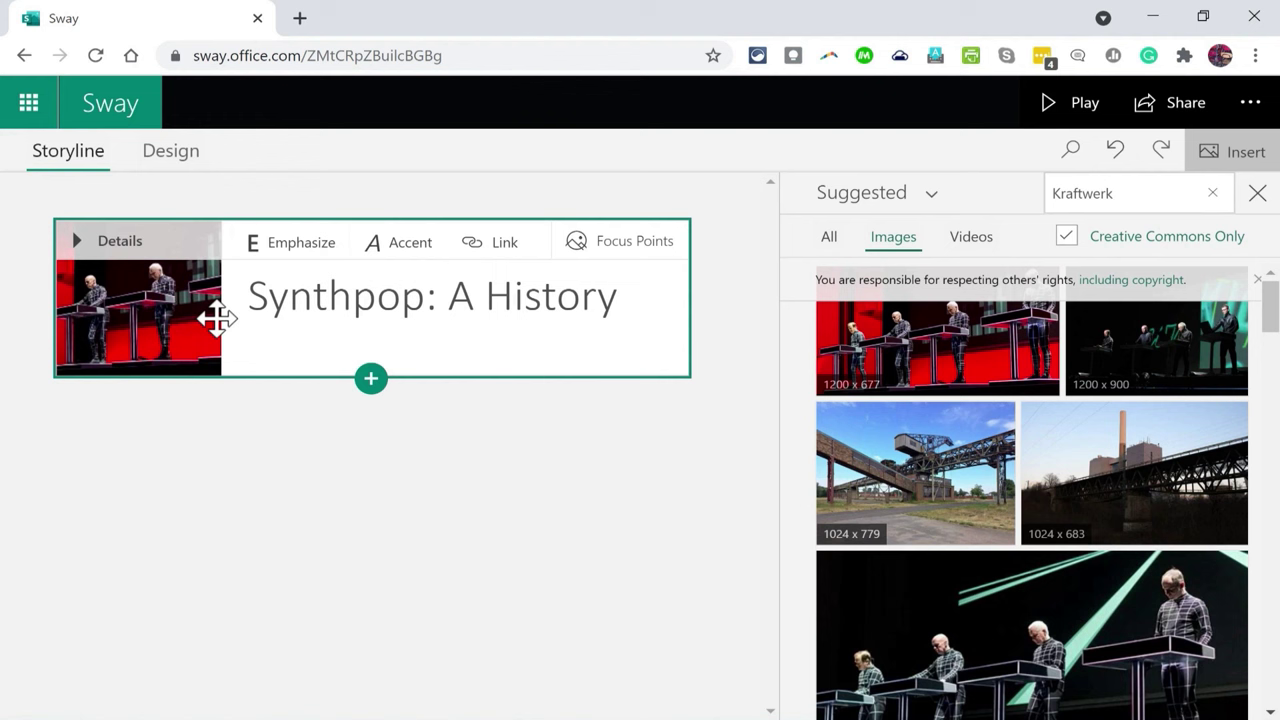
- Caption the title card's background photo 'Kraftwerk' and collapse the heading group
click(78, 241)
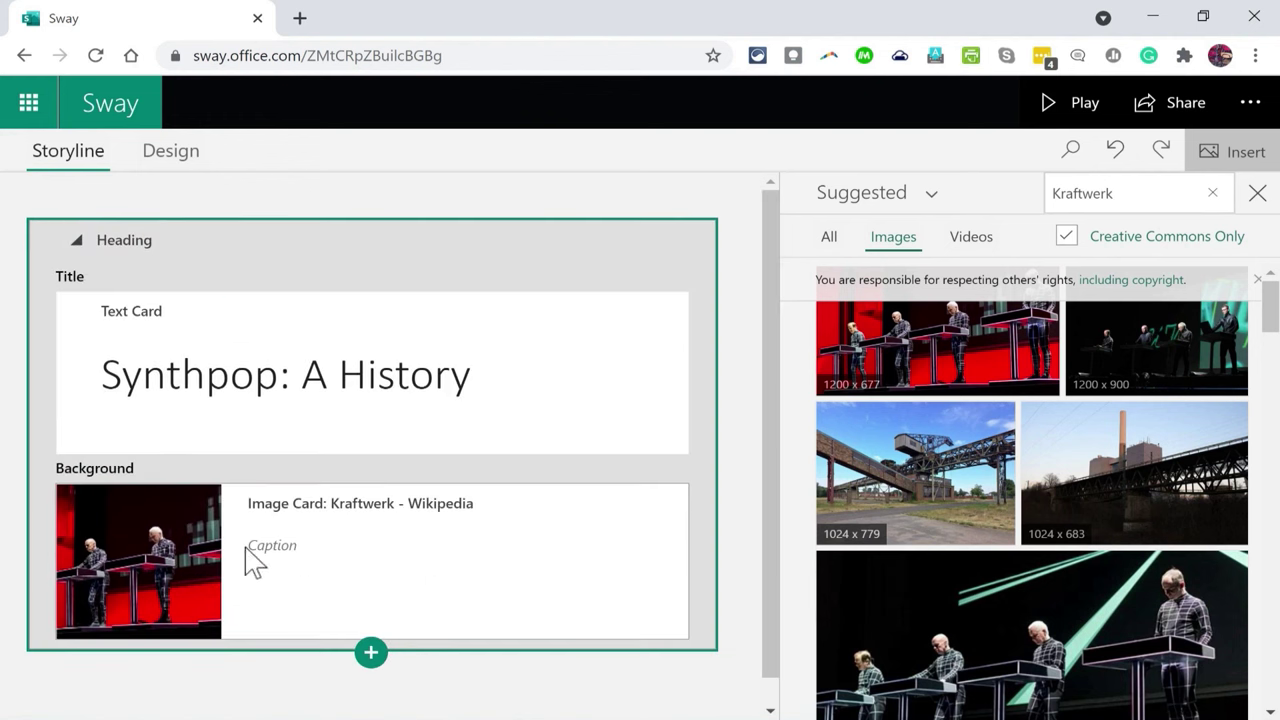
click(285, 552)
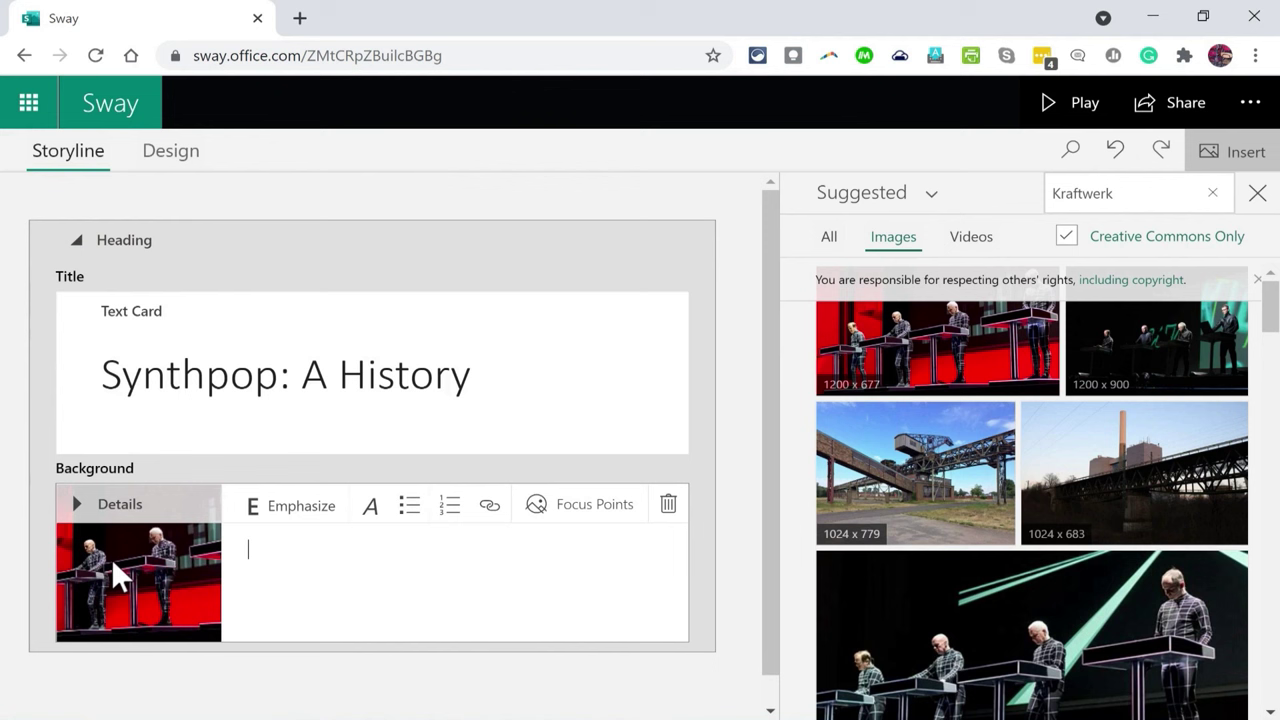
text(Kraftwerk)
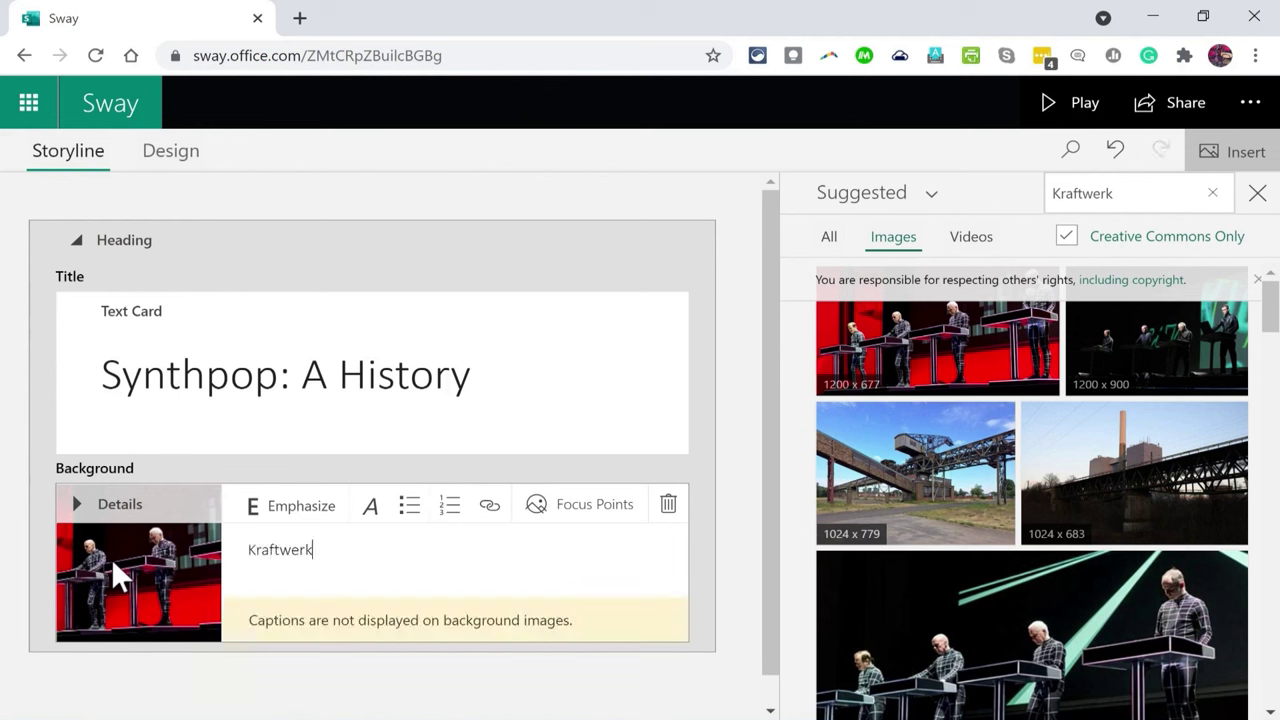
click(78, 242)
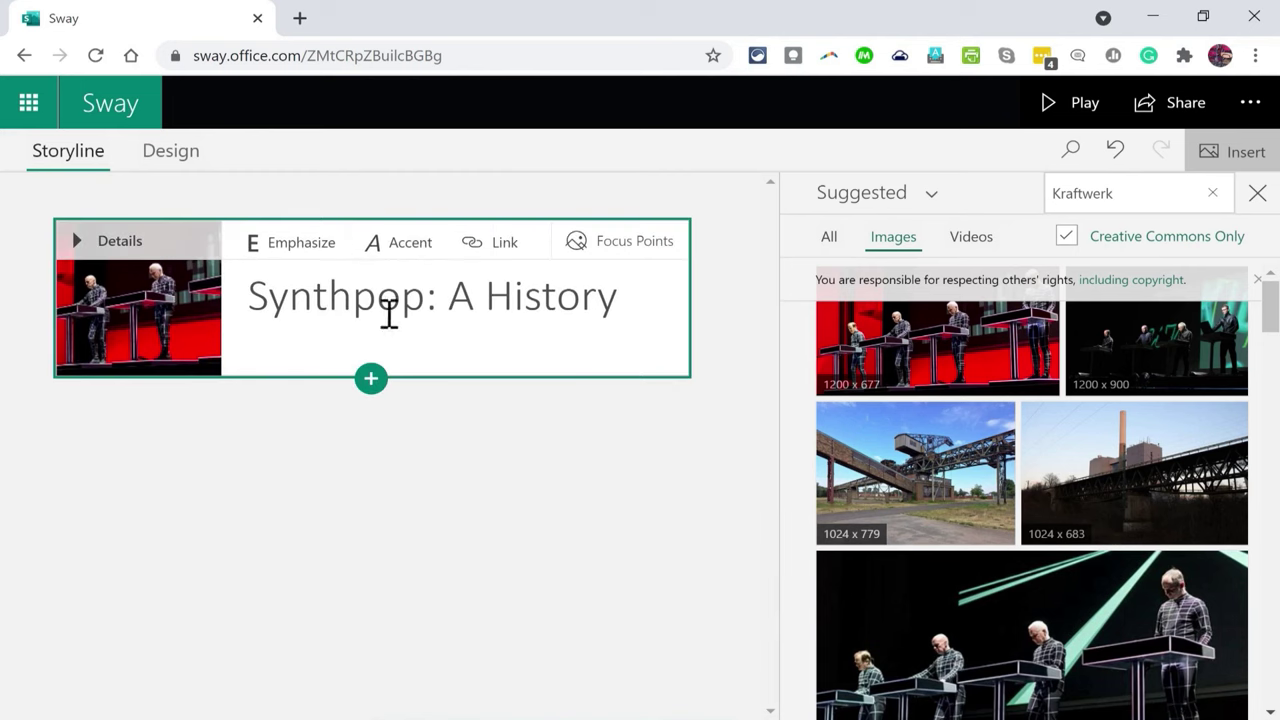
- Emphasize 'Synthpop:' in bold, undoing a trial emphasis on 'History'
click(296, 262)
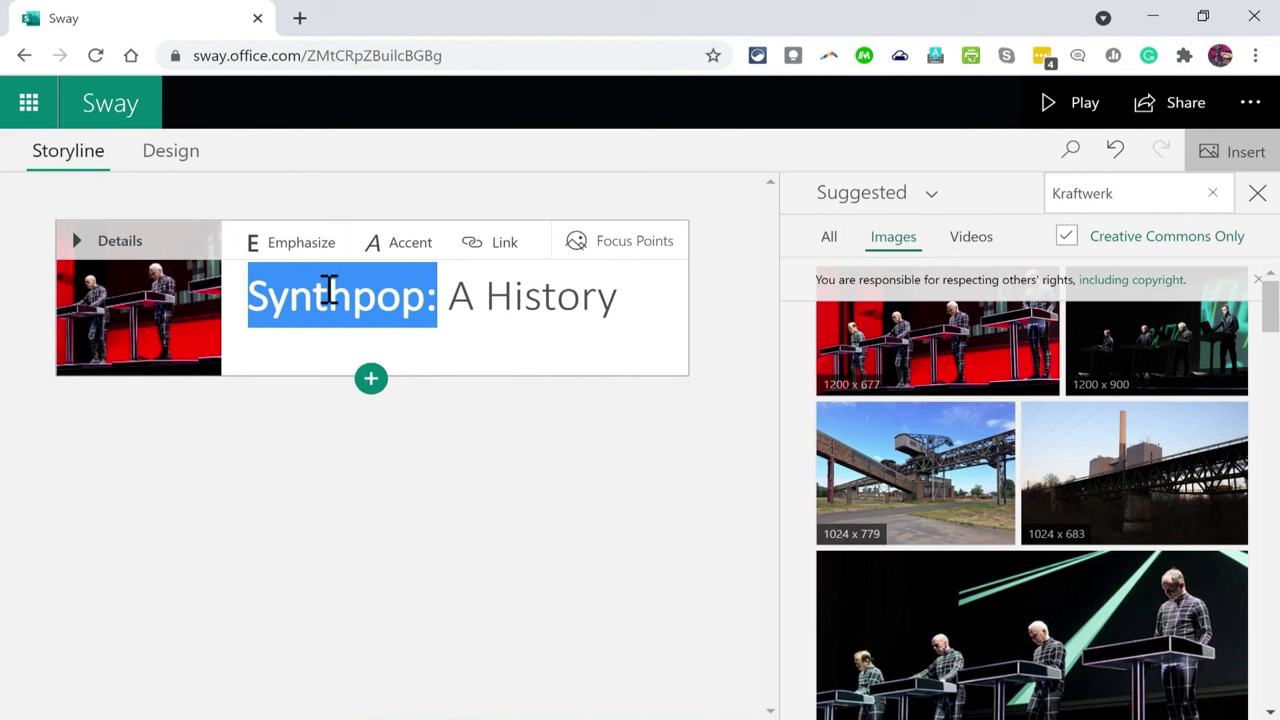
click(464, 307)
double_click(341, 296)
click(515, 295)
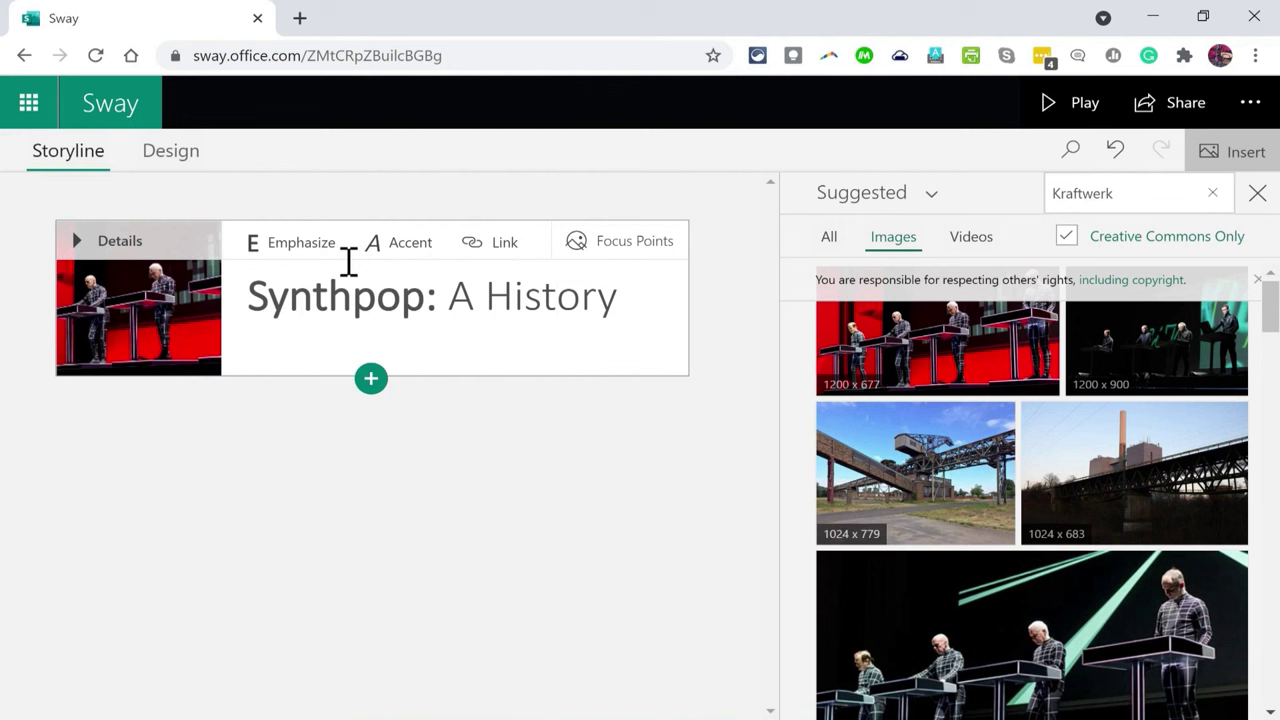
click(298, 245)
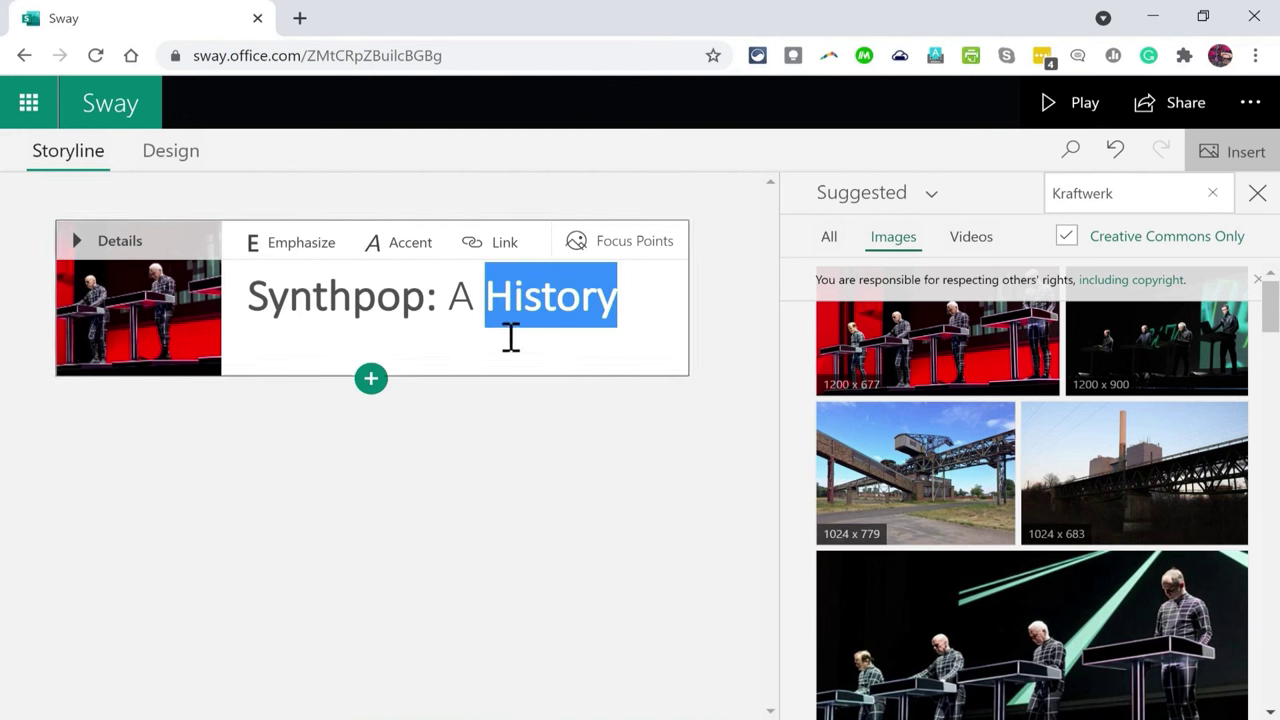
key(ctrl+z)
key(ctrl+z)
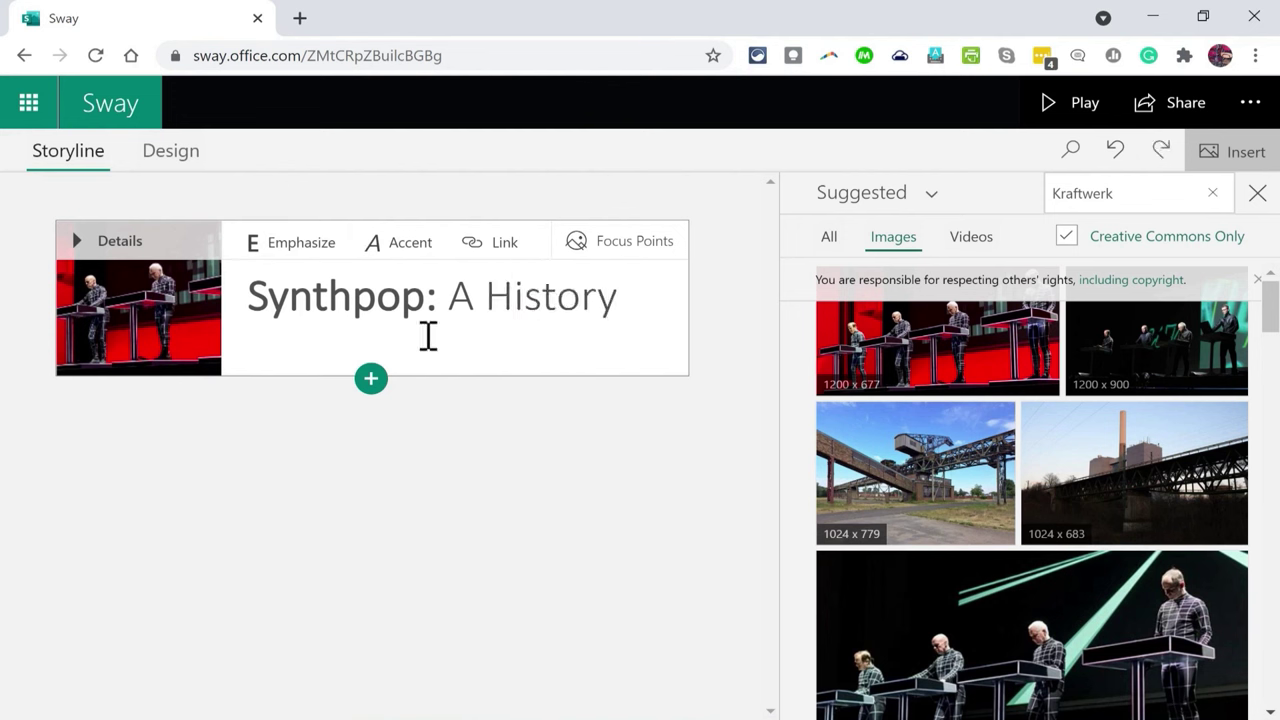
- Try the italic accent on 'A History' and leave it removed
drag(450, 298, 620, 300)
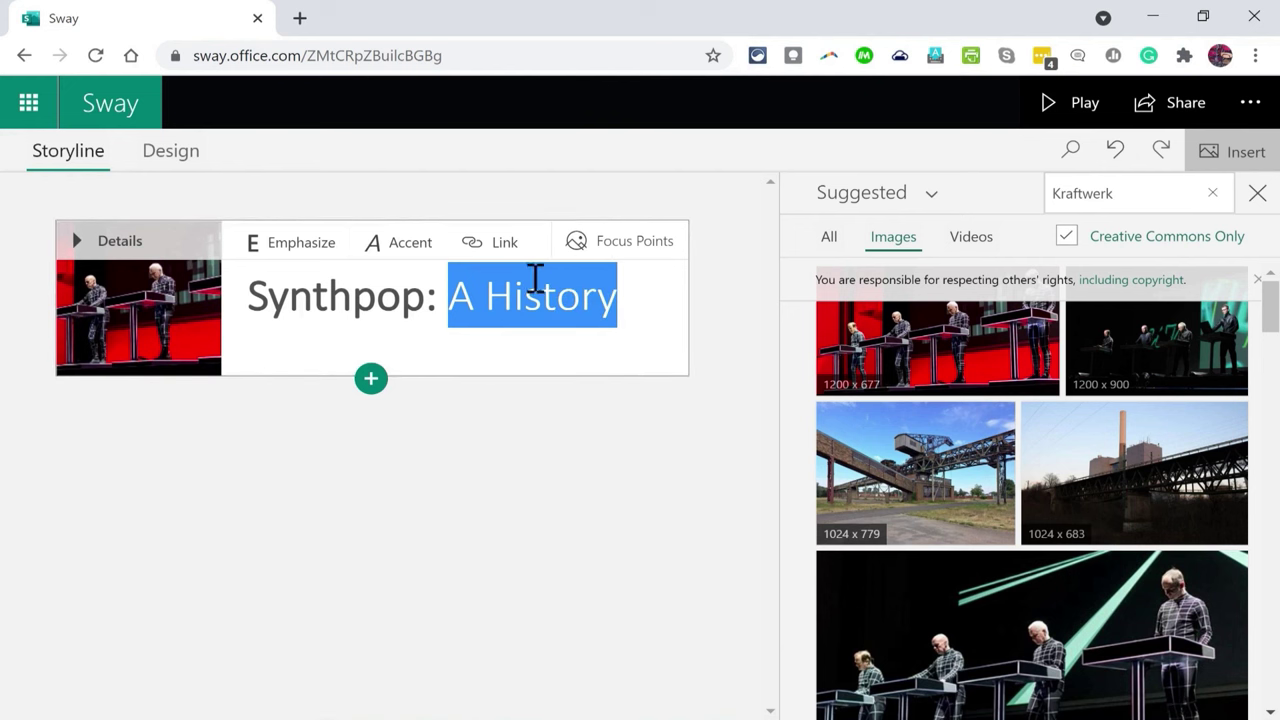
click(401, 255)
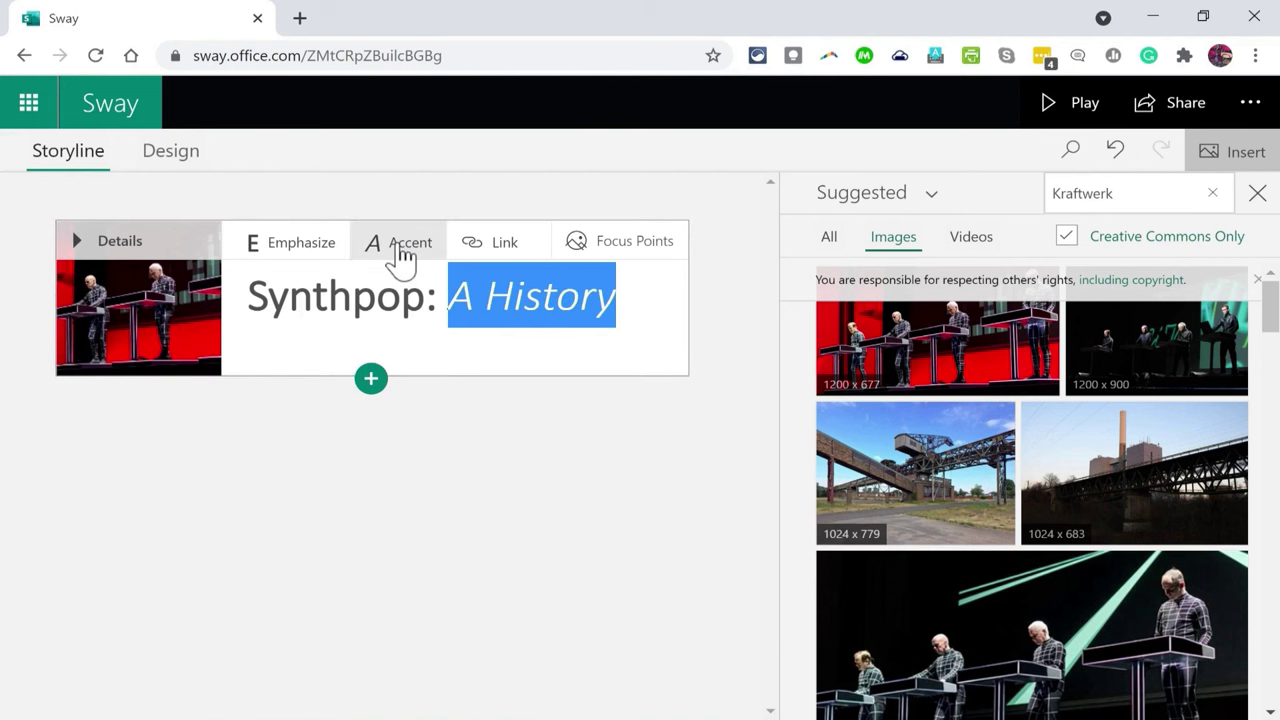
click(401, 255)
click(401, 255)
click(401, 255)
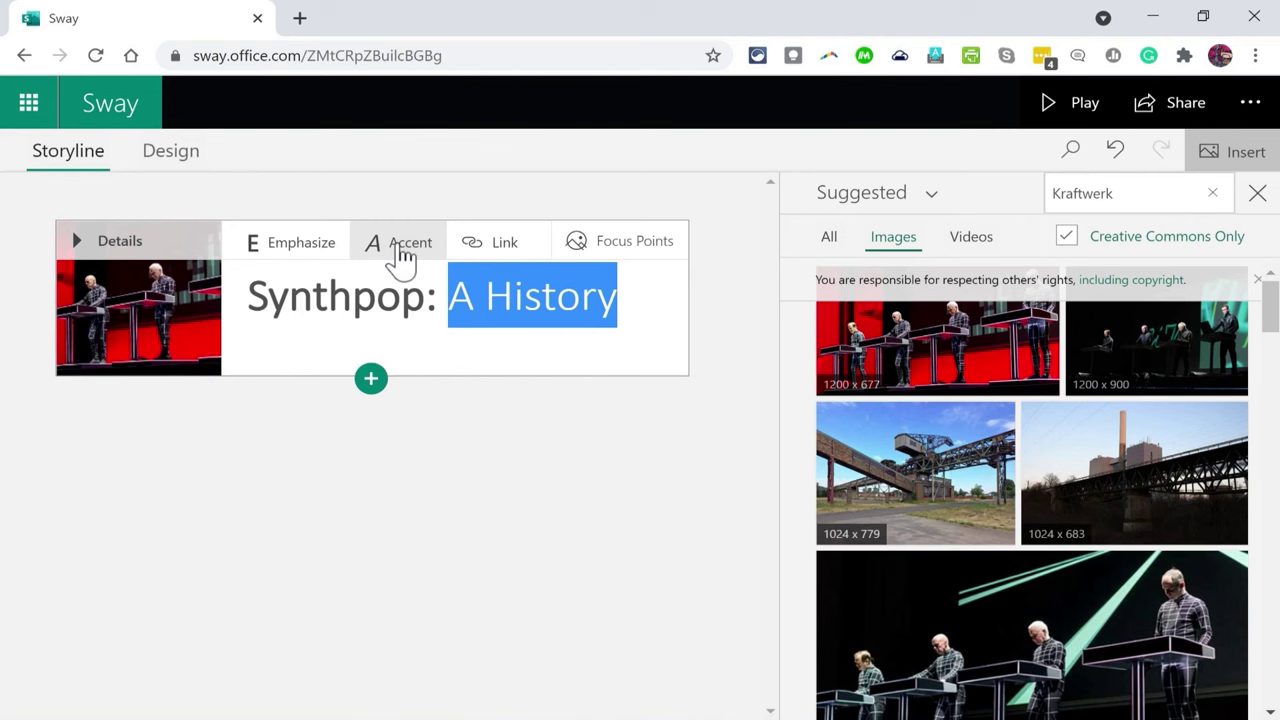
- Open the title's link settings and close them without adding a link
drag(250, 297, 614, 289)
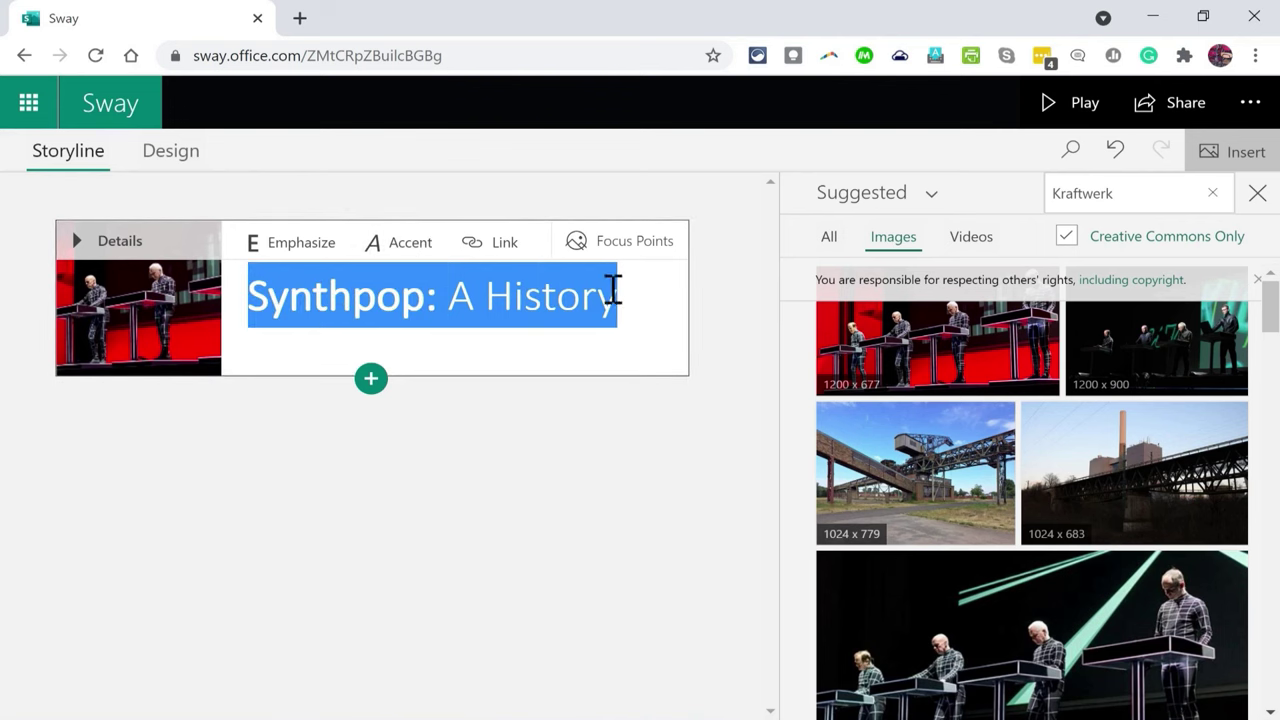
click(500, 244)
click(724, 515)
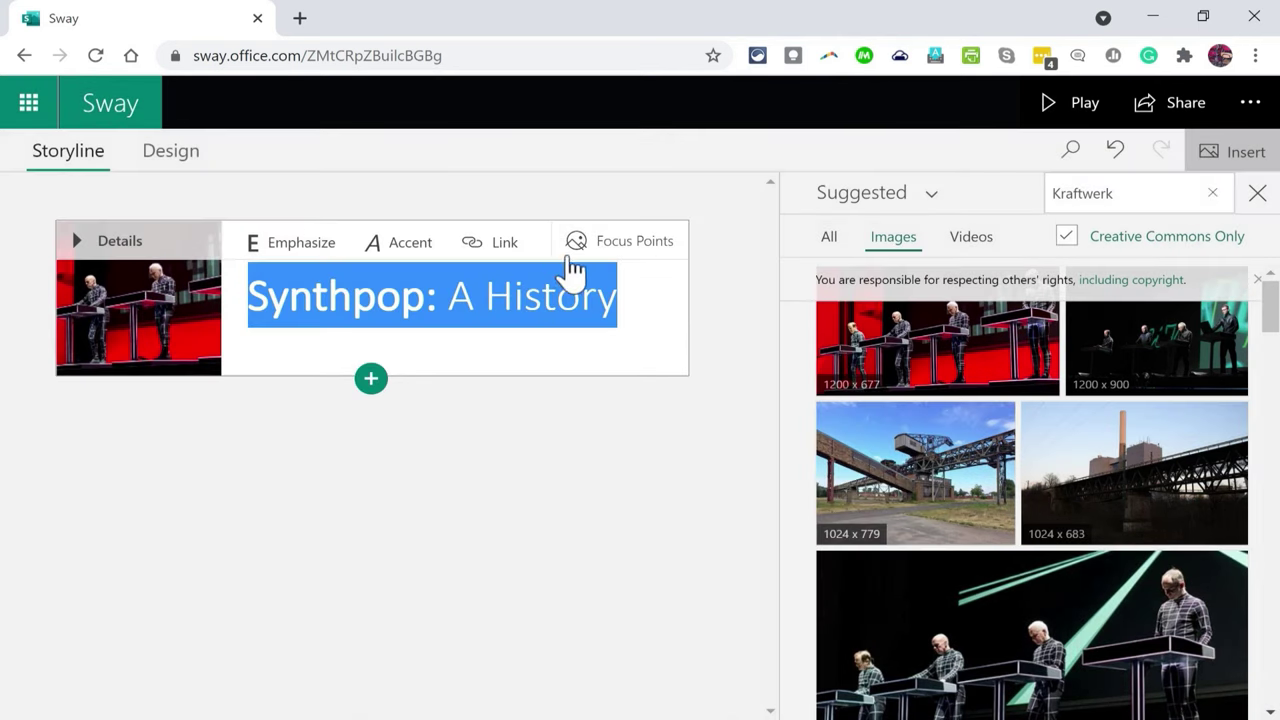
- Mark several performers as focus points on the background photo, then clear them all
click(630, 248)
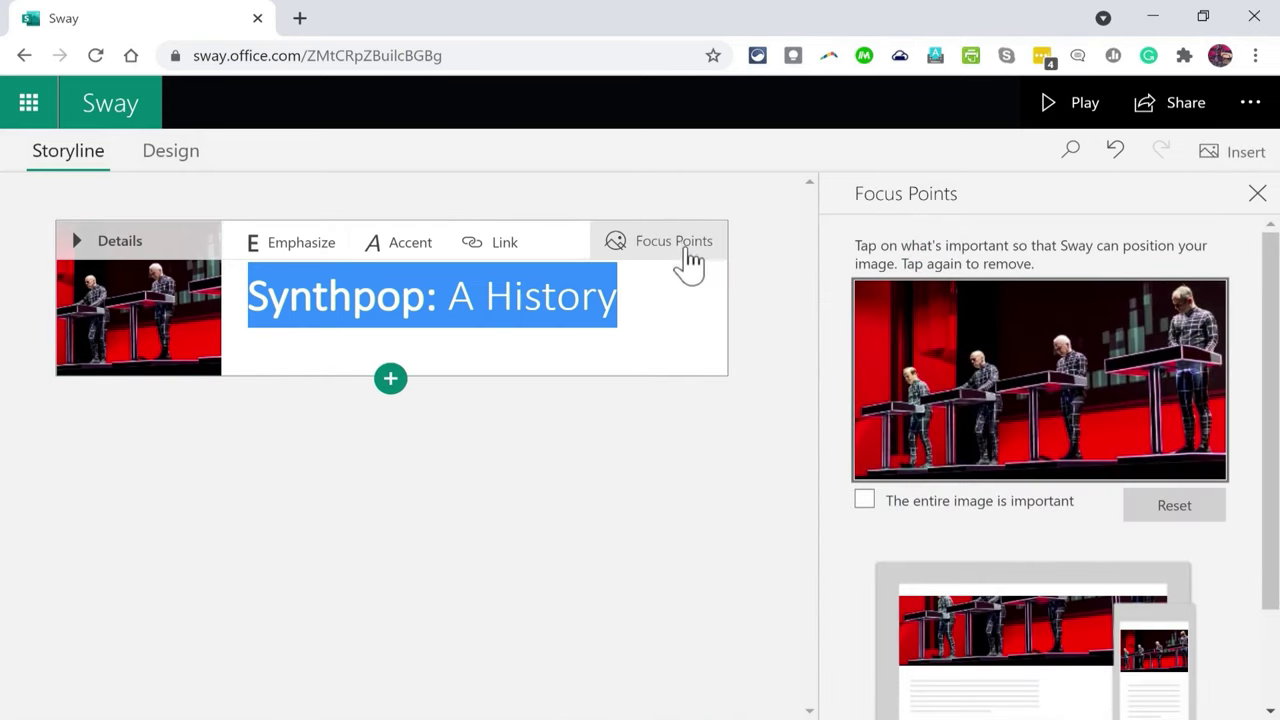
click(977, 364)
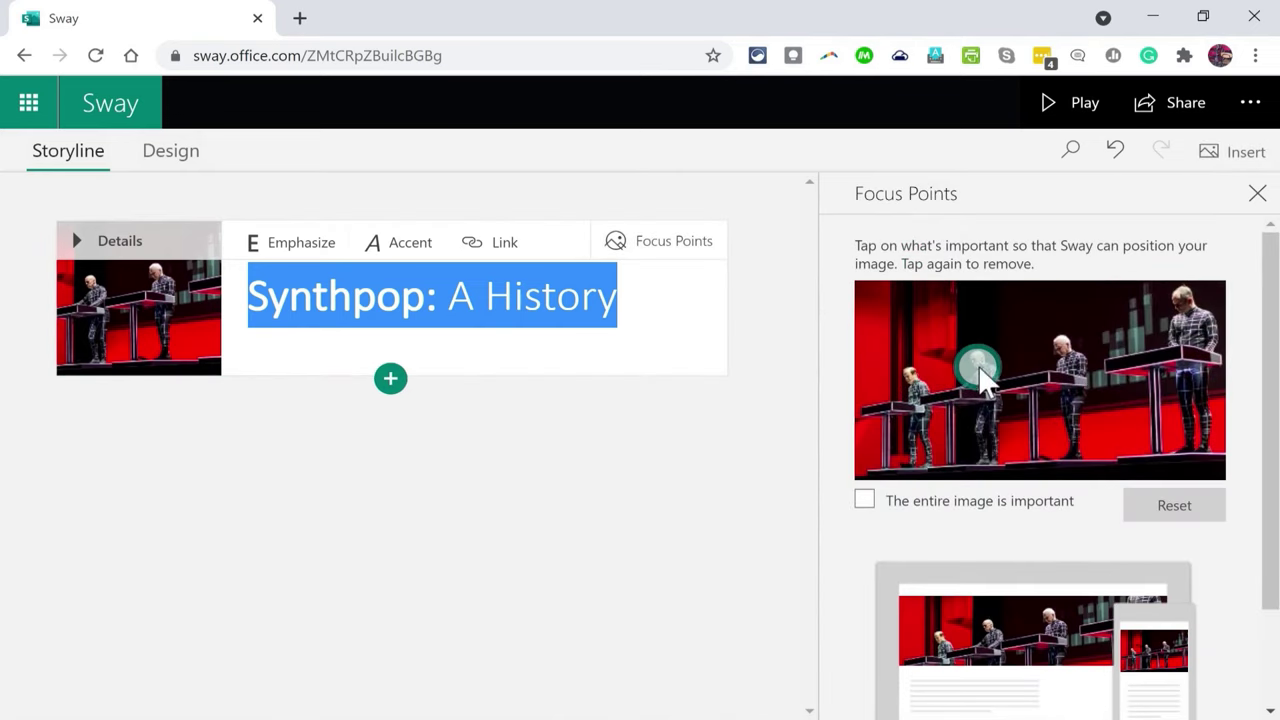
click(1076, 384)
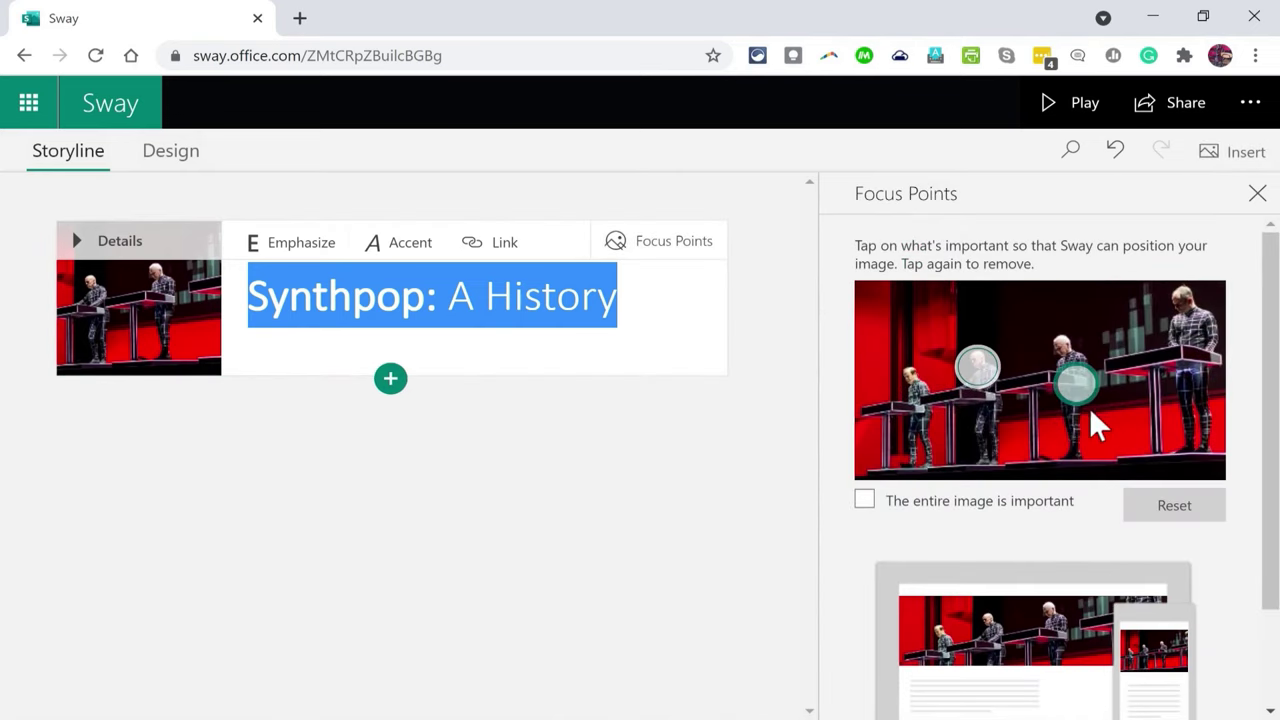
click(1155, 403)
click(1123, 321)
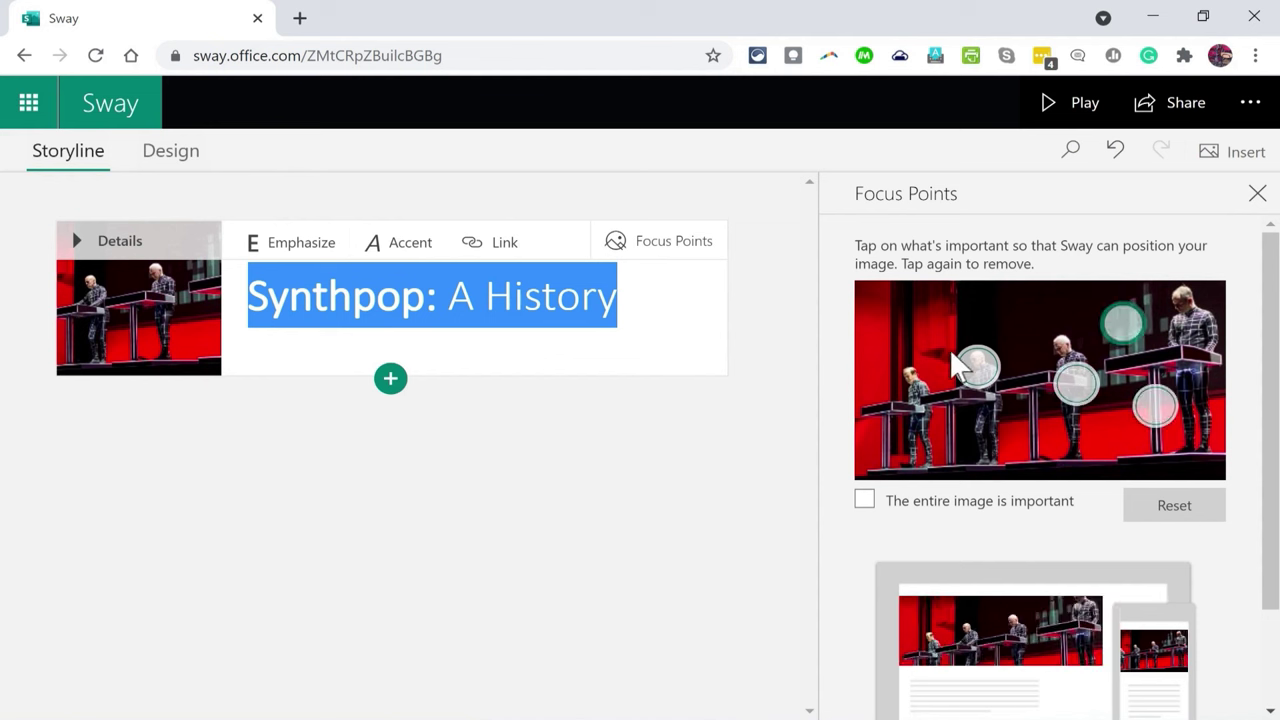
click(894, 408)
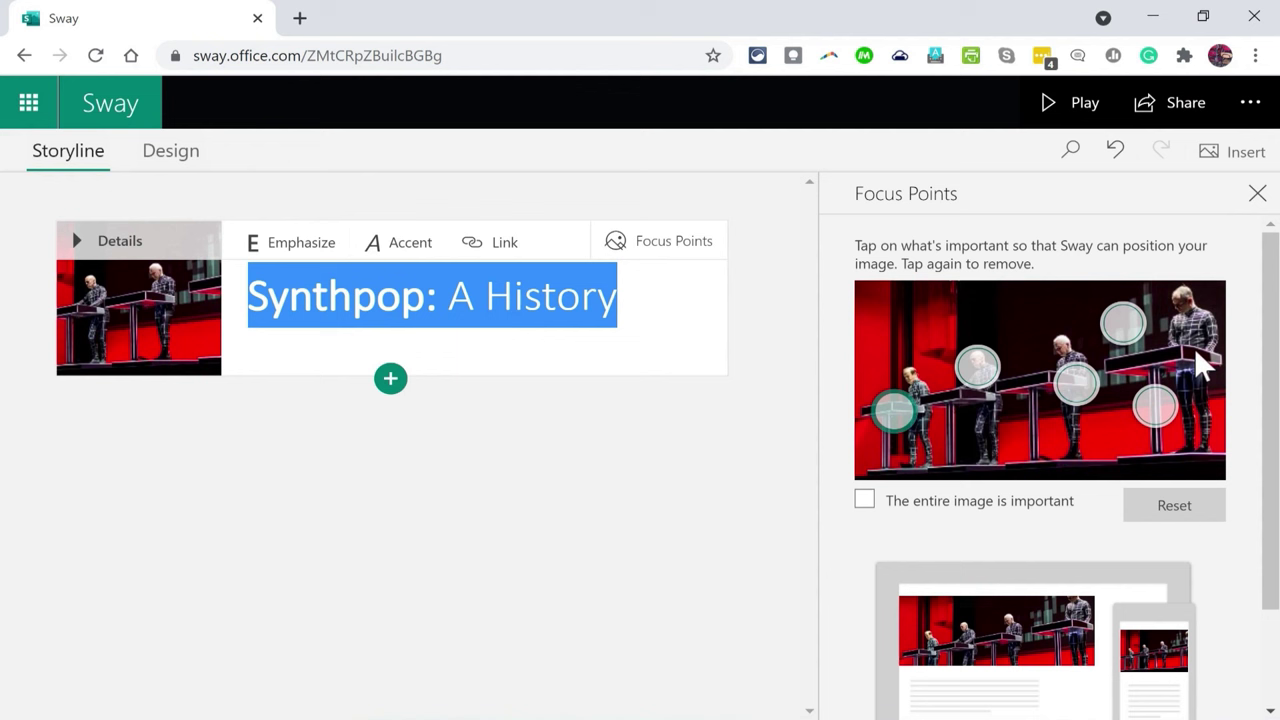
click(1203, 305)
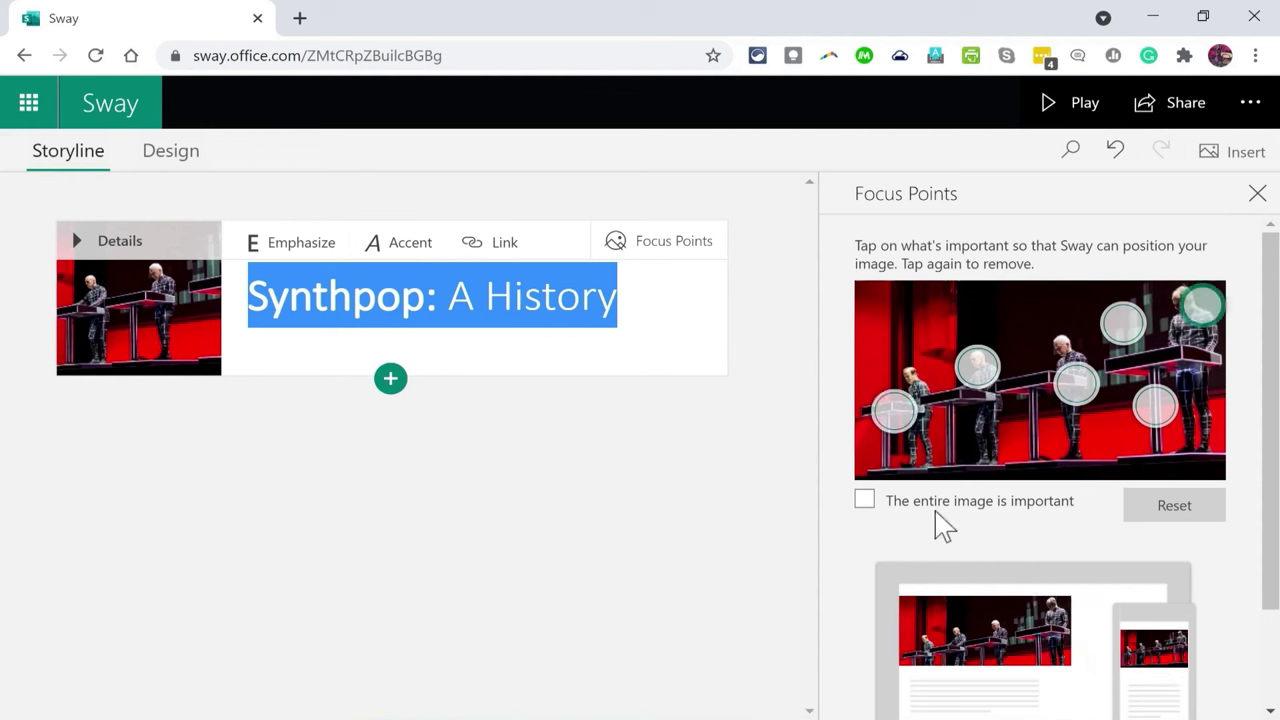
click(864, 500)
- Re-mark the performers and other key spots as focus points and close the settings
click(902, 381)
click(933, 431)
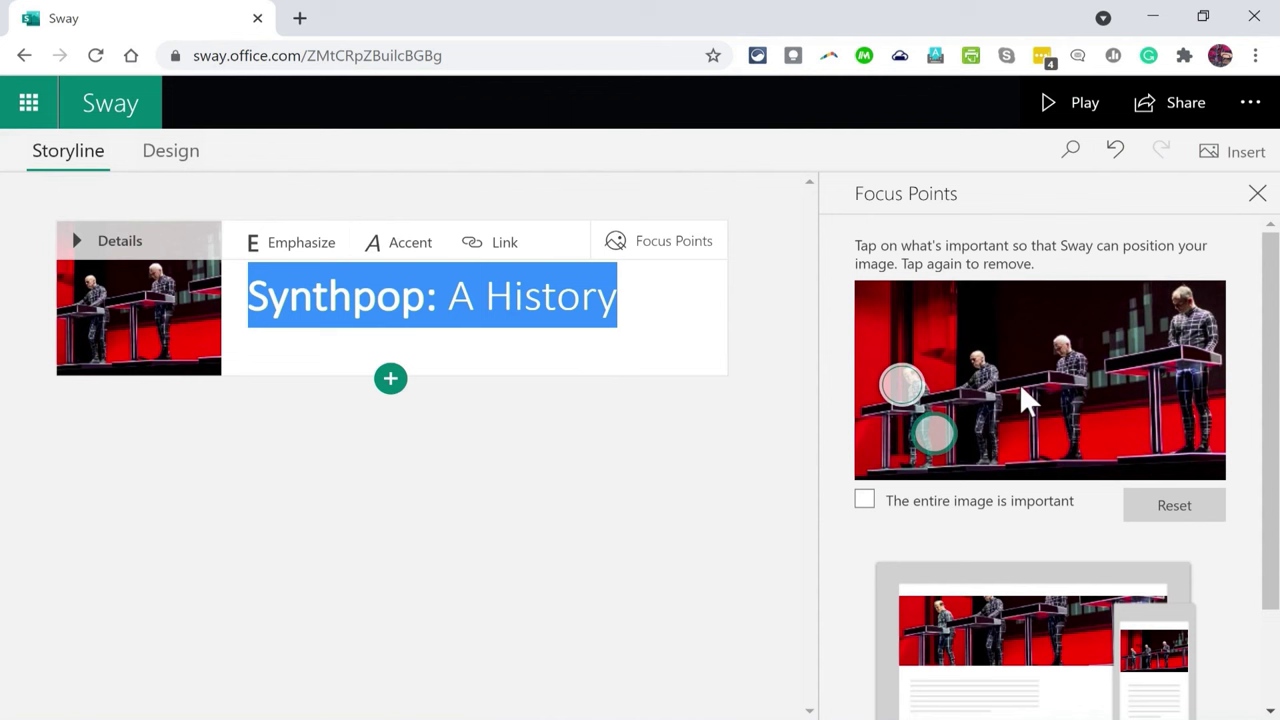
click(978, 334)
click(1085, 300)
click(1202, 302)
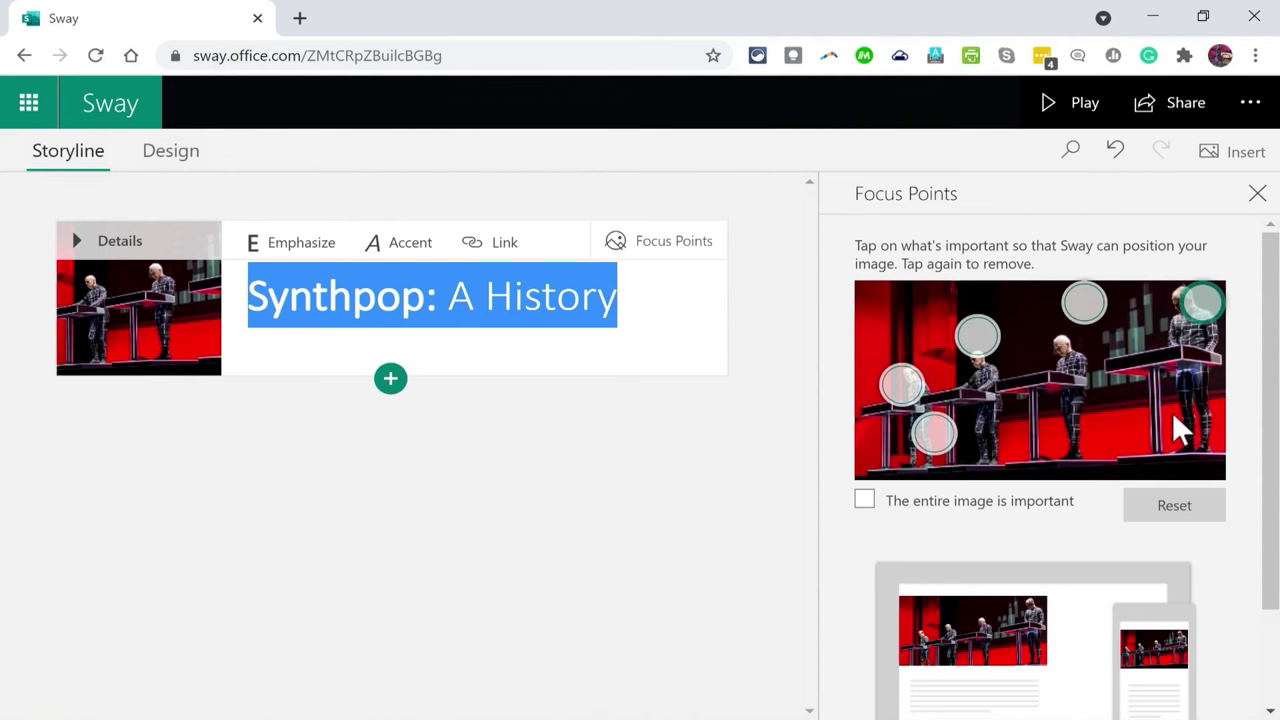
click(1172, 413)
click(1055, 432)
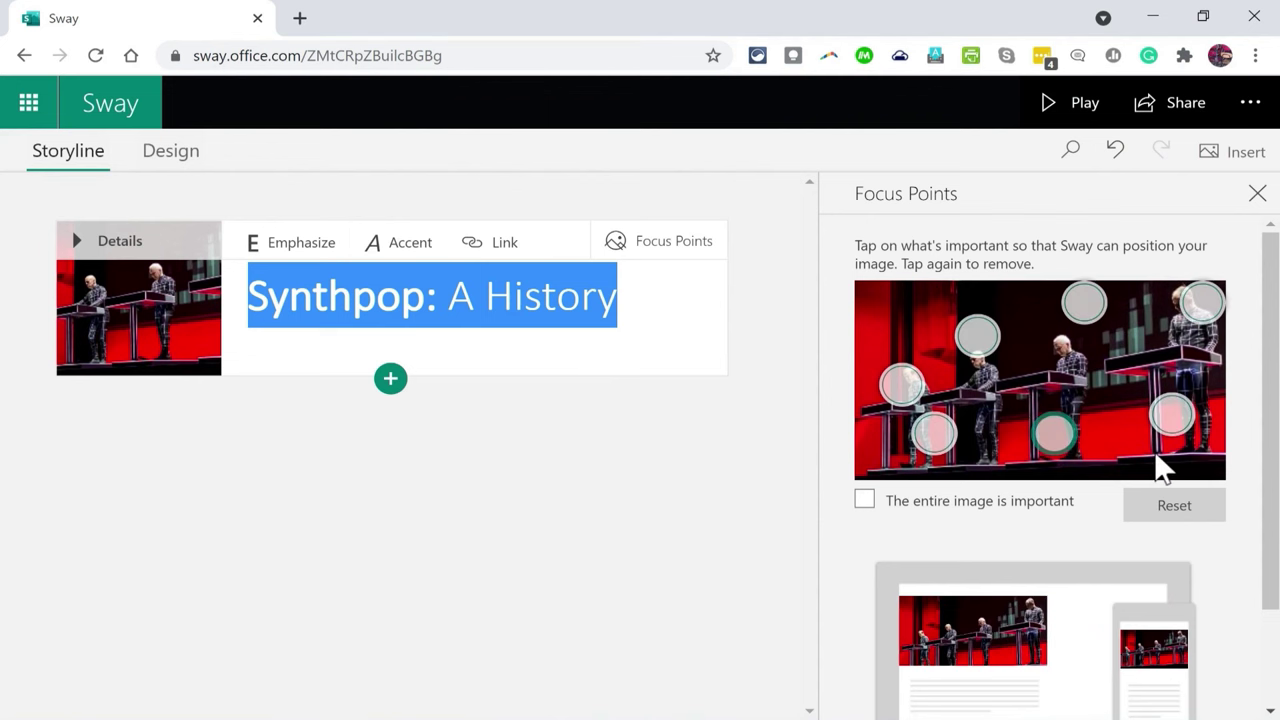
click(1257, 193)
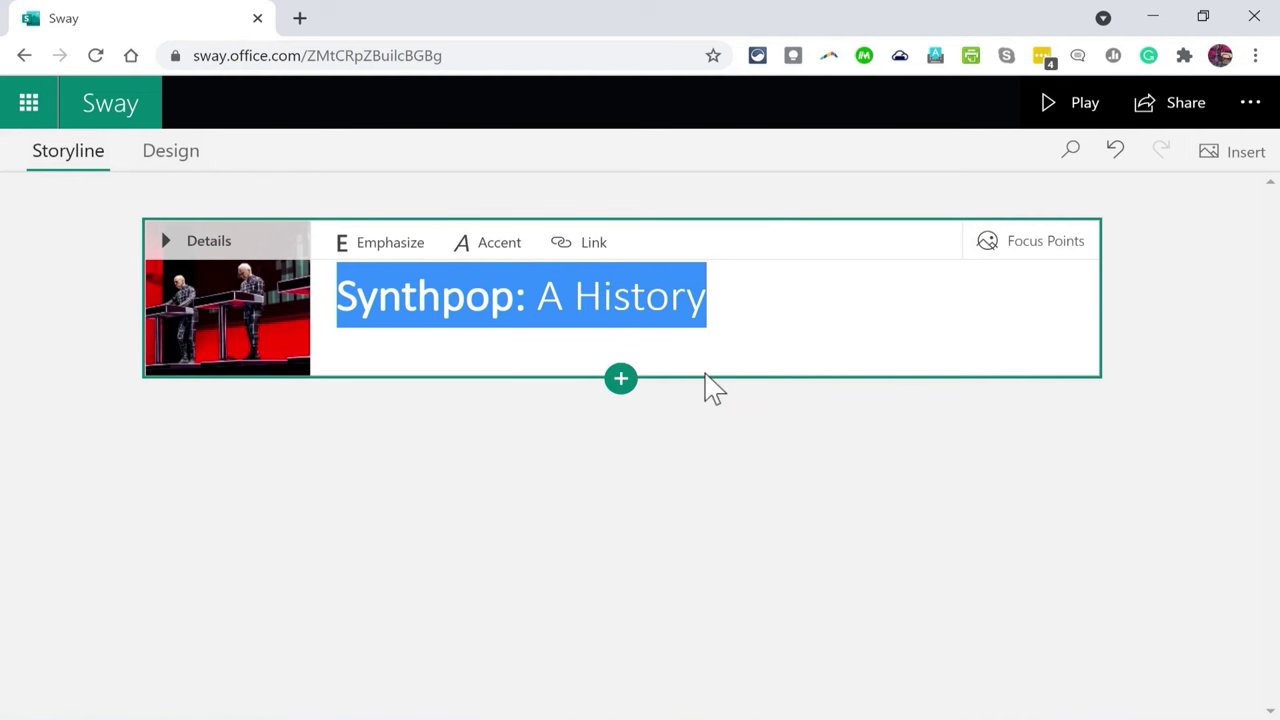
- Add an emphasized 'Early Synthpop Pioneers' heading section below the title
key(Escape)
click(620, 380)
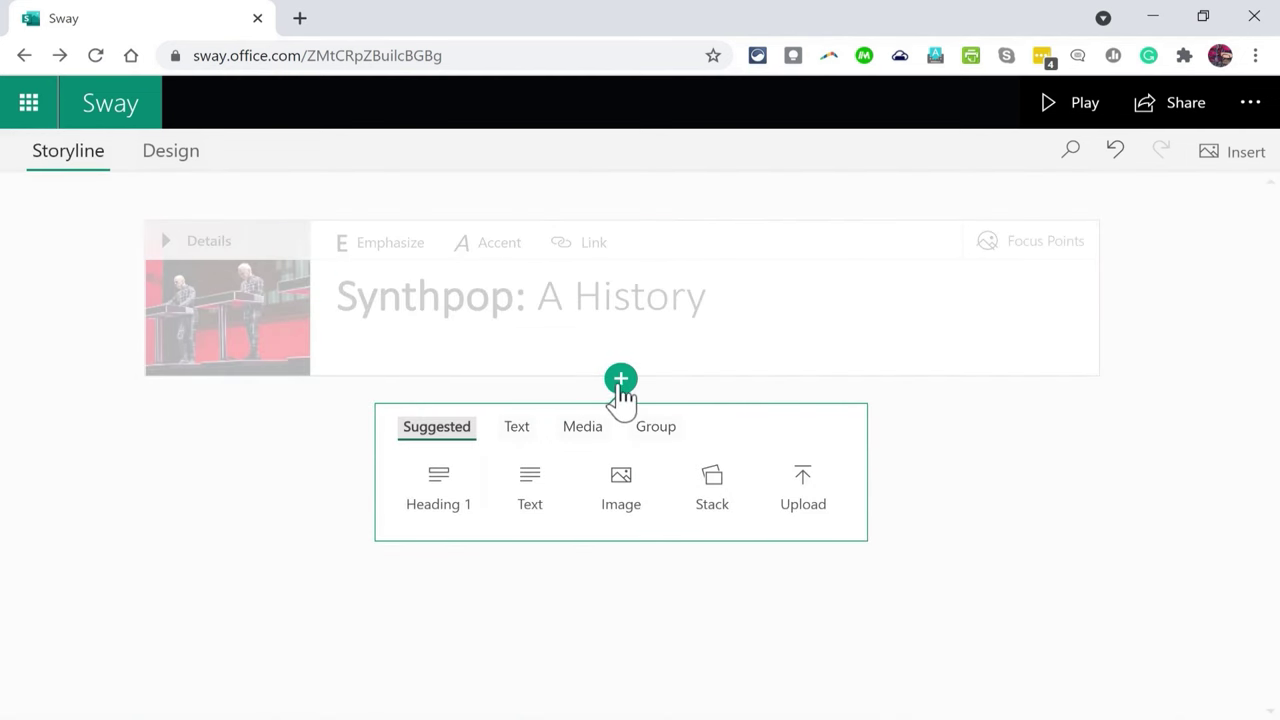
click(443, 497)
text(Early Synthpop Pioneers)
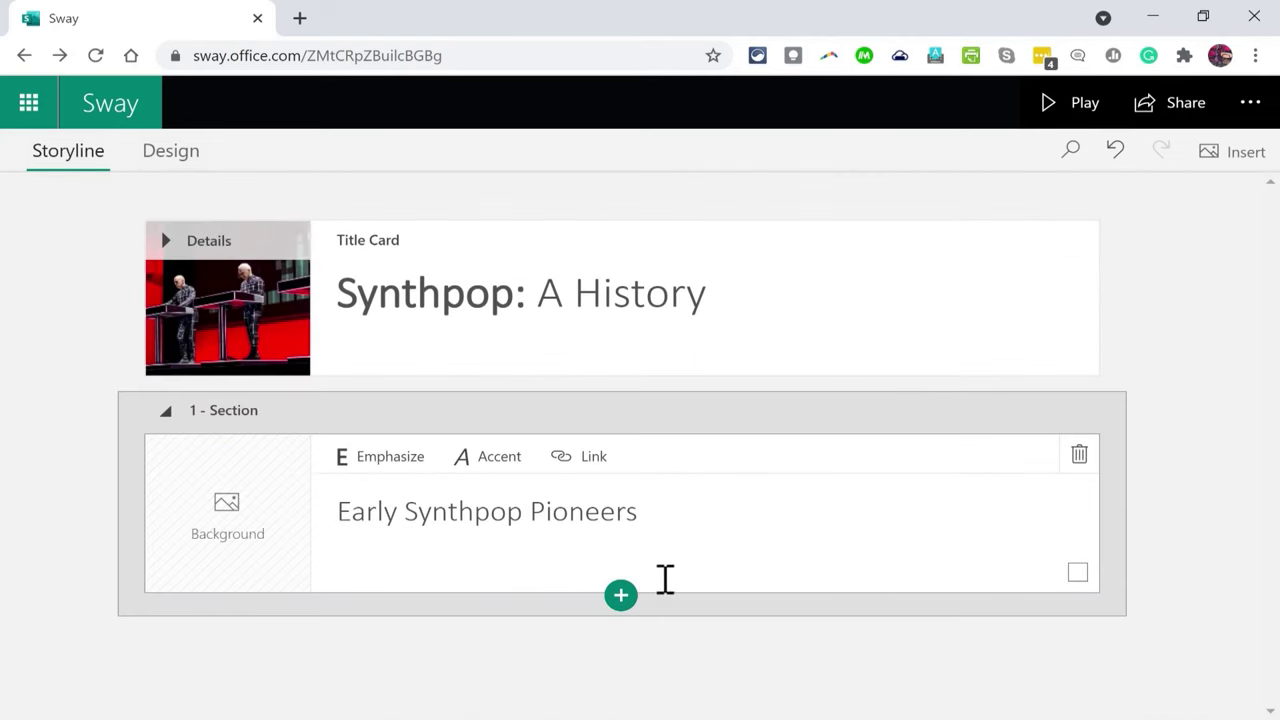
key(ctrl+a)
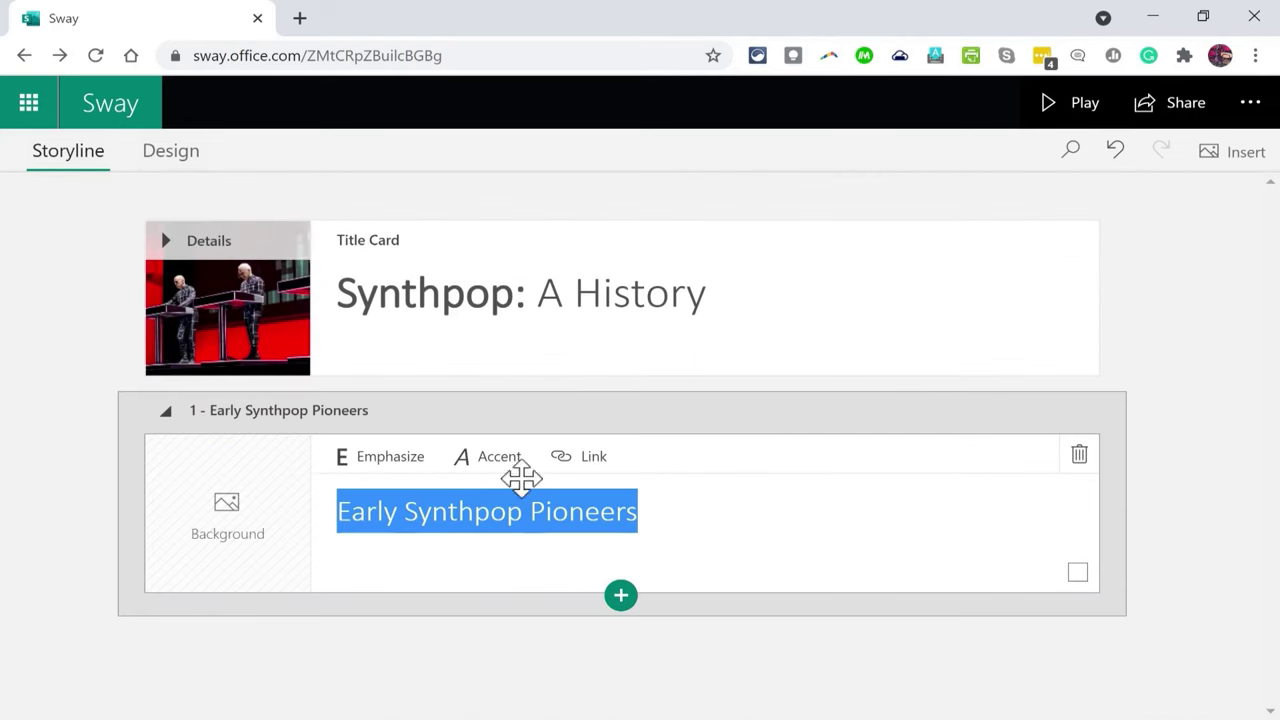
click(409, 463)
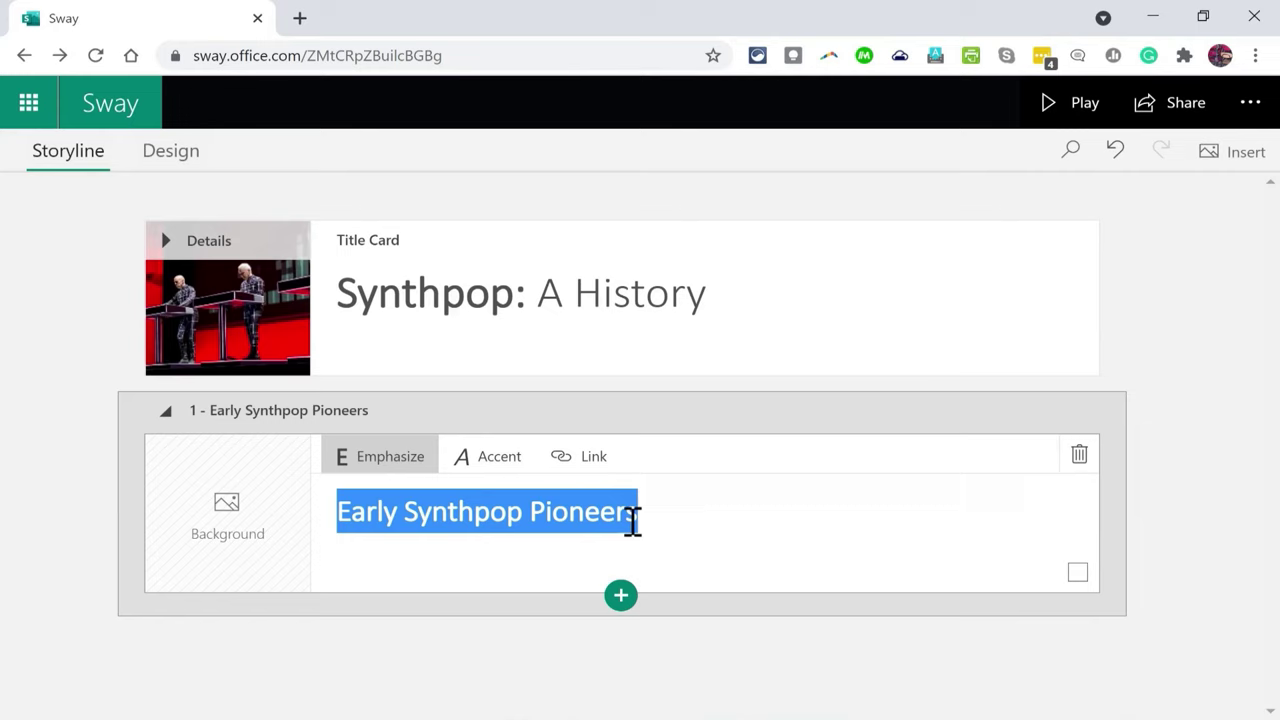
- Search images for 'Gary numan' and add the chosen photo to the heading card
text(Gary numan)
key(Return)
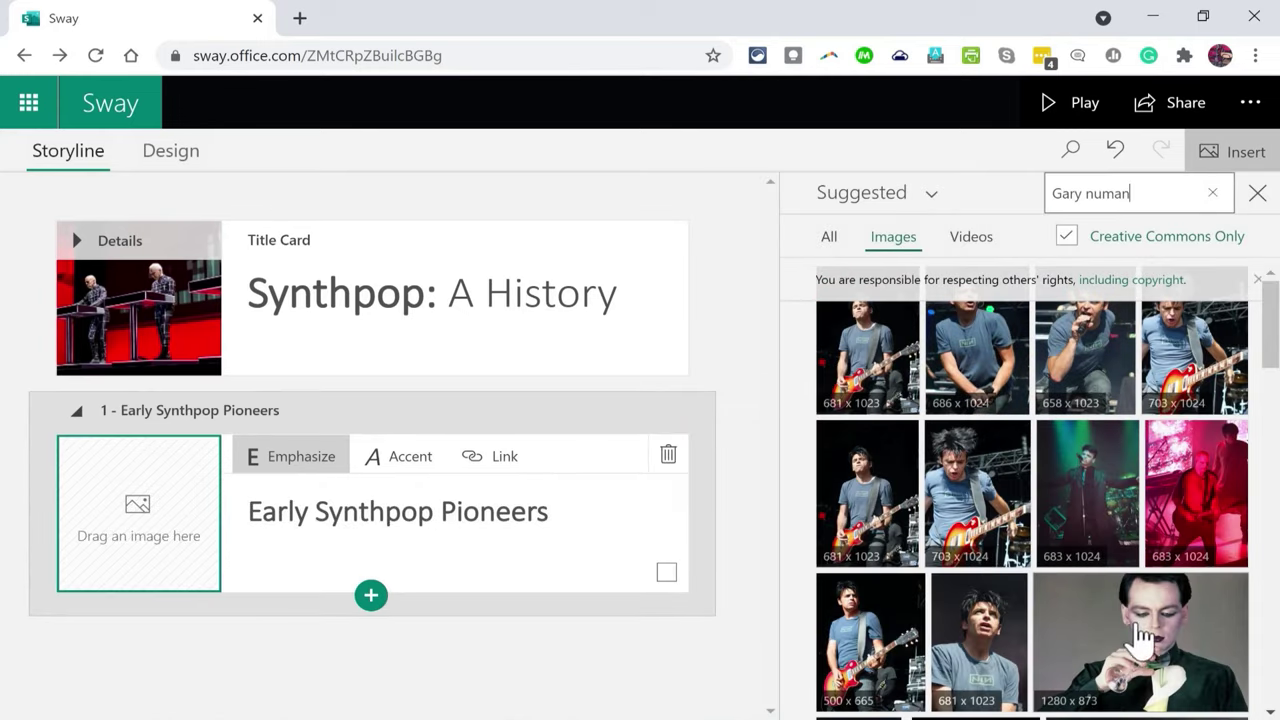
click(1118, 668)
click(1171, 200)
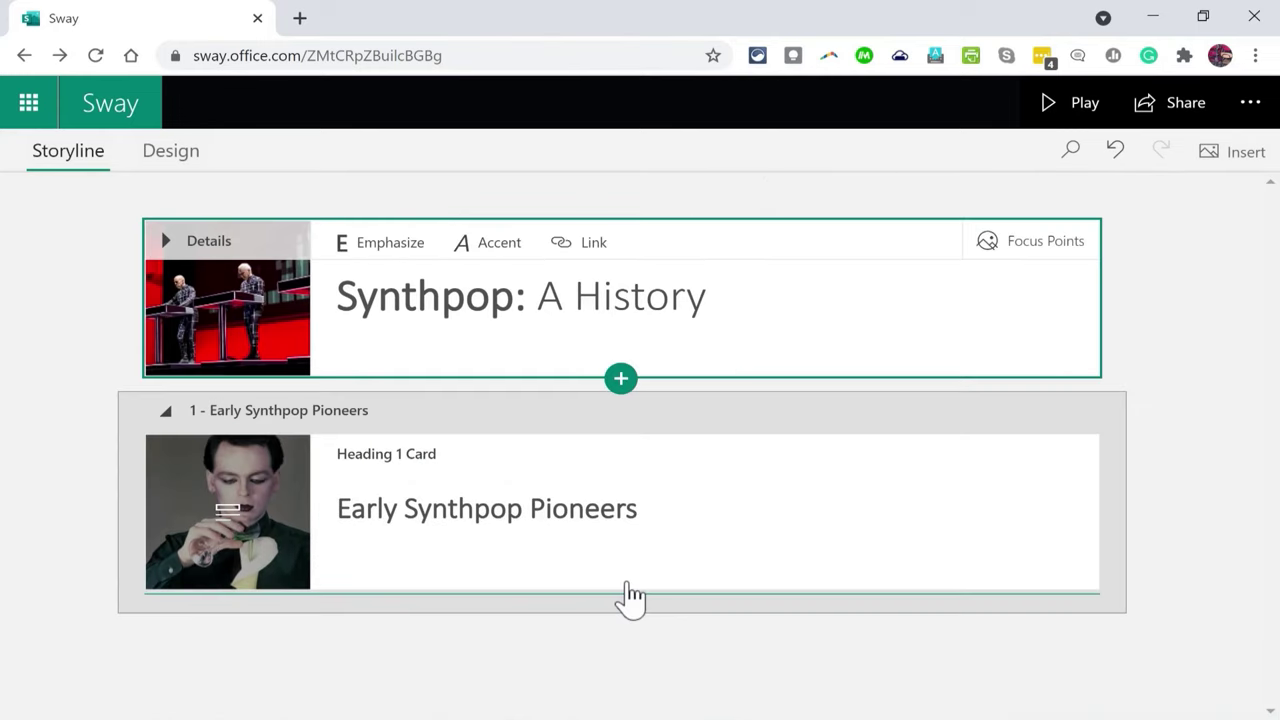
click(621, 590)
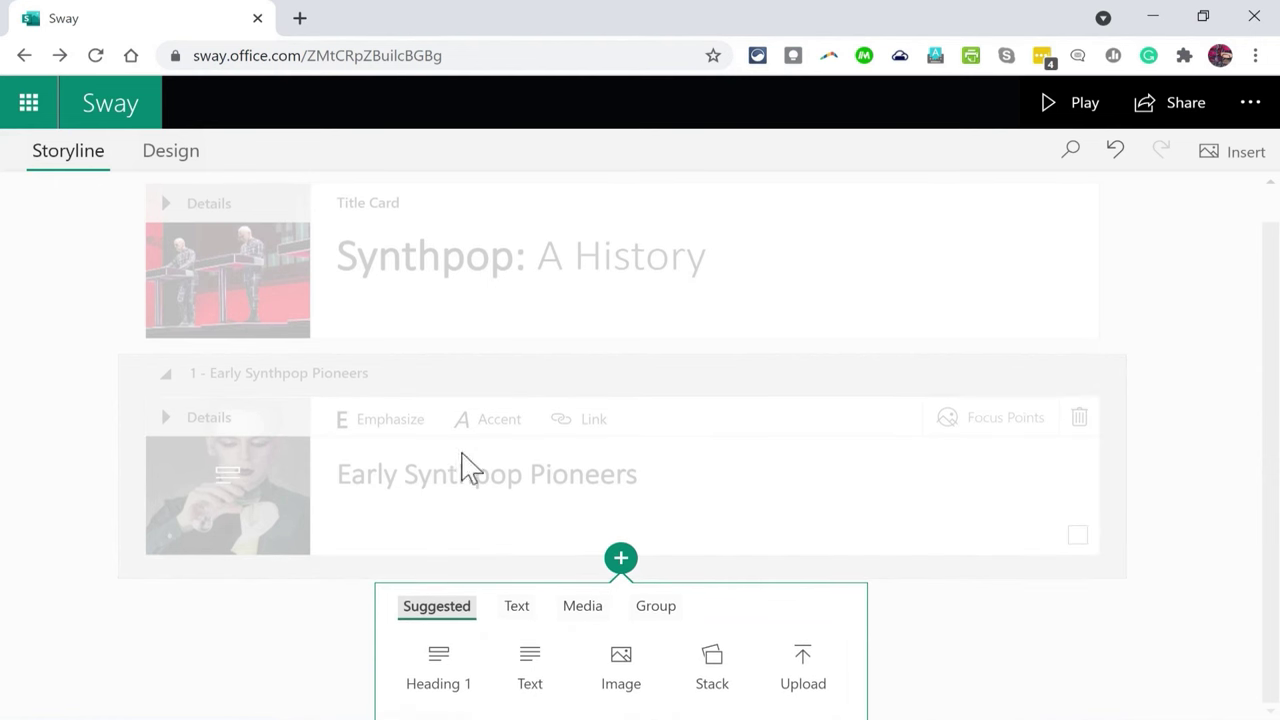
- Add a text card under Early Synthpop Pioneers, test bullets and numbering, then clear the test text
click(537, 672)
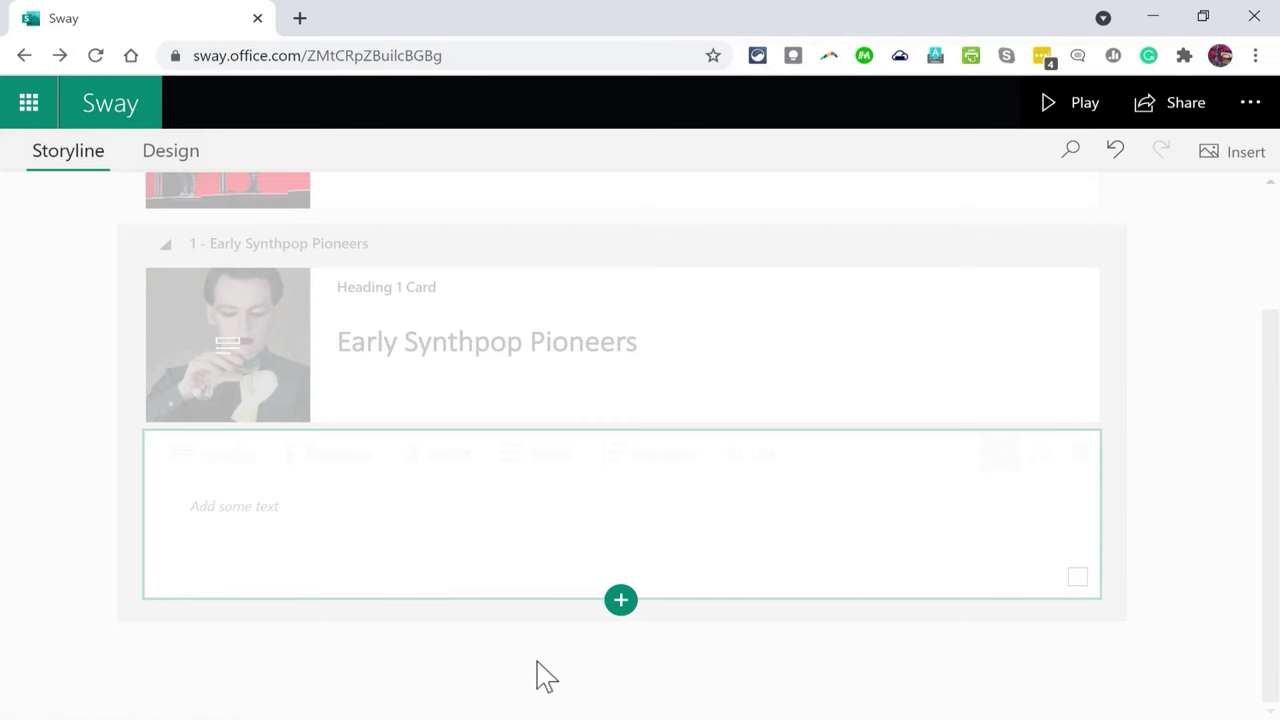
click(231, 502)
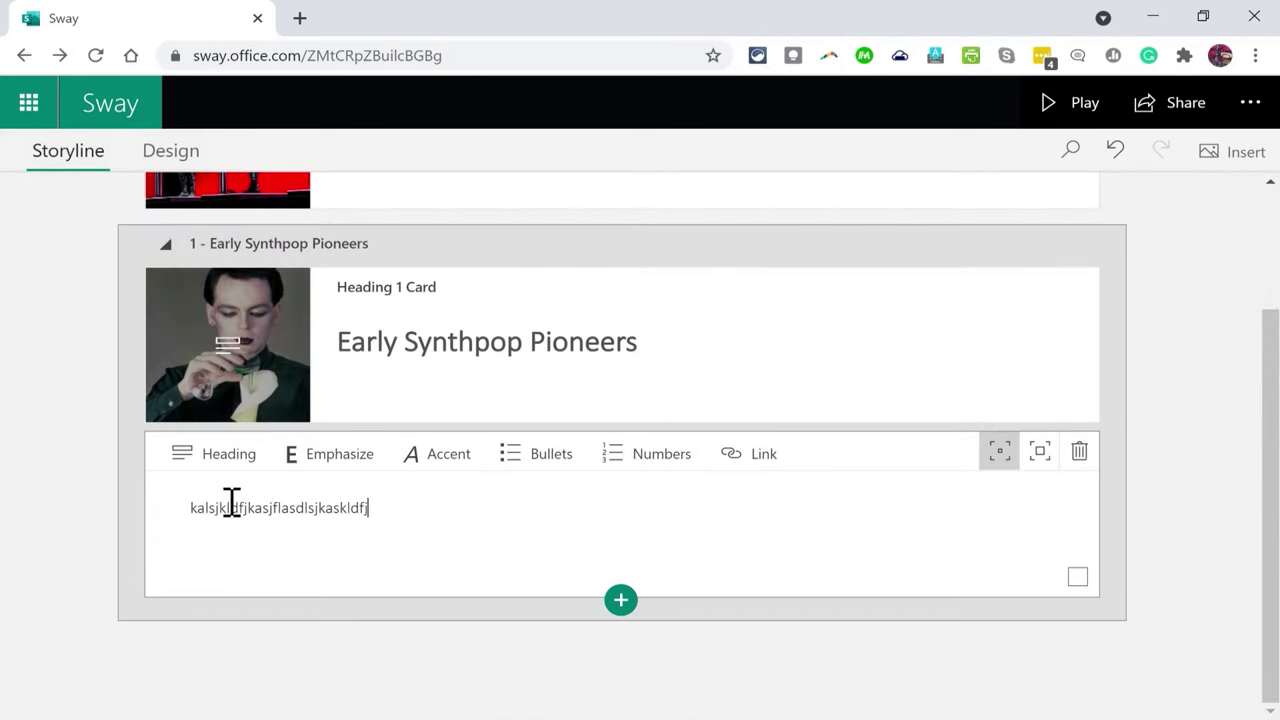
text(kalsjkldfjkasjflasdlsjkaskldfj)
click(520, 466)
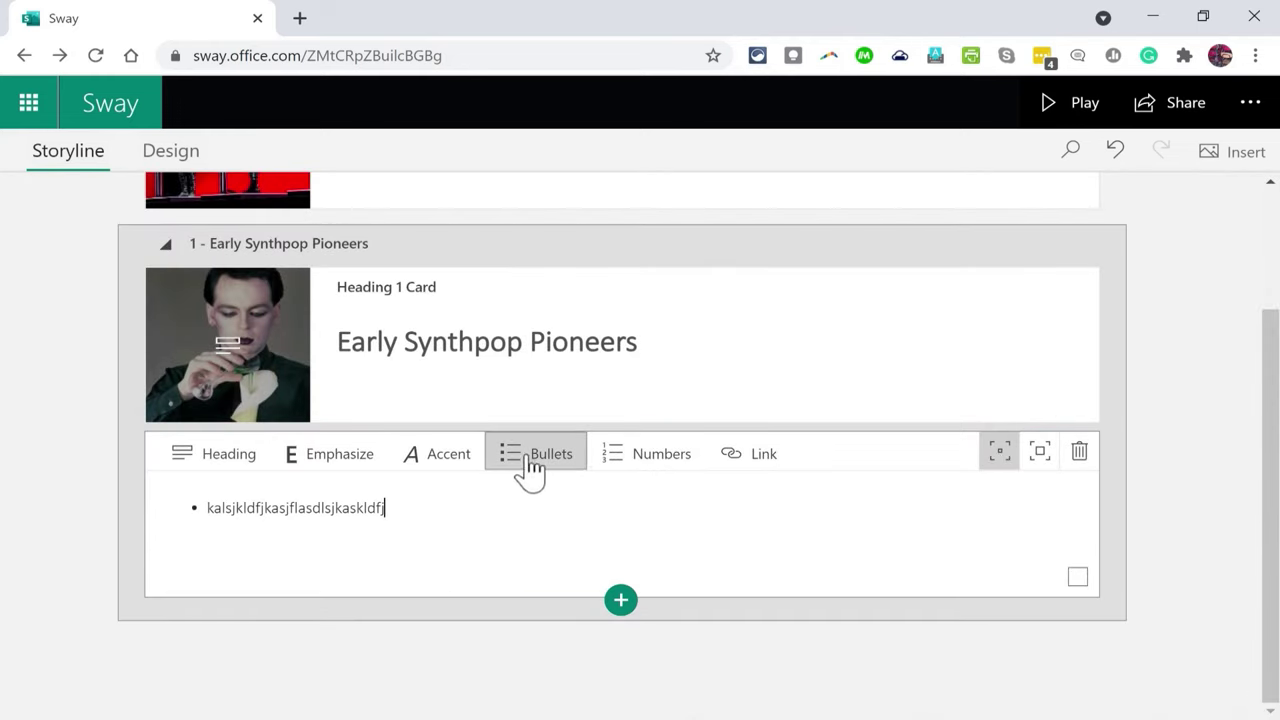
click(664, 460)
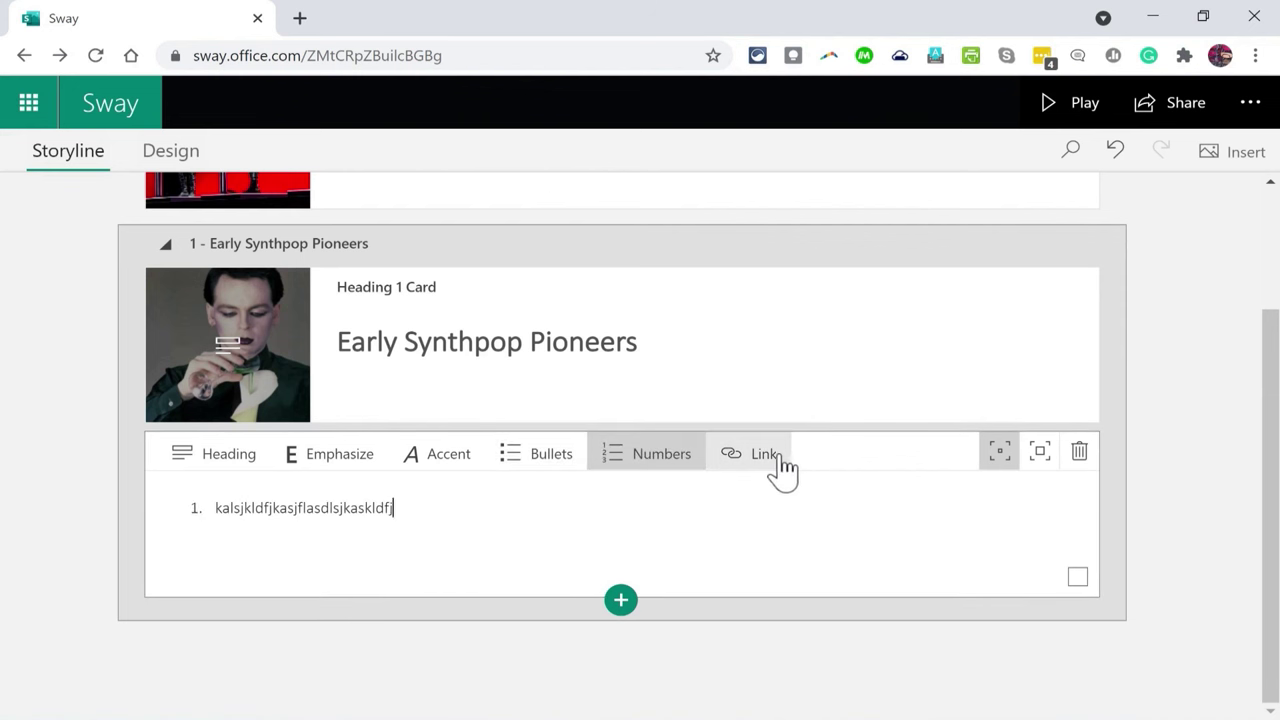
drag(451, 514, 232, 510)
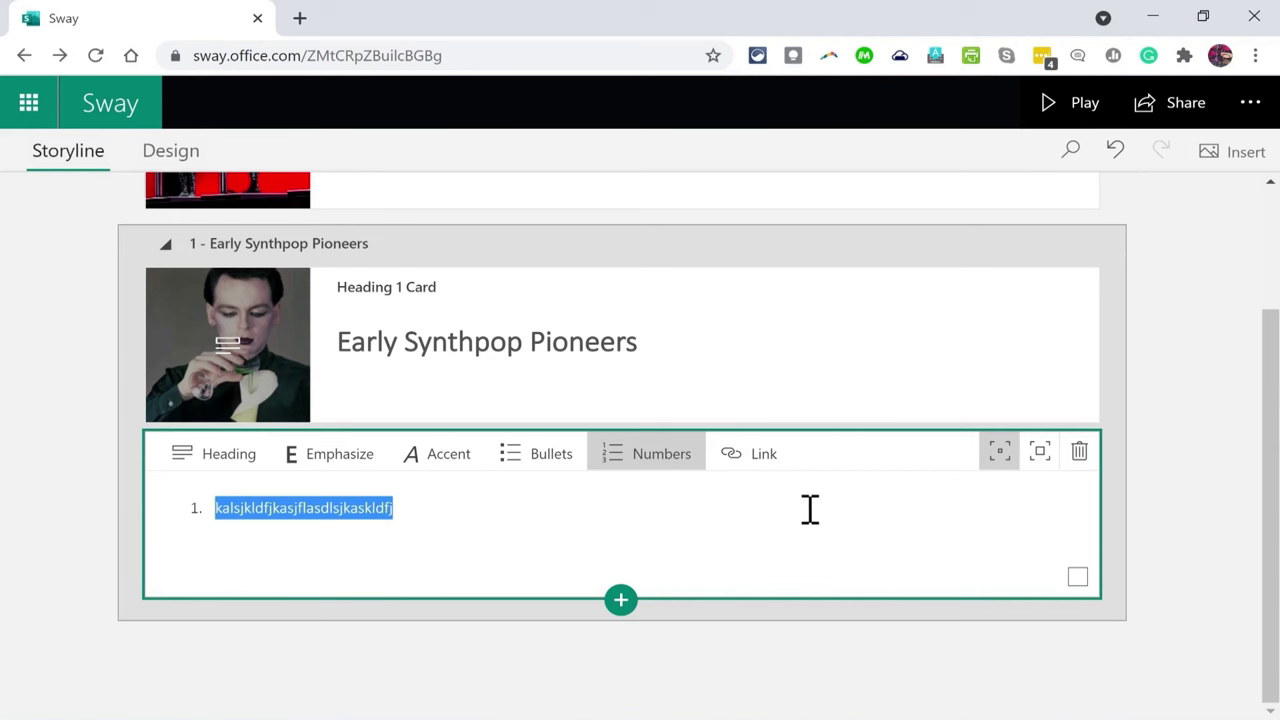
key(BackSpace)
key(BackSpace)
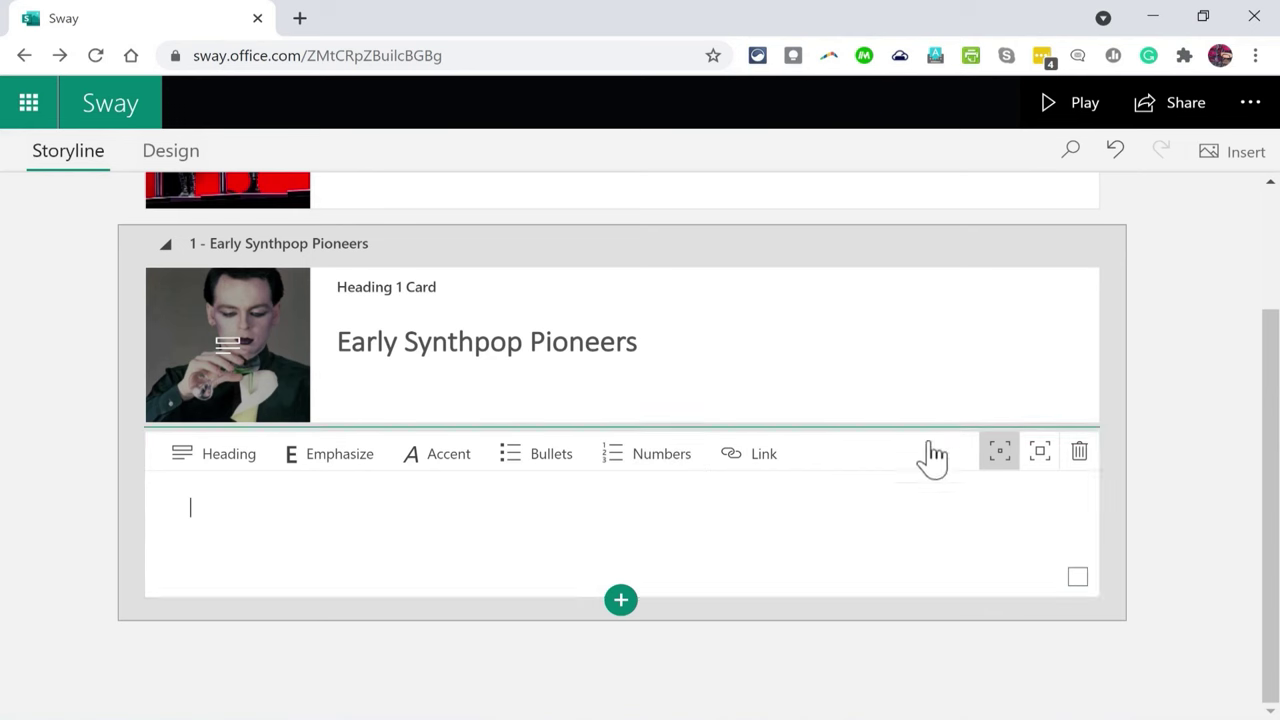
- Search media for 'Omd' and add the Orchestral Manoeuvres in the Dark Wikipedia card
click(1241, 160)
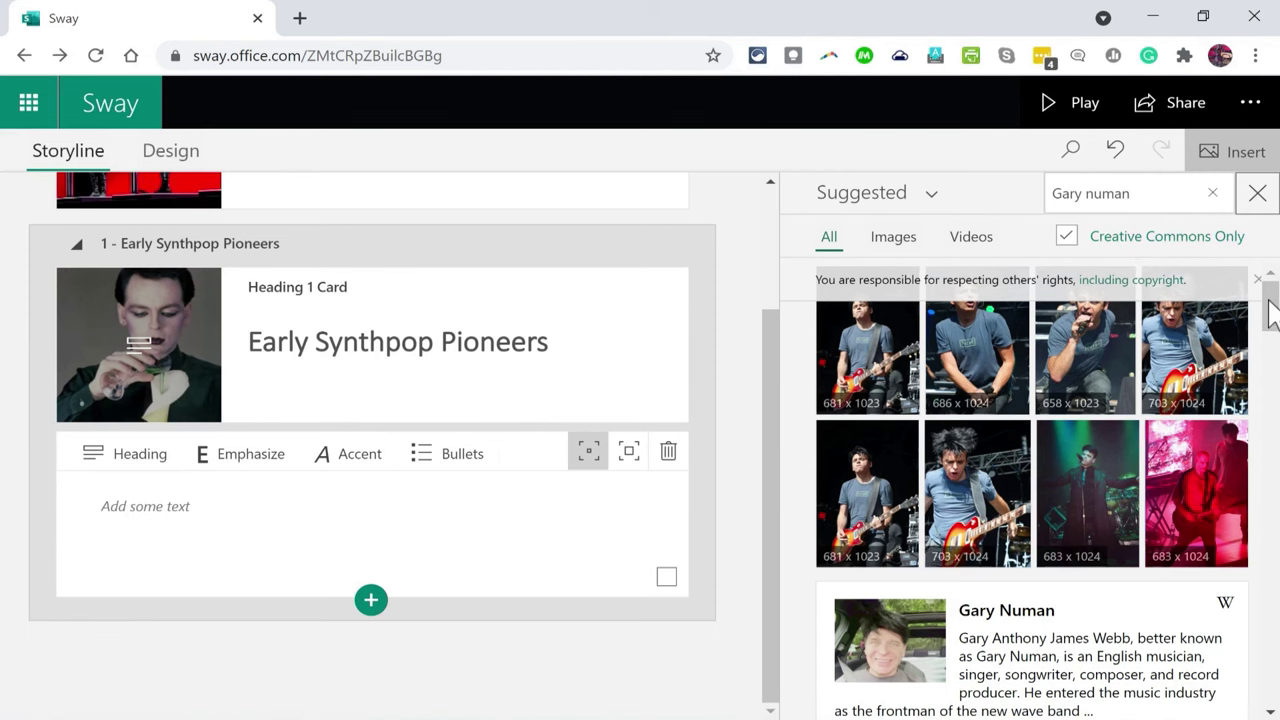
drag(1272, 314, 1203, 251)
click(1080, 195)
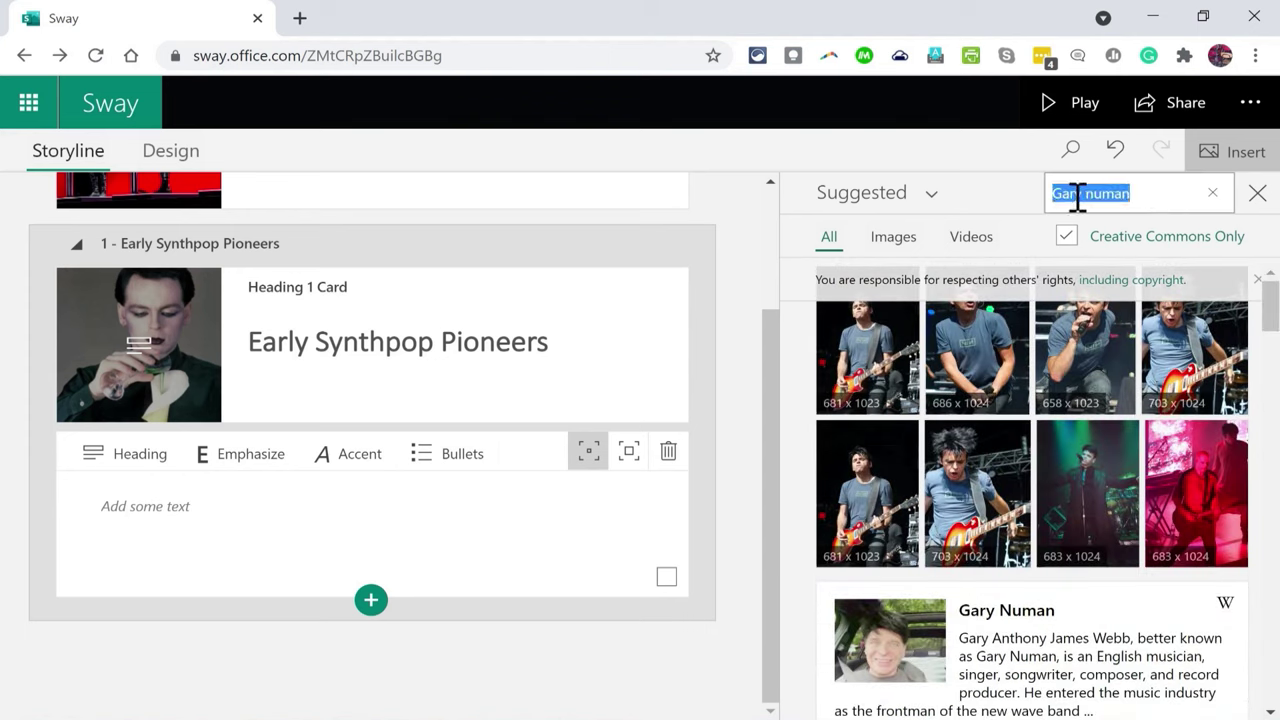
key(BackSpace)
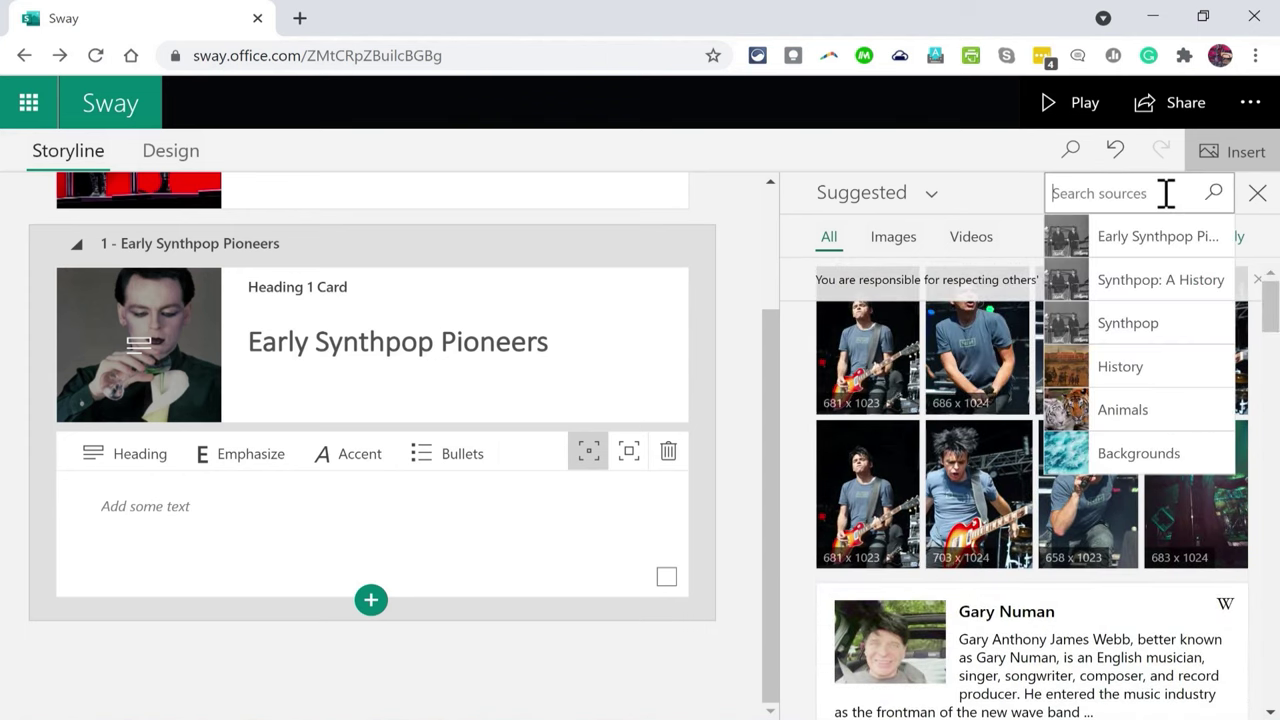
text(o)
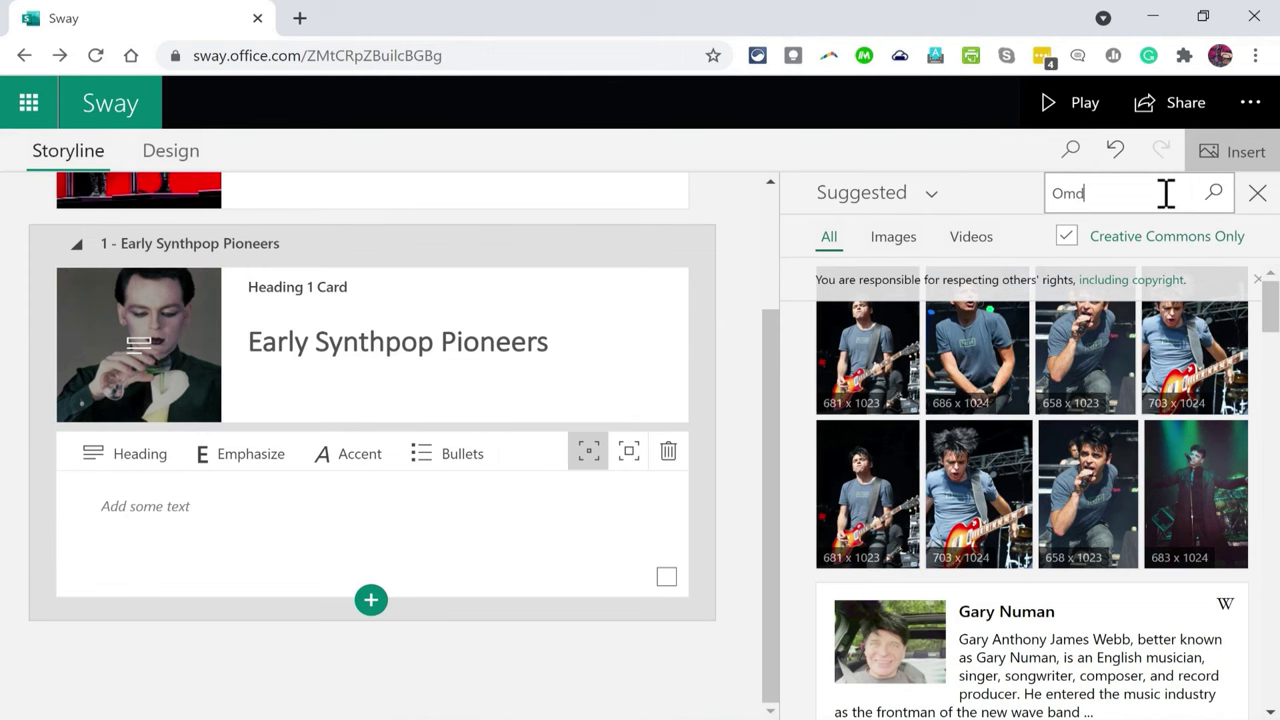
key(Return)
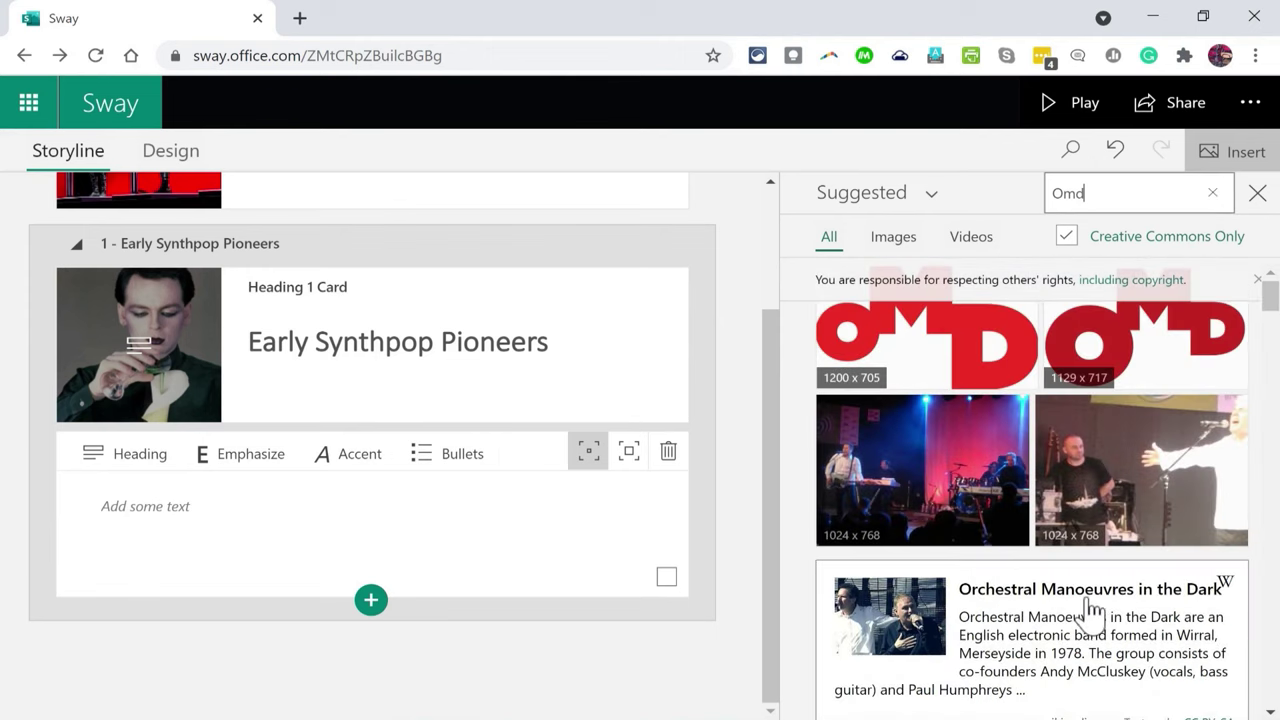
scroll(1090, 612, down, 2)
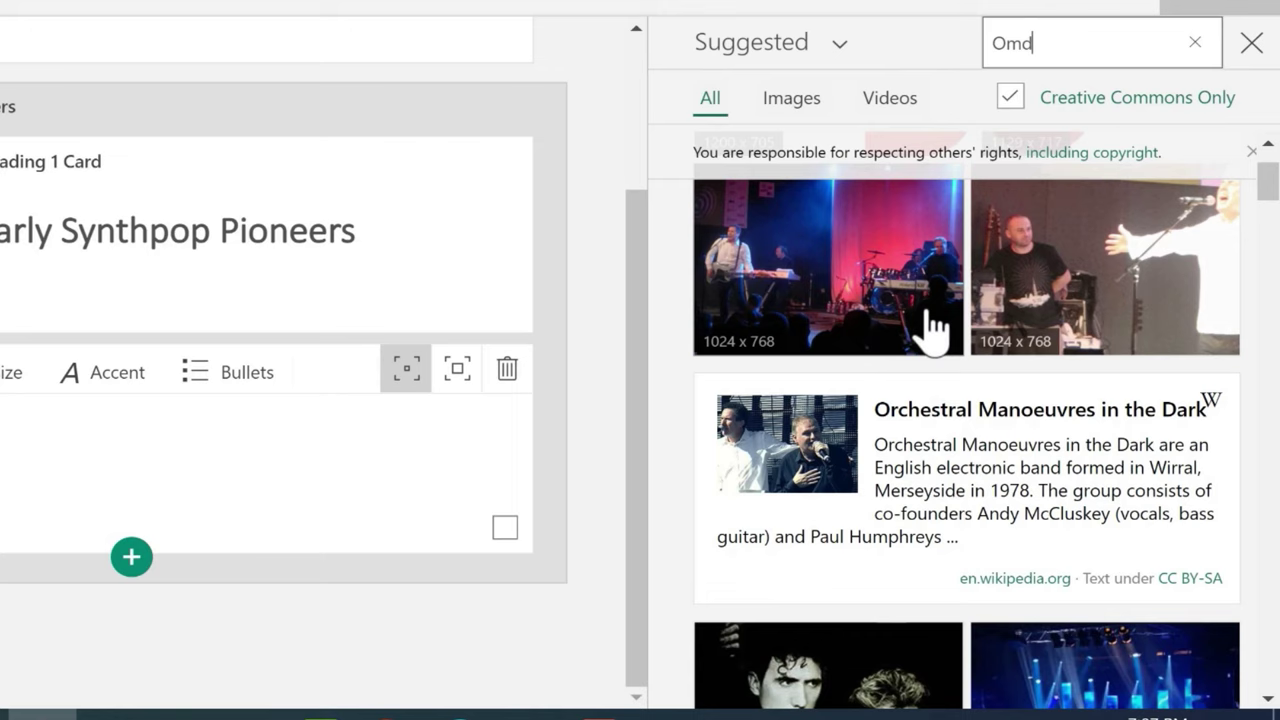
click(1015, 505)
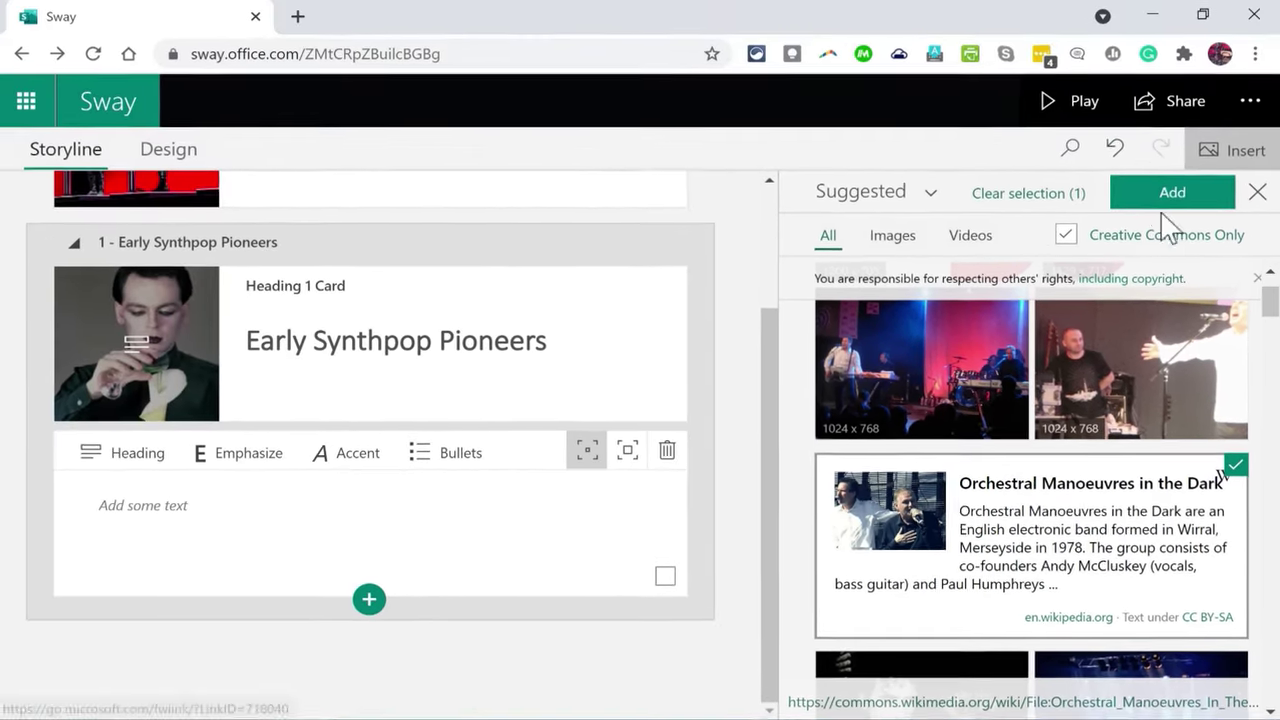
click(1171, 192)
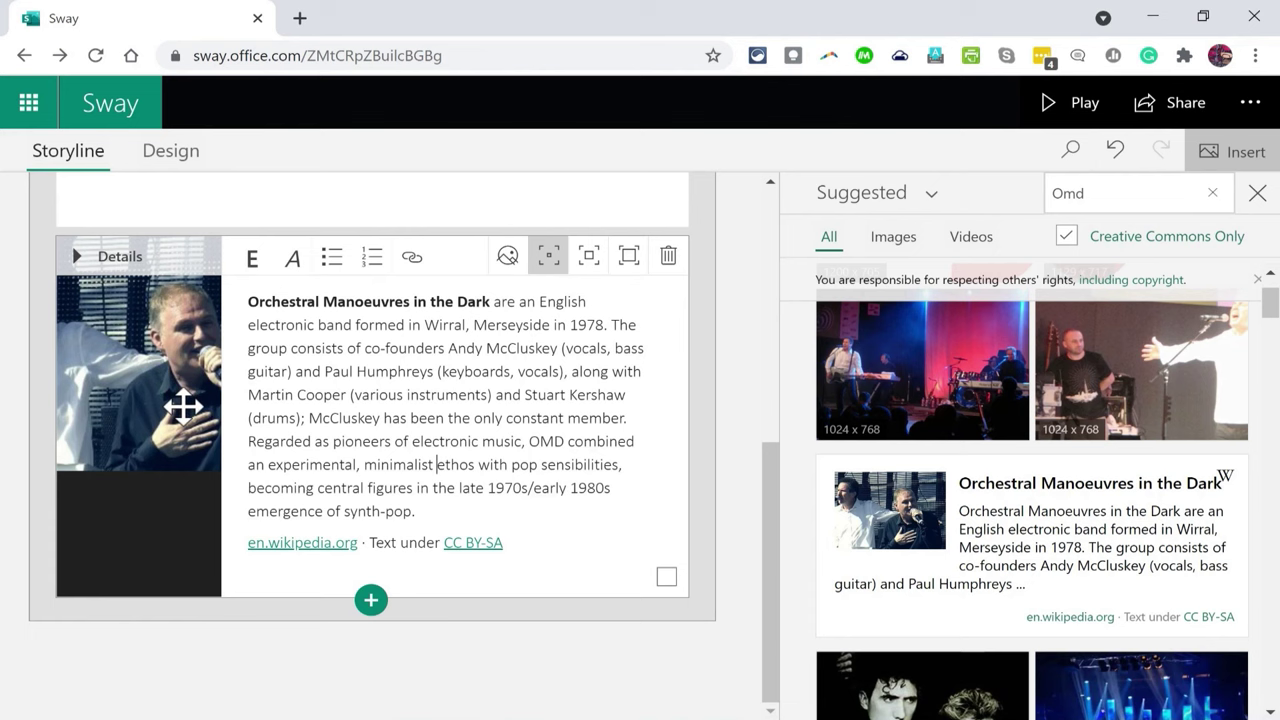
- Place the cursor in the empty text card and close the media search pane
scroll(500, 430, up, 5)
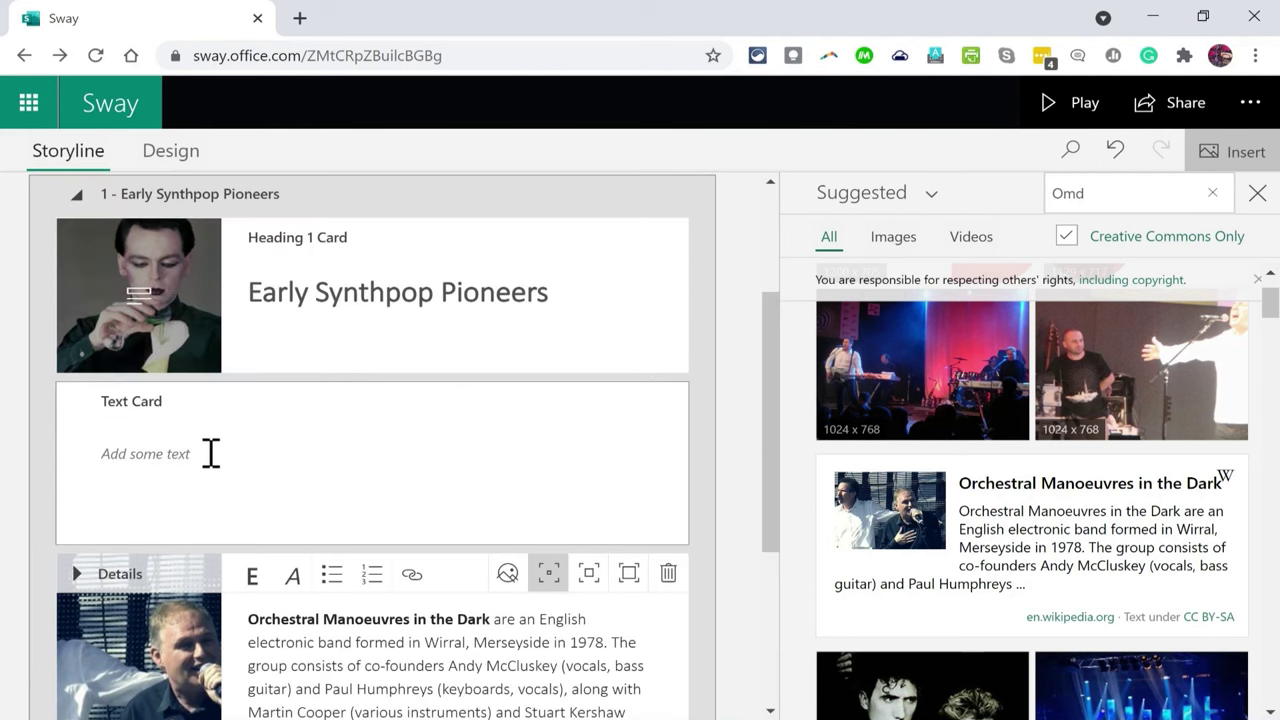
click(210, 453)
click(1257, 193)
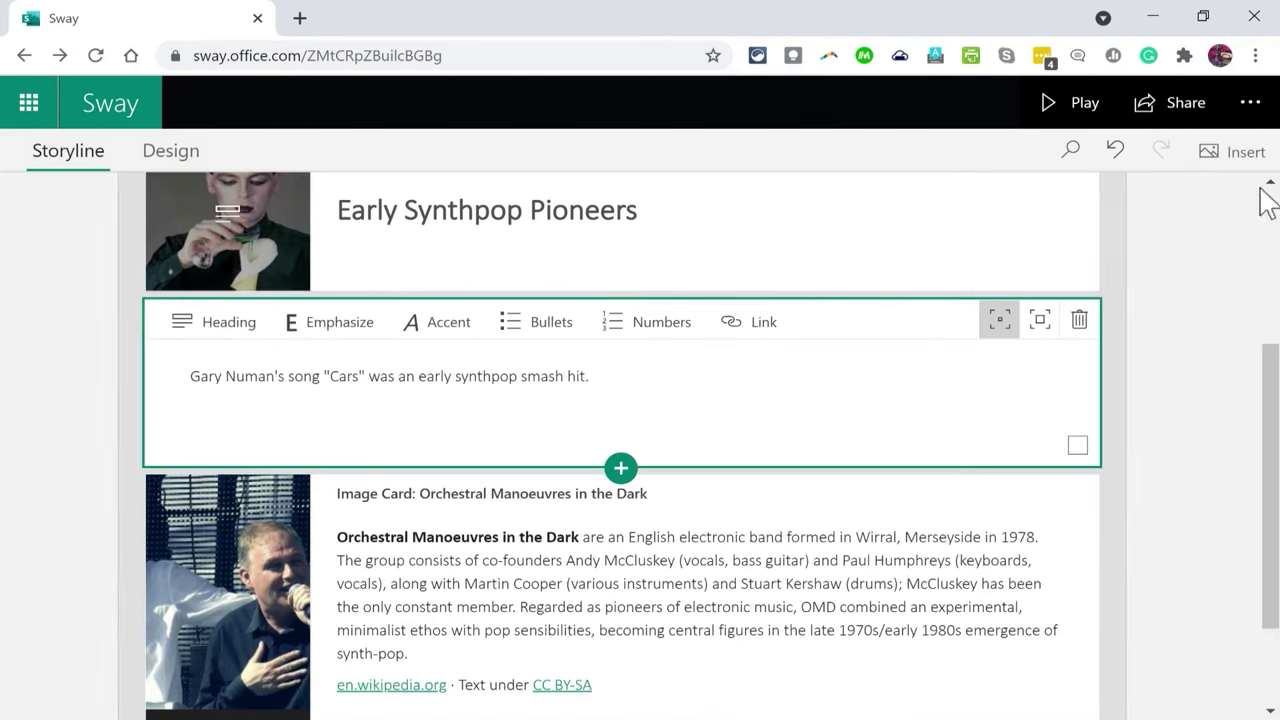
scroll(770, 440, down, 3)
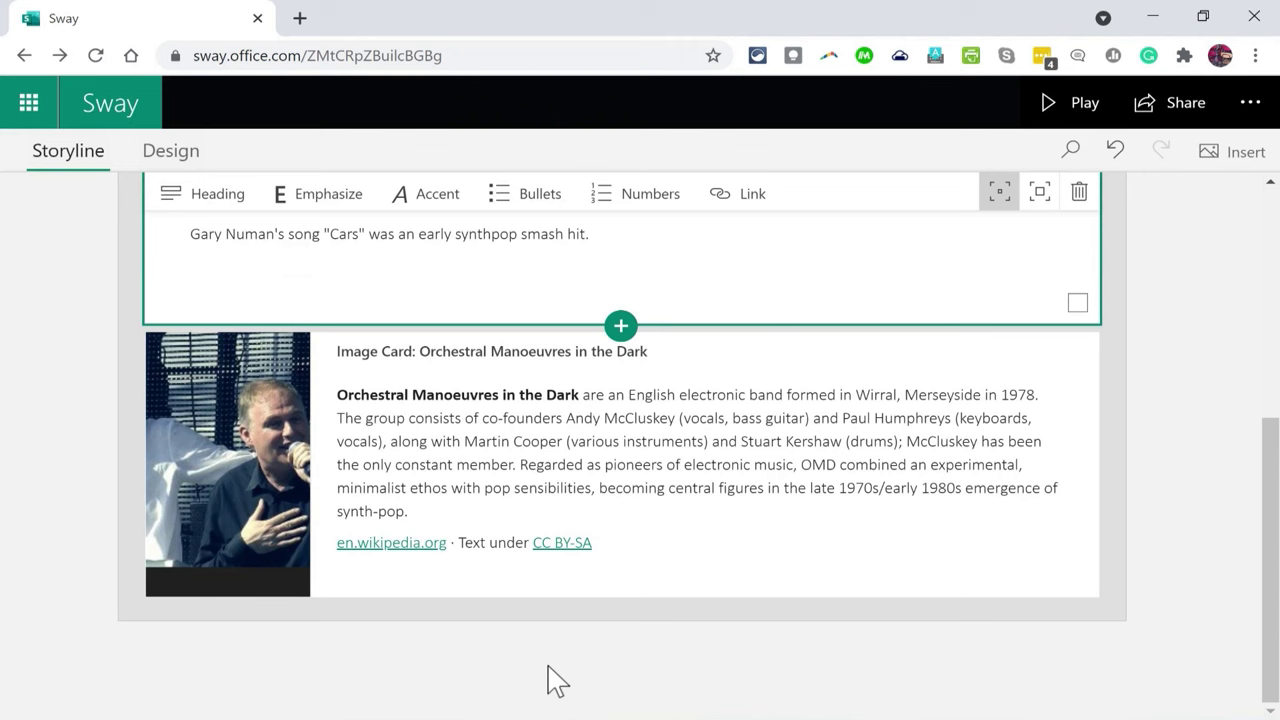
- Switch the Insert pane's media source to YouTube videos
click(1230, 152)
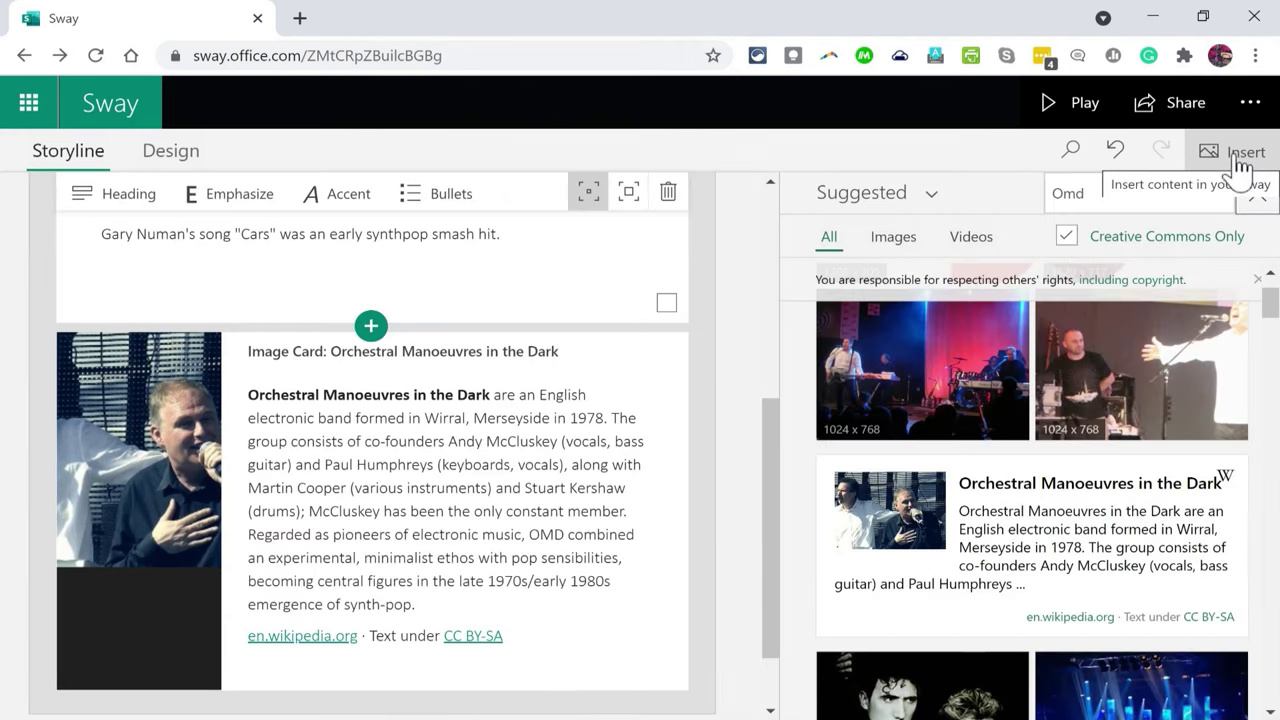
click(940, 198)
click(925, 204)
click(926, 205)
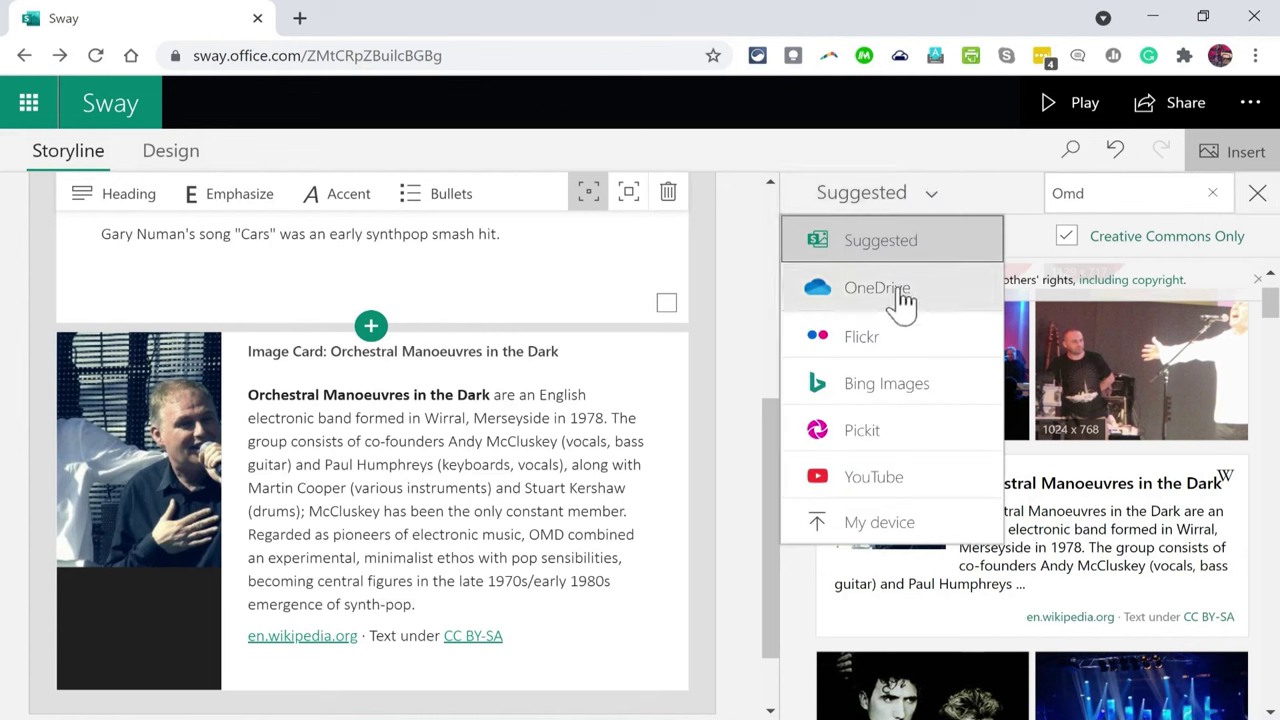
click(904, 298)
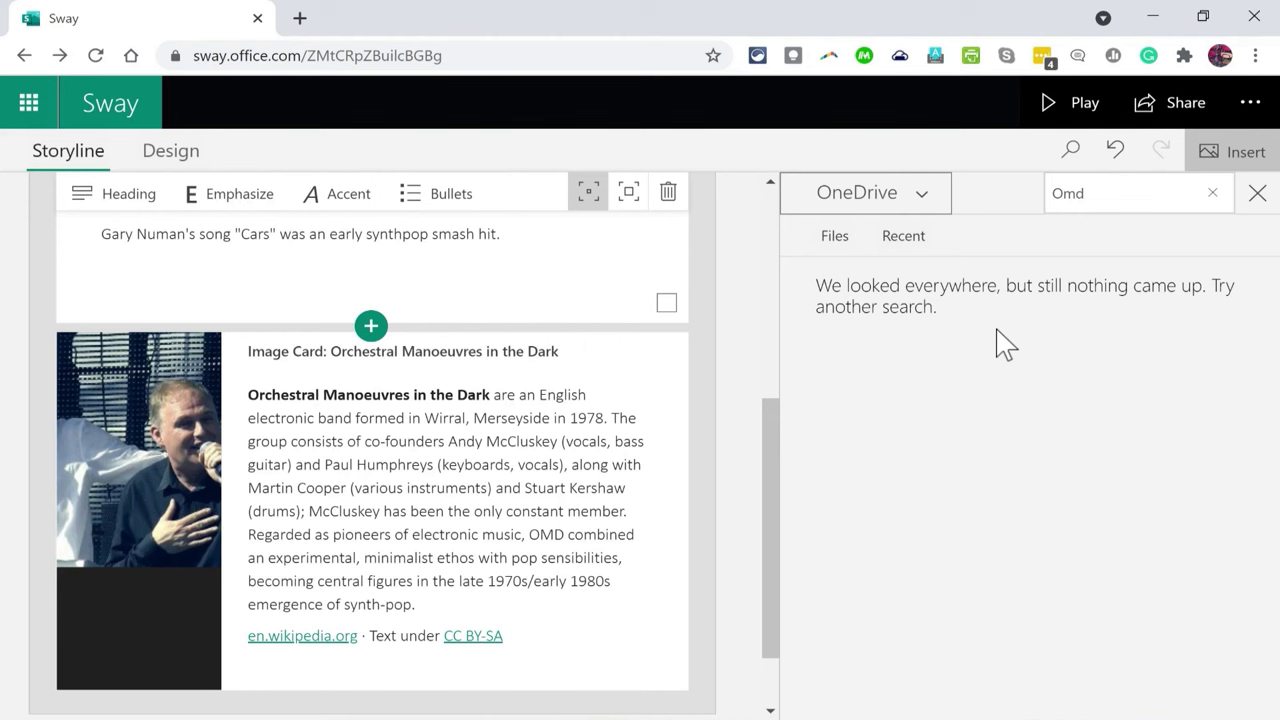
click(900, 195)
click(914, 243)
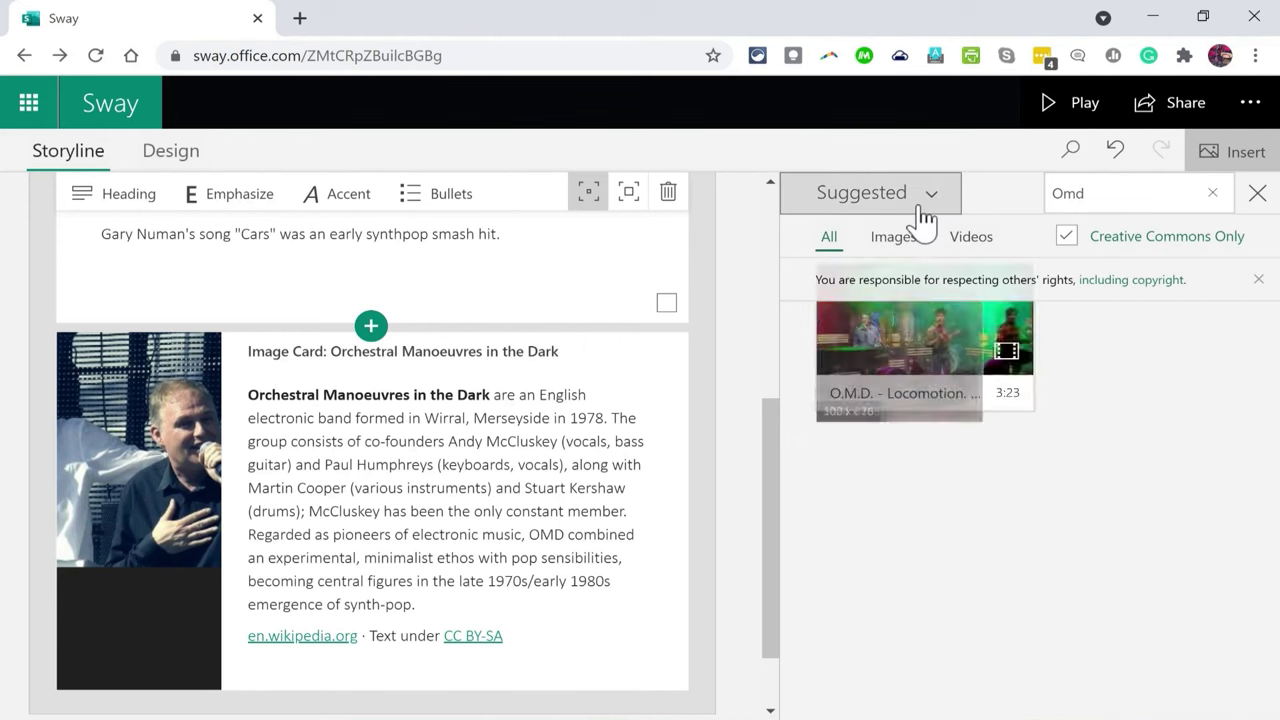
click(922, 206)
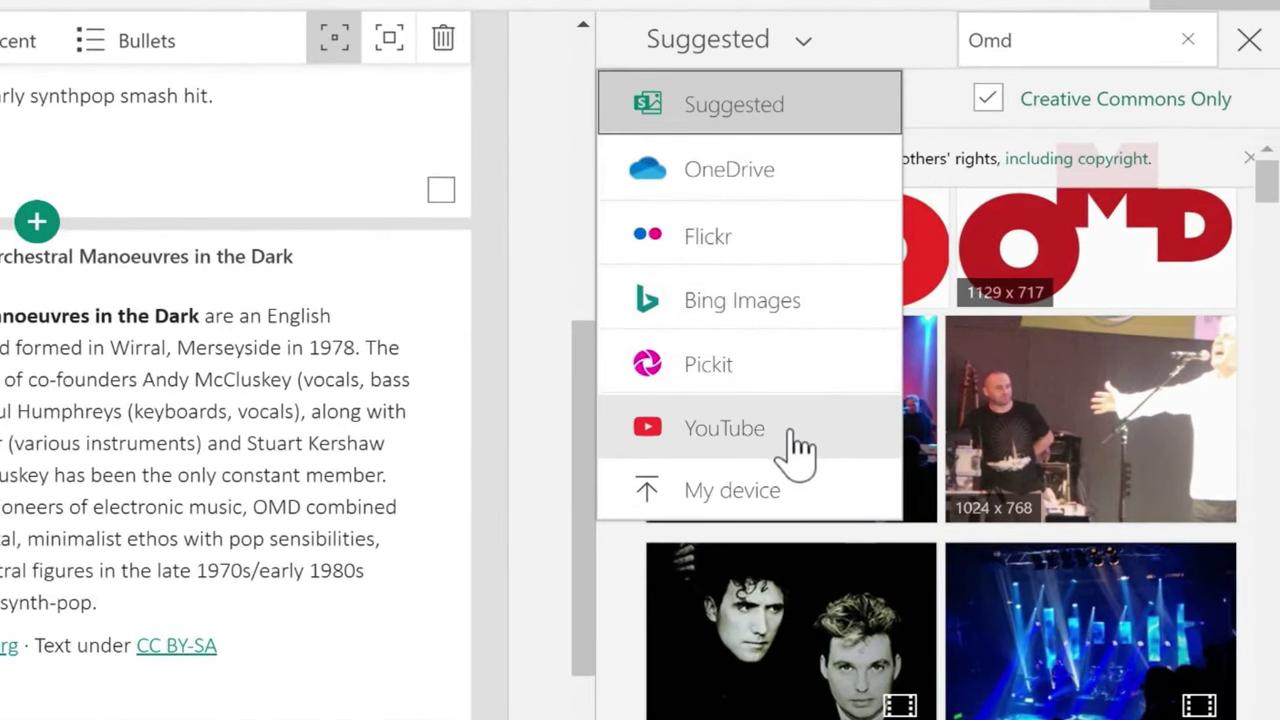
click(790, 432)
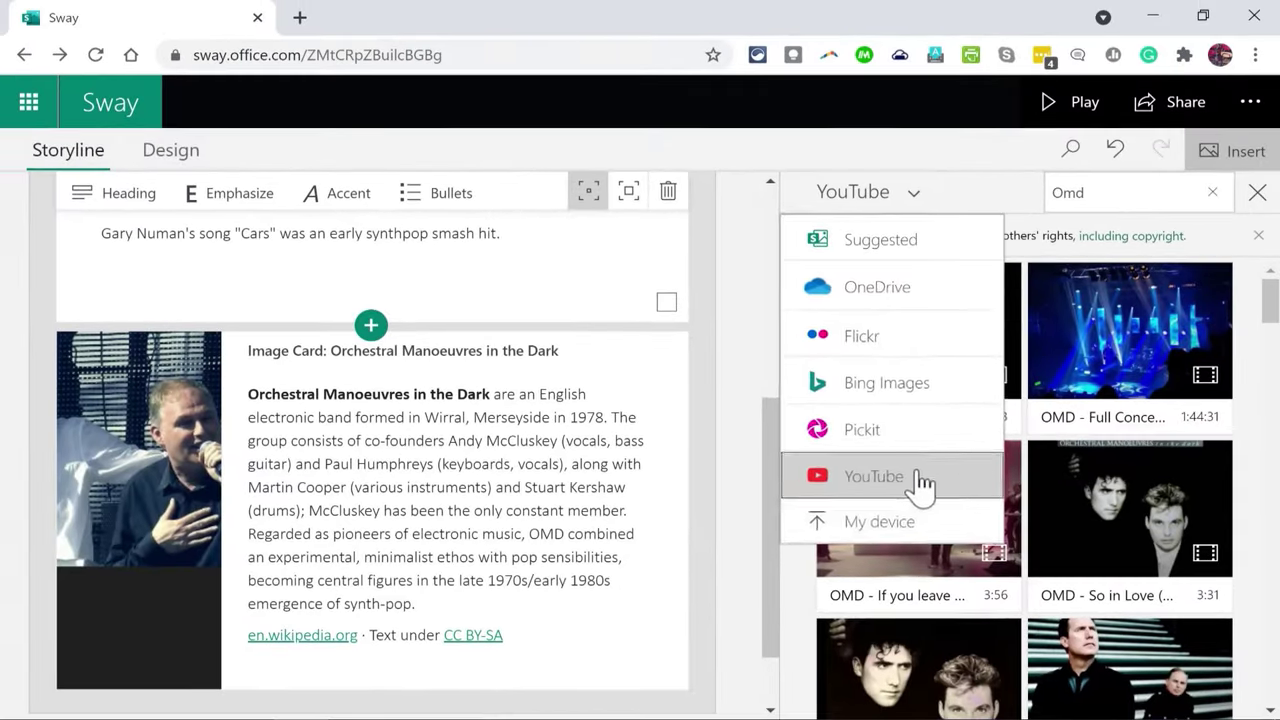
- Add the Synthpop Reviews Episode 2 video as a card in the story
click(921, 484)
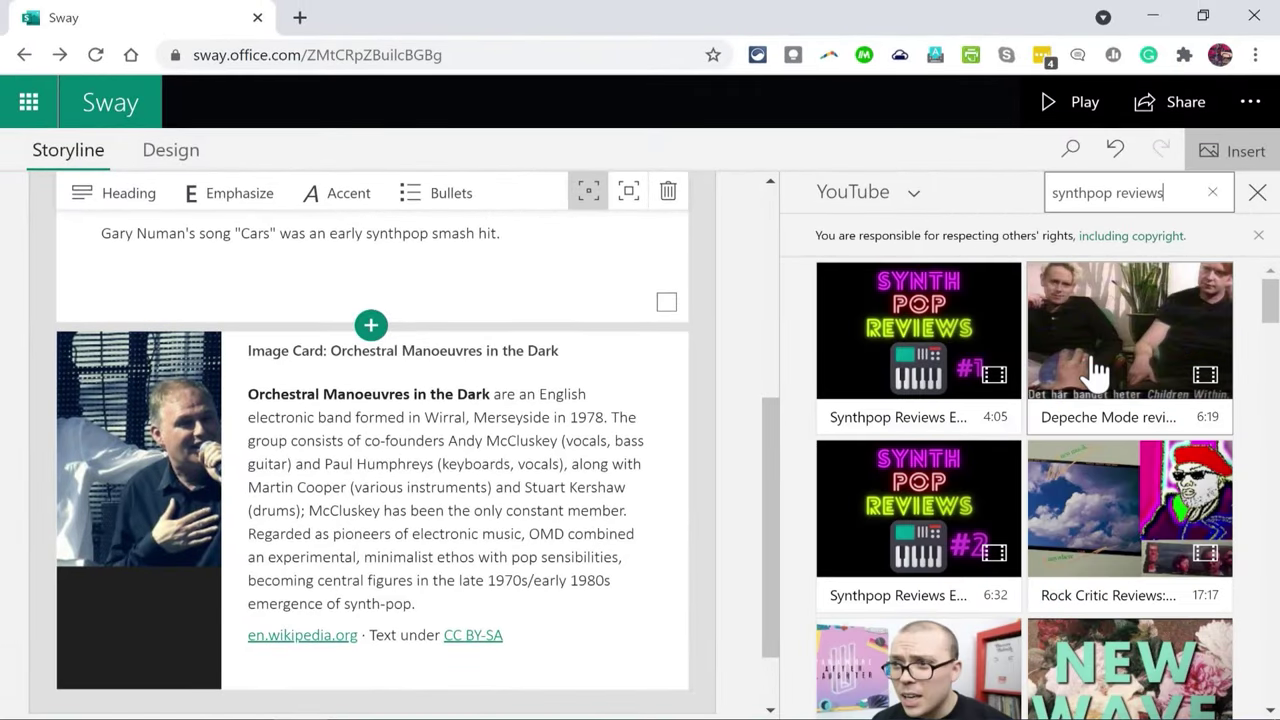
click(890, 515)
click(1198, 200)
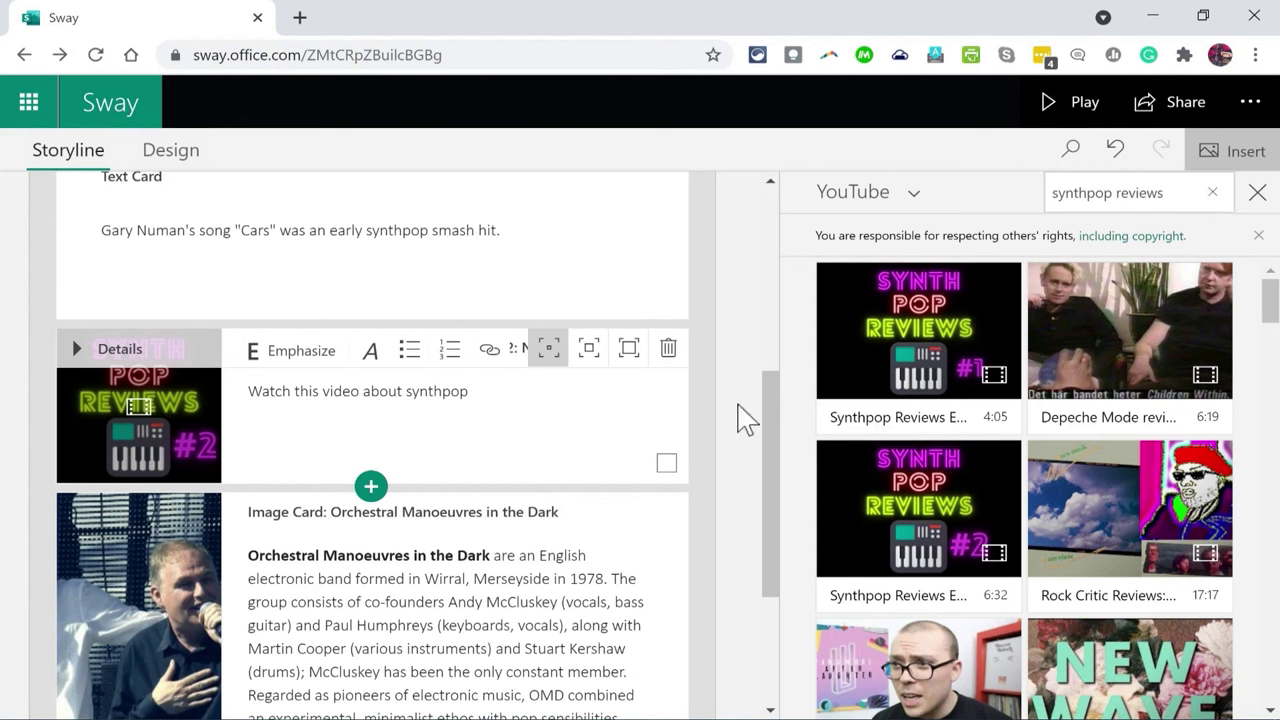
click(913, 192)
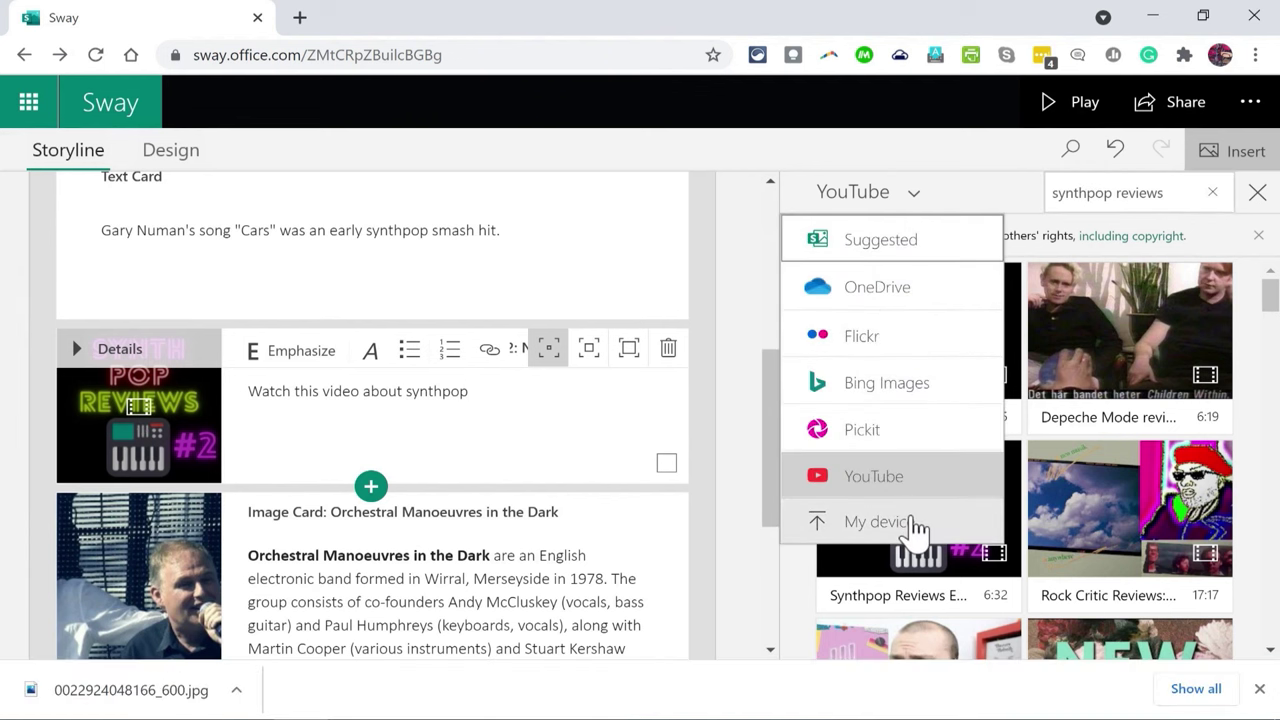
- Upload the Forever Young album-cover jpg from Downloads and italicise Forever Young in its caption
click(918, 200)
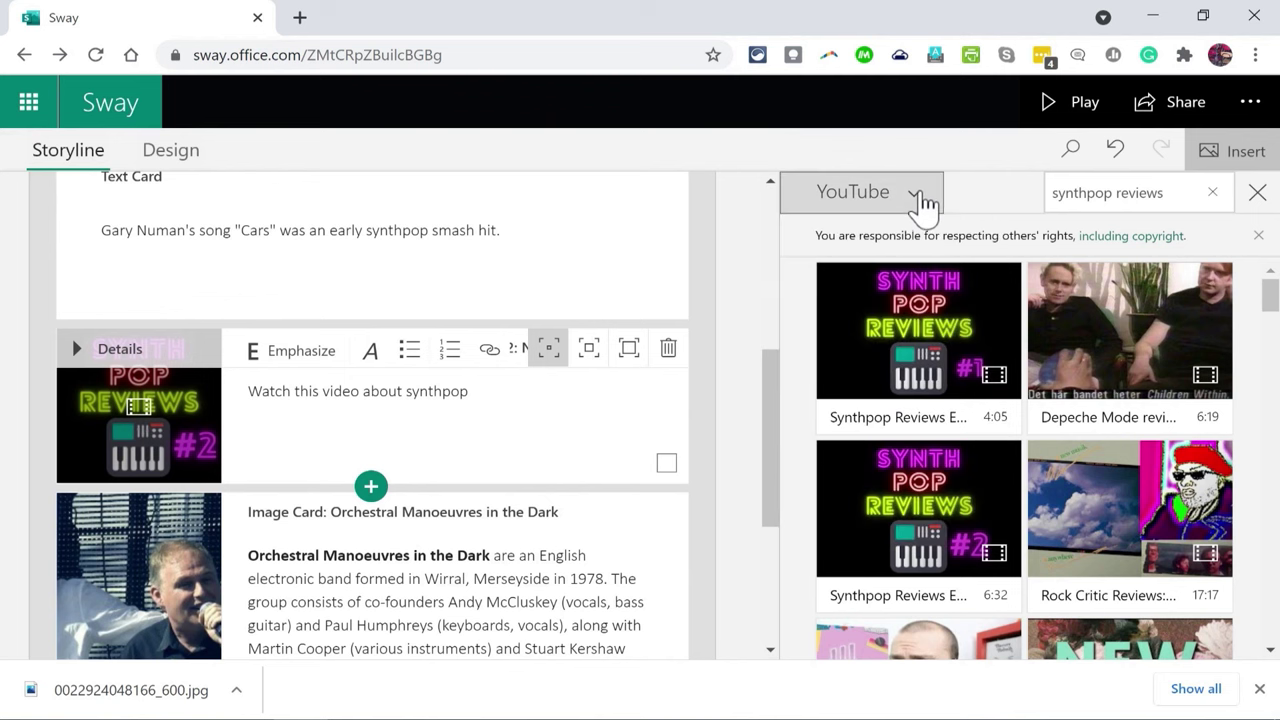
click(920, 198)
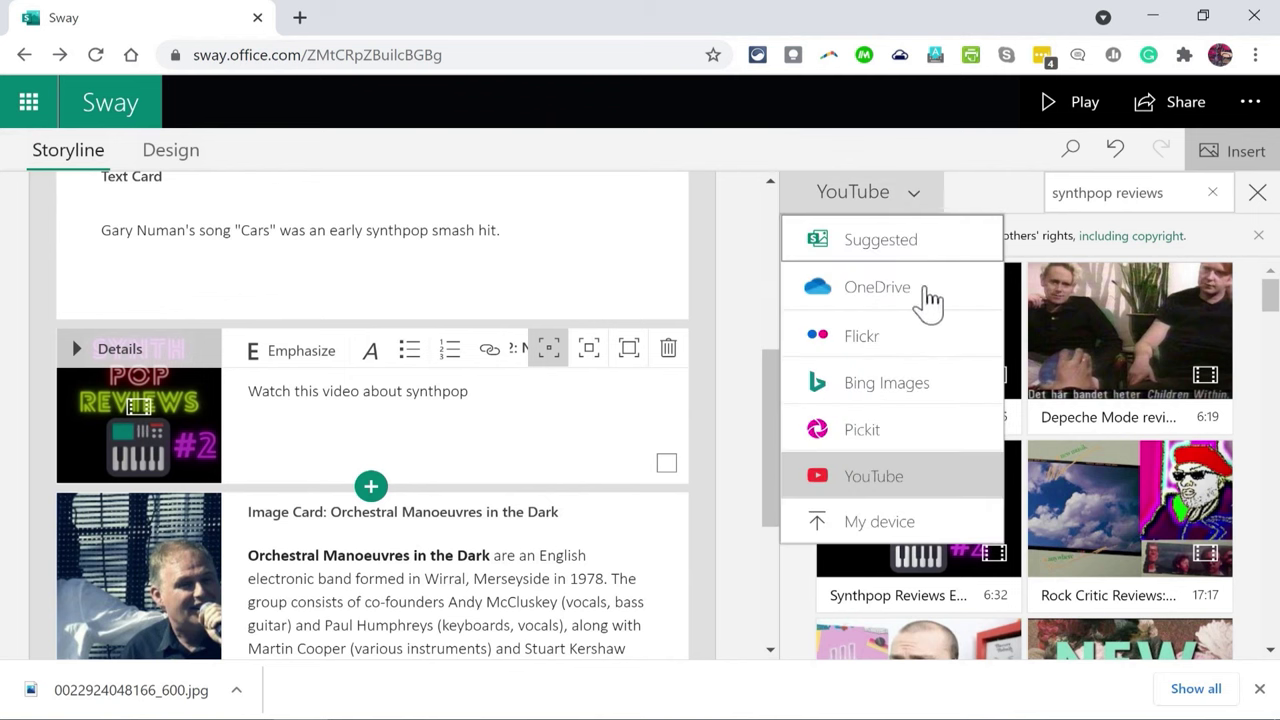
click(920, 520)
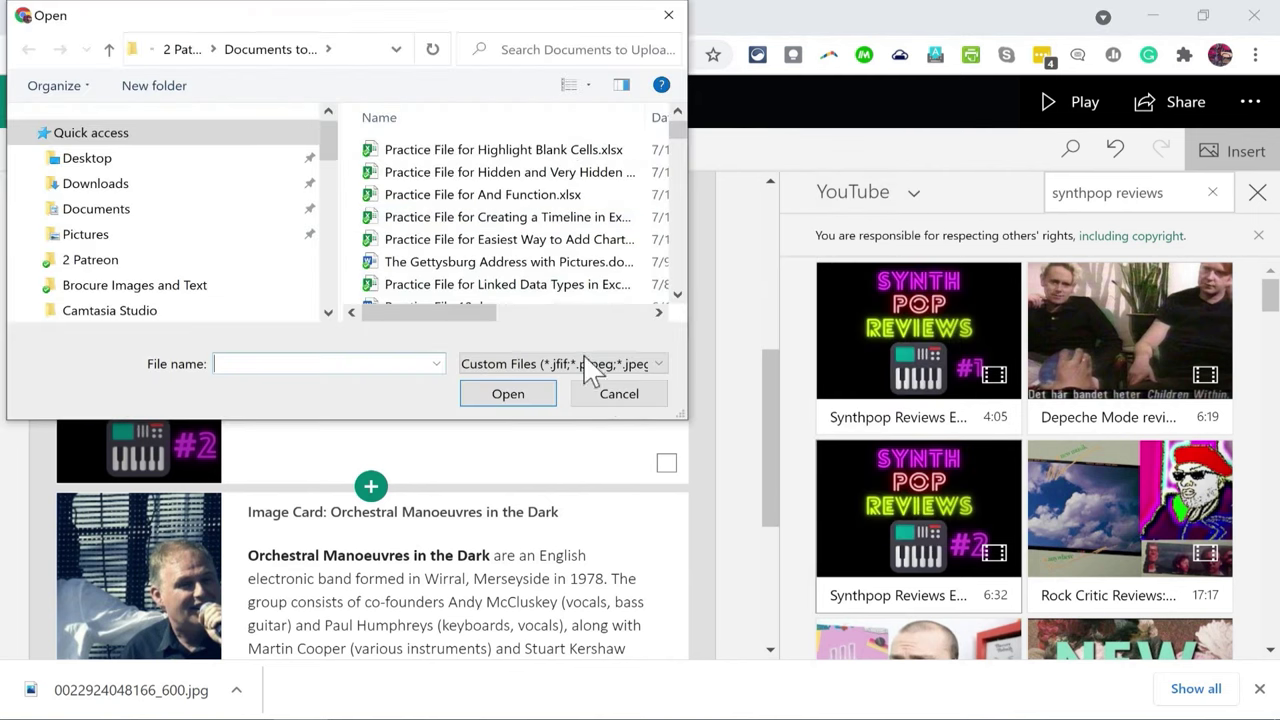
drag(684, 415, 695, 449)
click(505, 288)
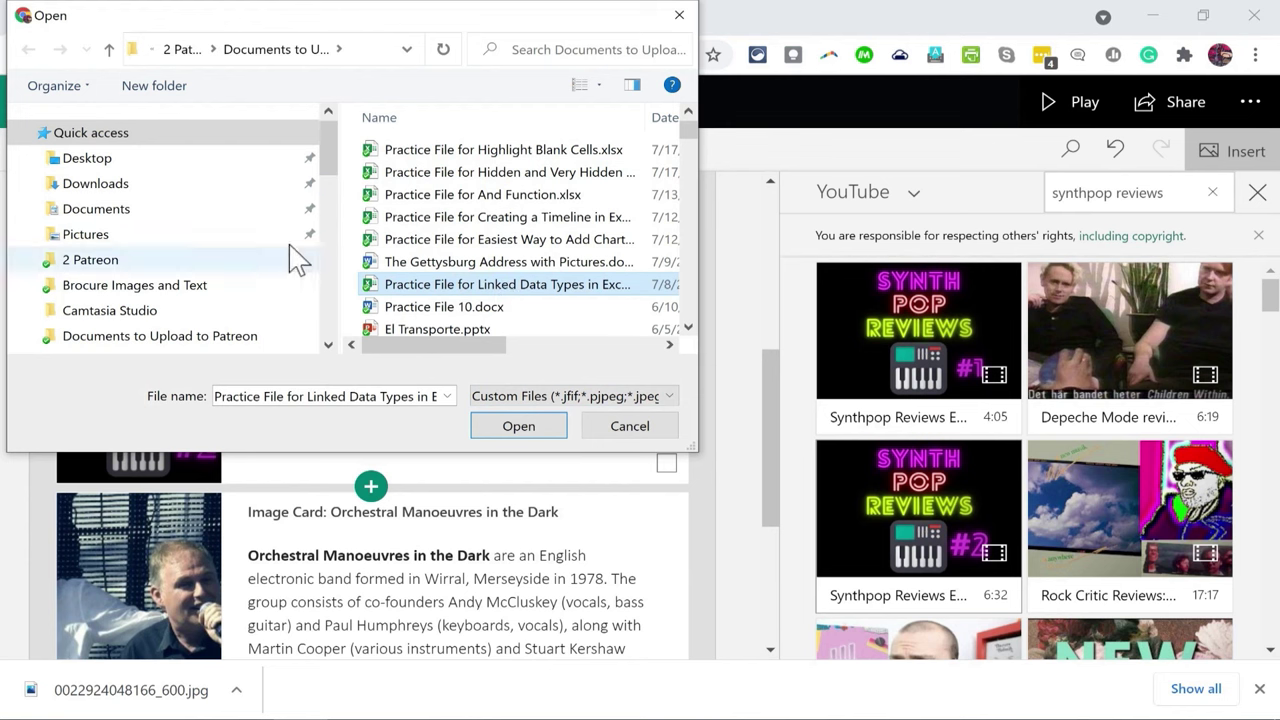
click(118, 185)
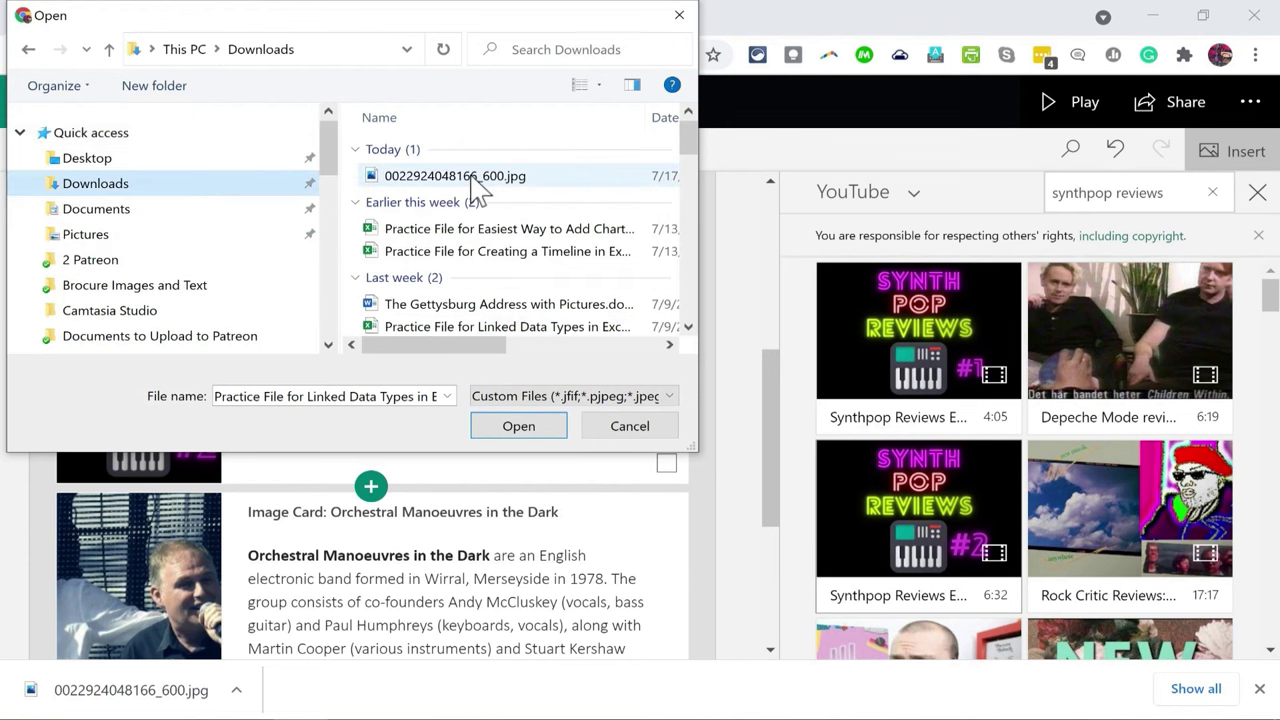
double_click(474, 180)
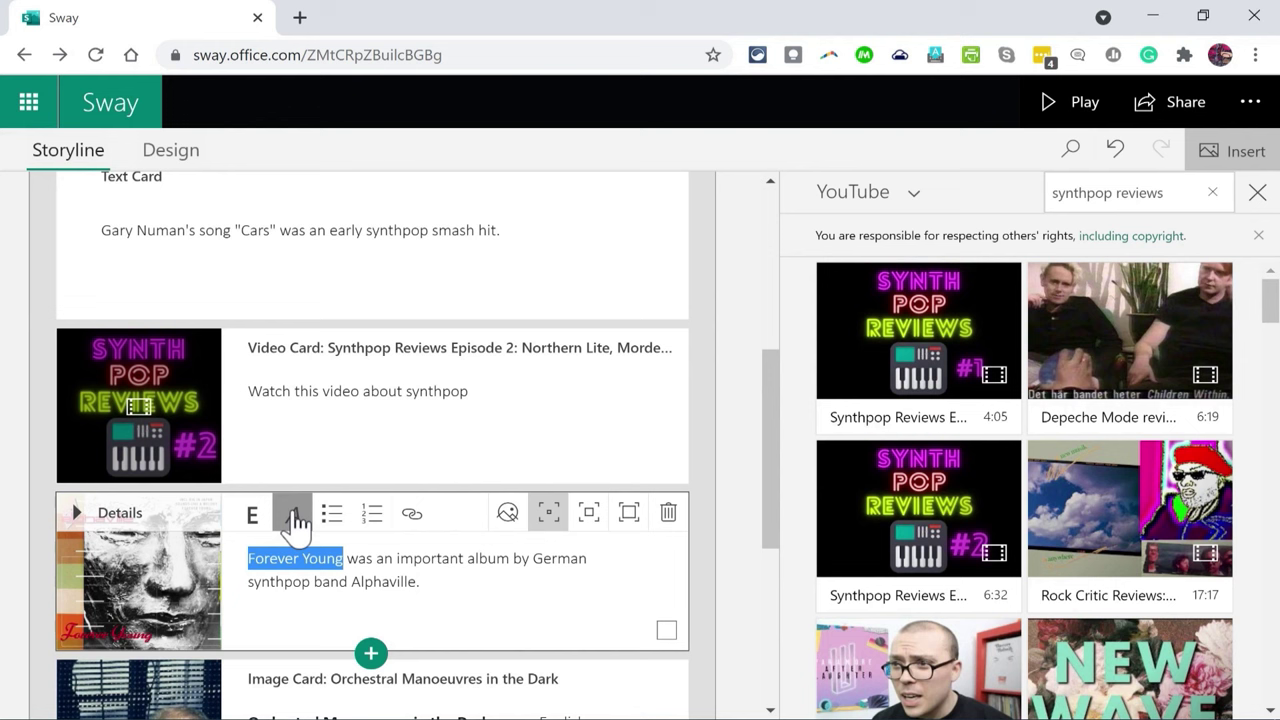
click(293, 515)
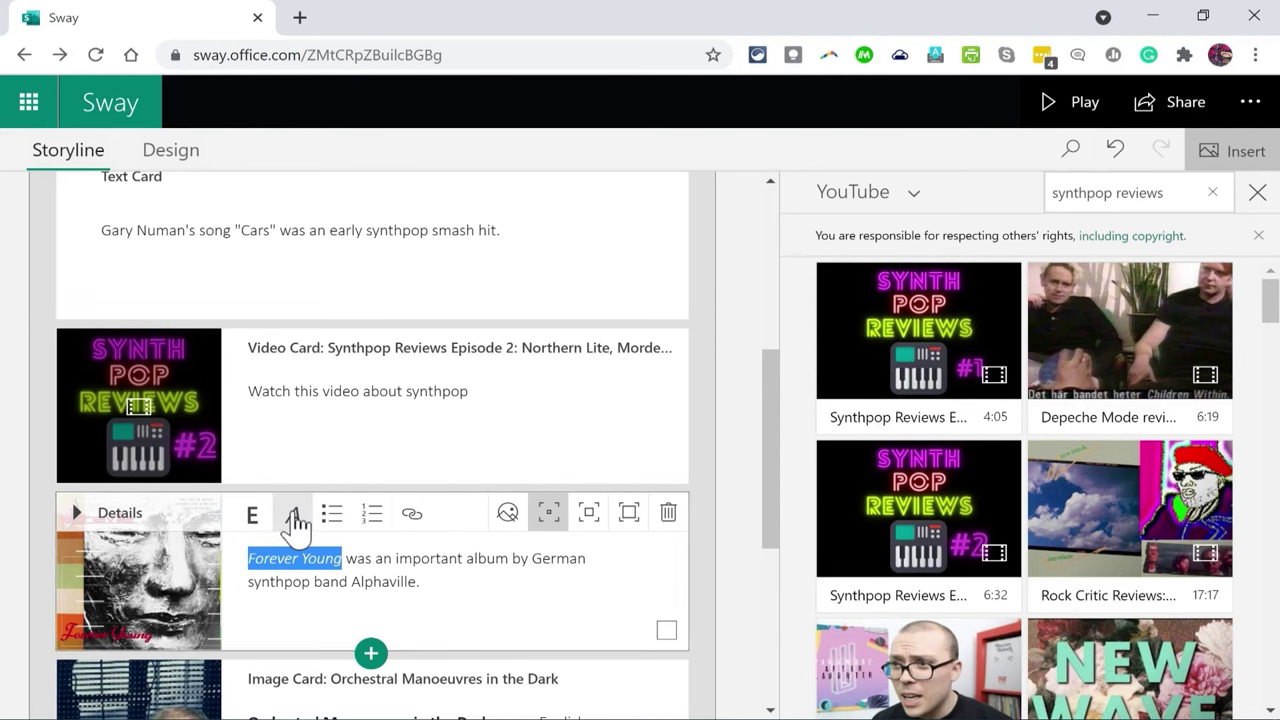
click(1257, 194)
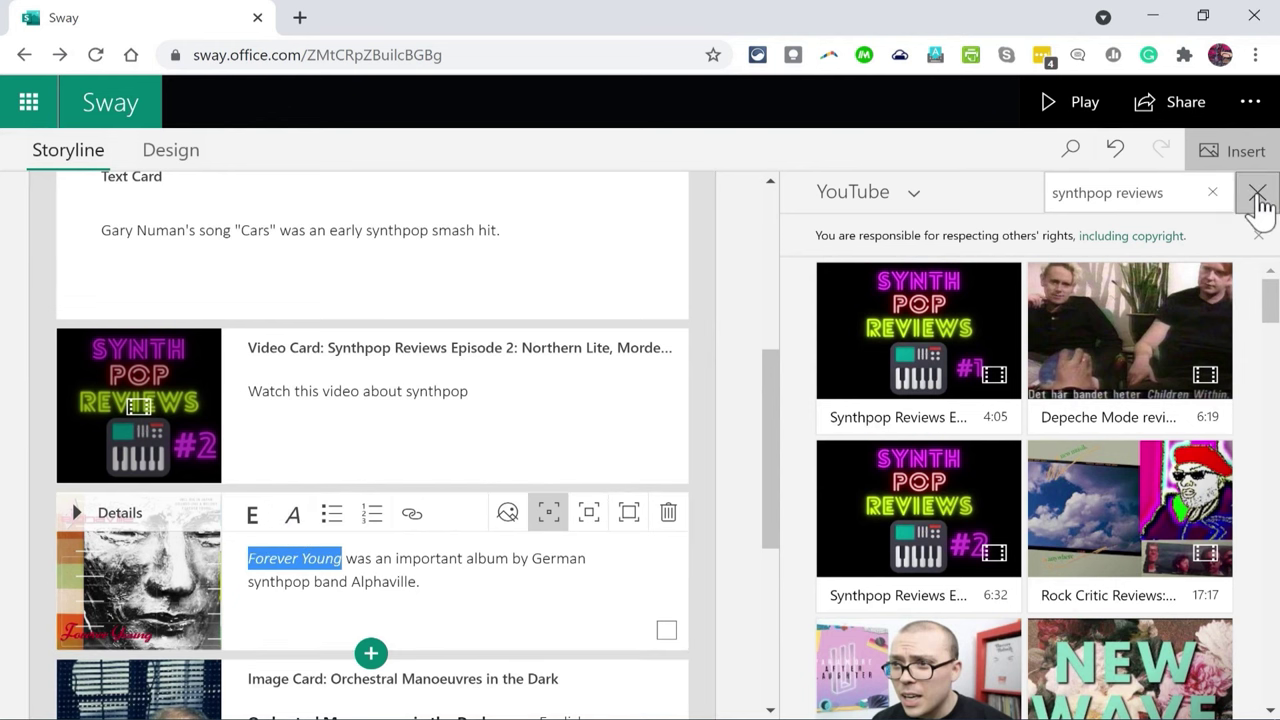
- Switch to the Design preview and scroll through the story's cards
click(170, 152)
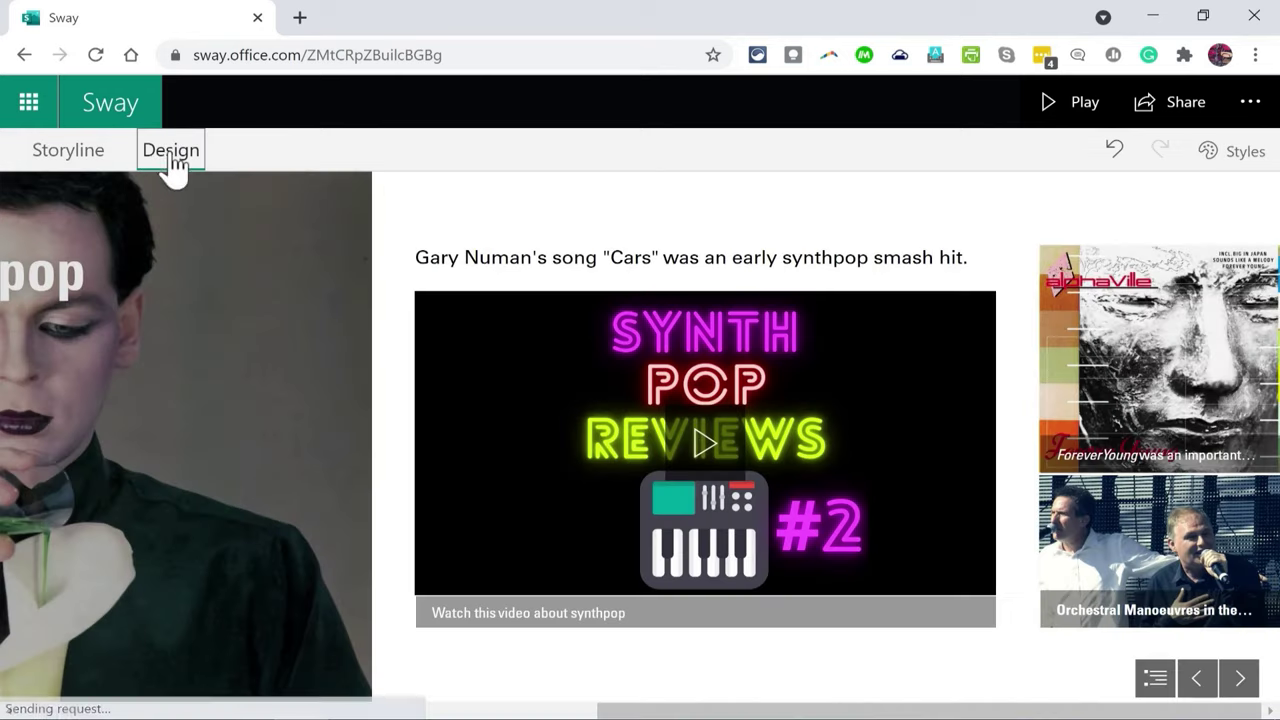
scroll(380, 448, up, 5)
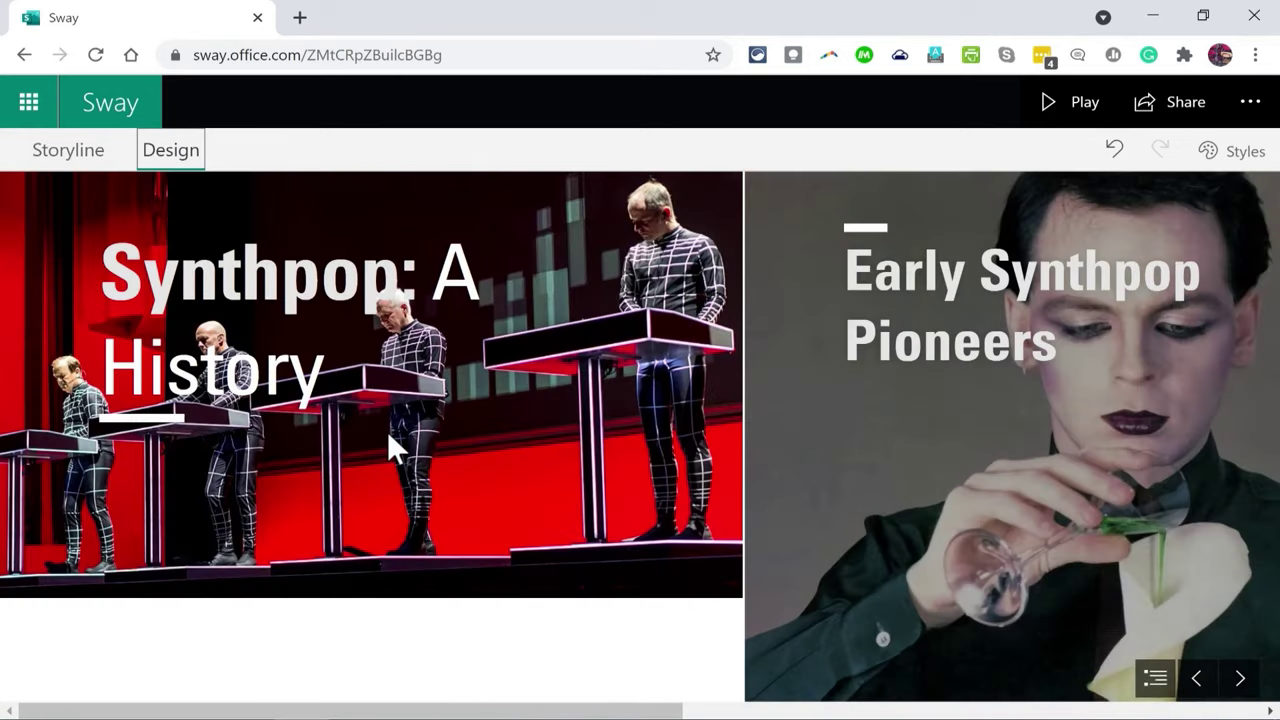
click(1237, 565)
scroll(509, 432, right, 5)
scroll(512, 430, left, 5)
scroll(522, 415, right, 5)
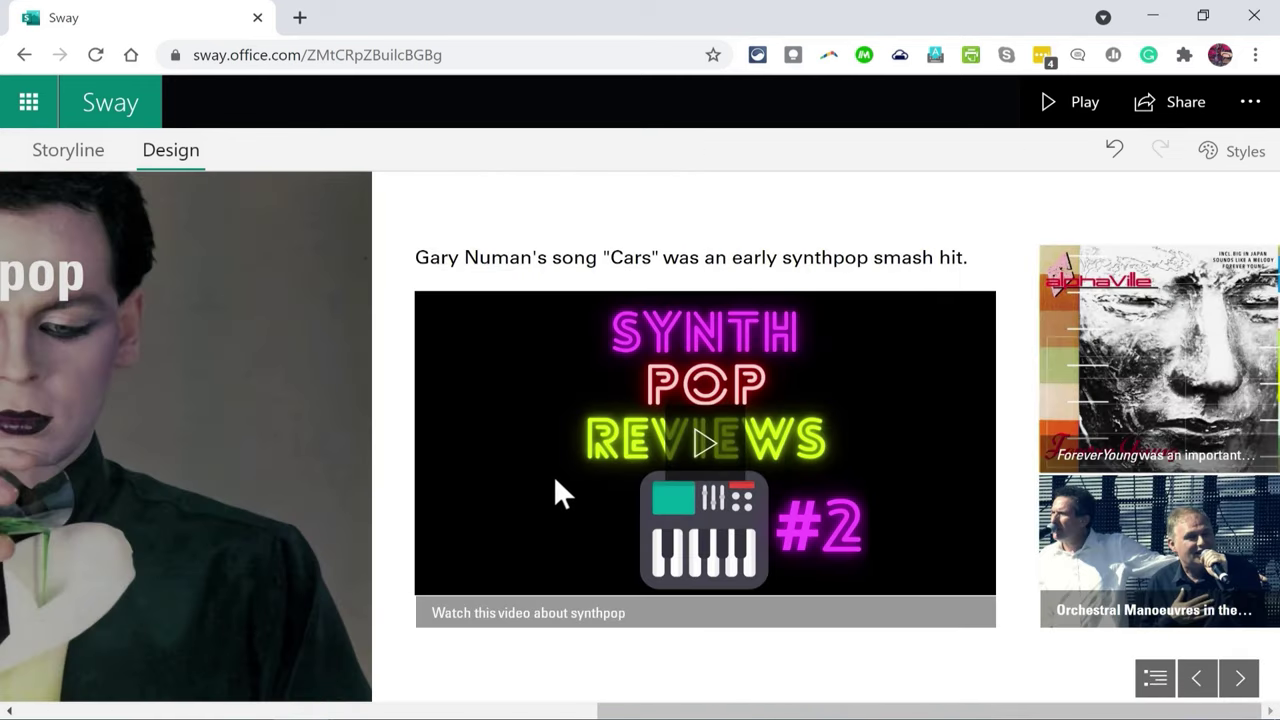
scroll(561, 504, left, 5)
scroll(564, 515, right, 5)
click(1240, 680)
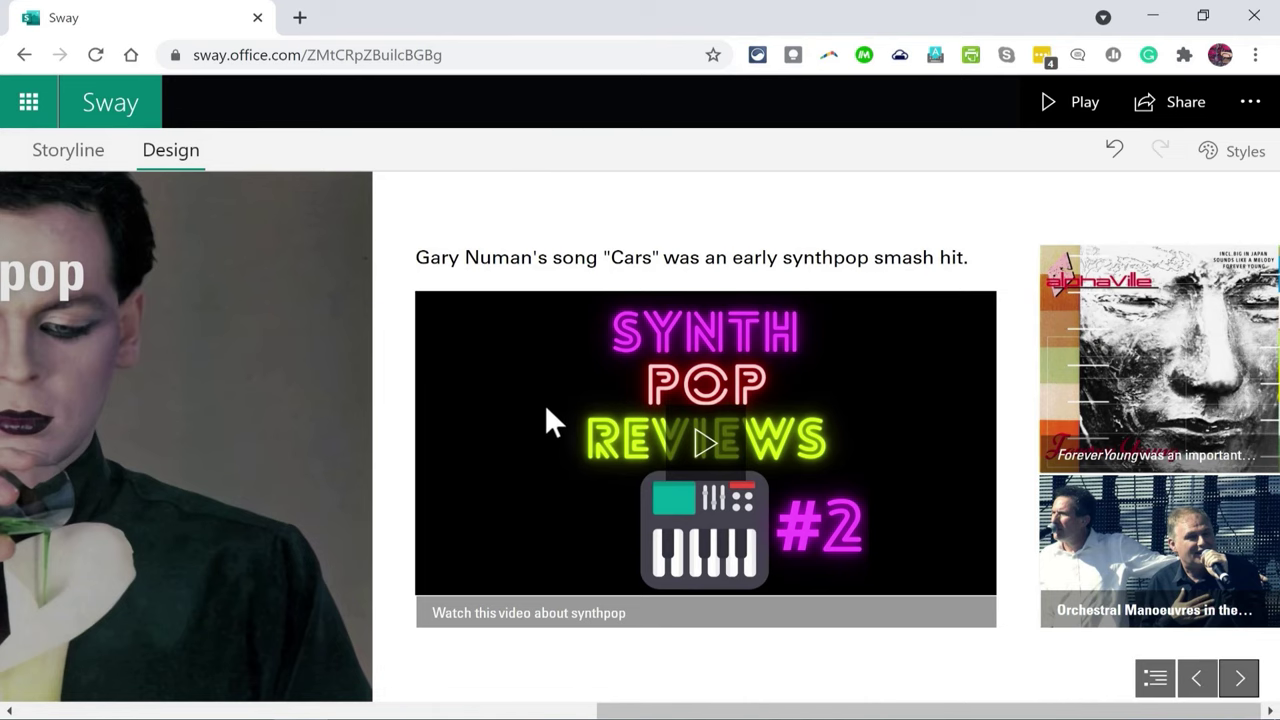
- Play the Synthpop Reviews video in the preview, then pause it
click(705, 450)
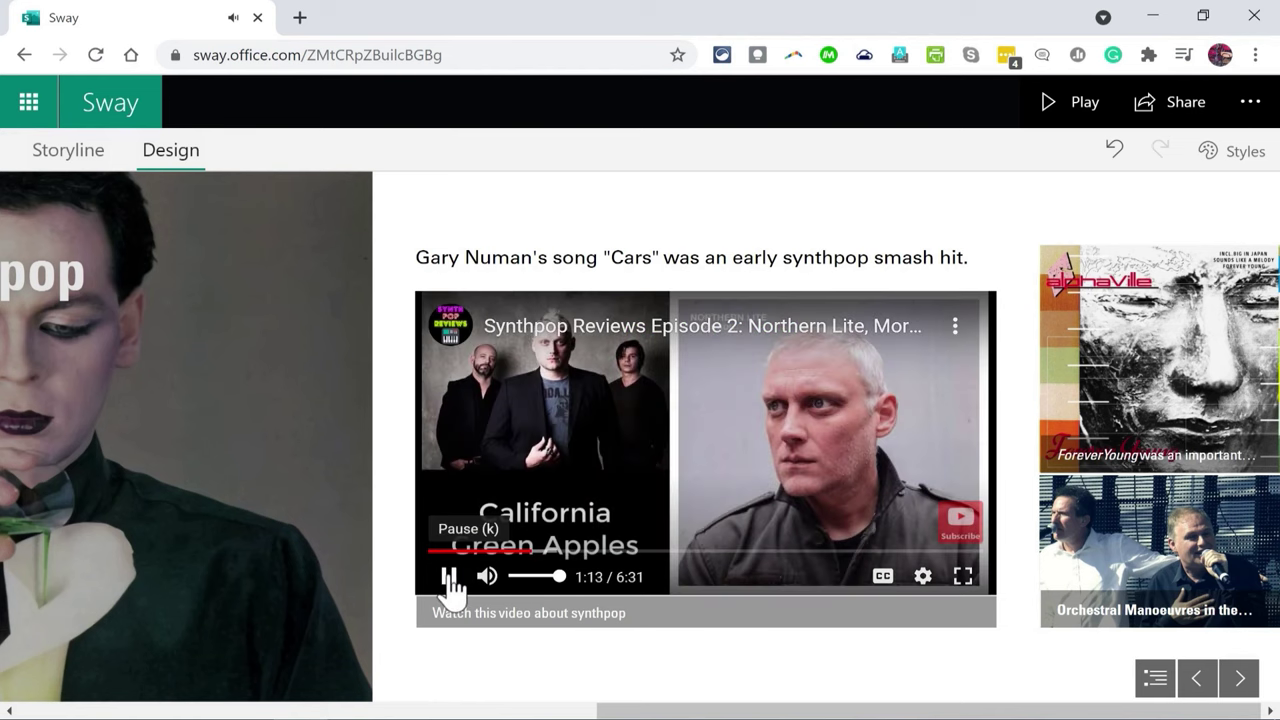
click(450, 578)
click(1196, 680)
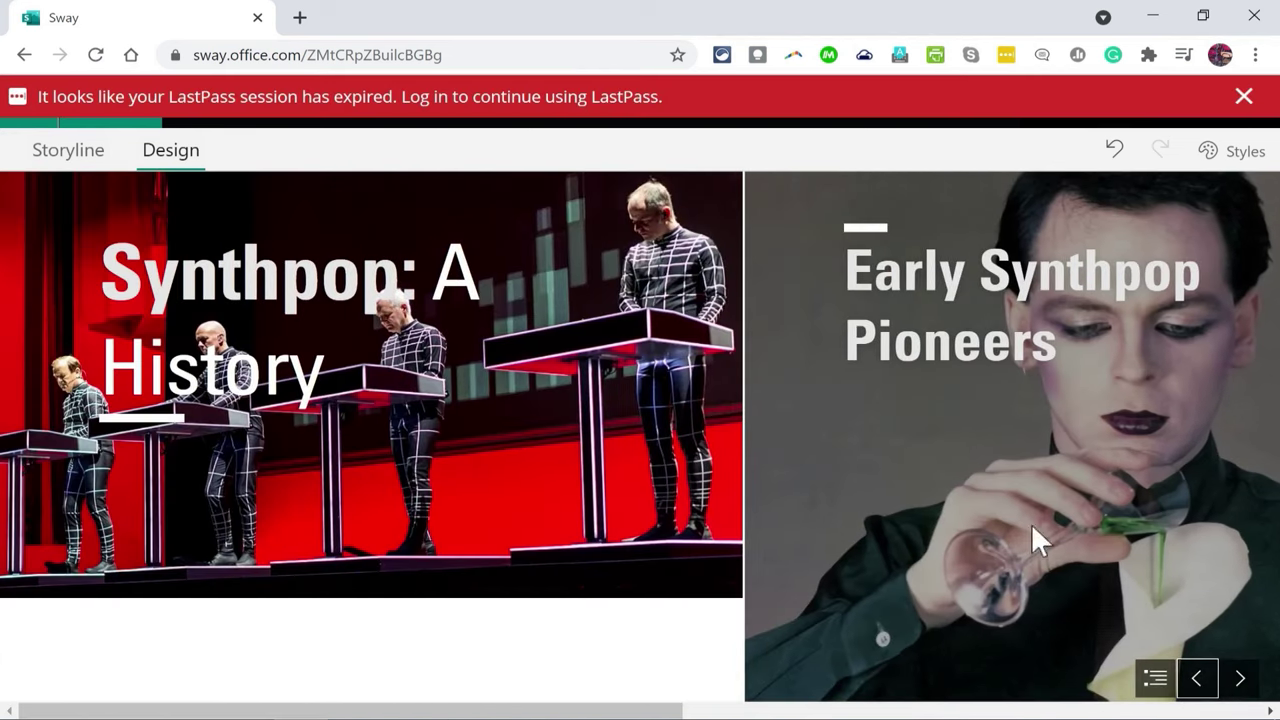
- Try the Vertical and Slides layouts in Styles, keeping Vertical
click(1236, 158)
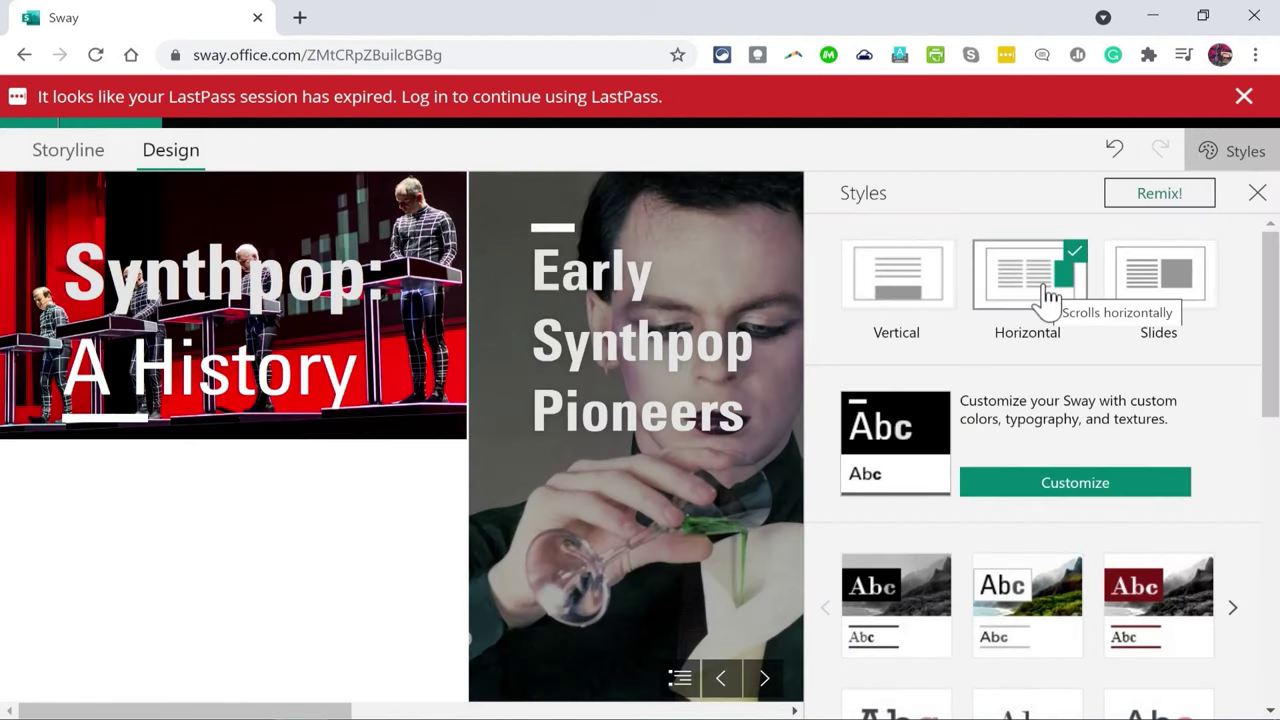
click(920, 300)
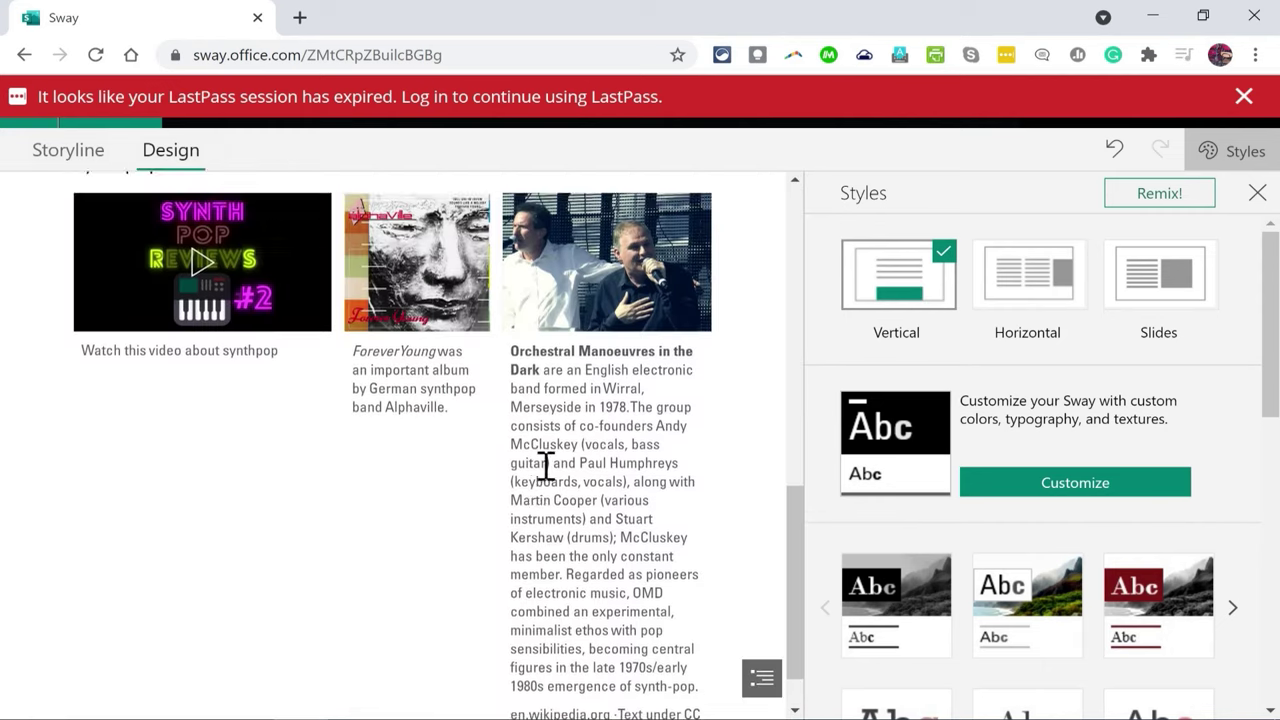
scroll(545, 465, down, 1)
scroll(537, 463, up, 10)
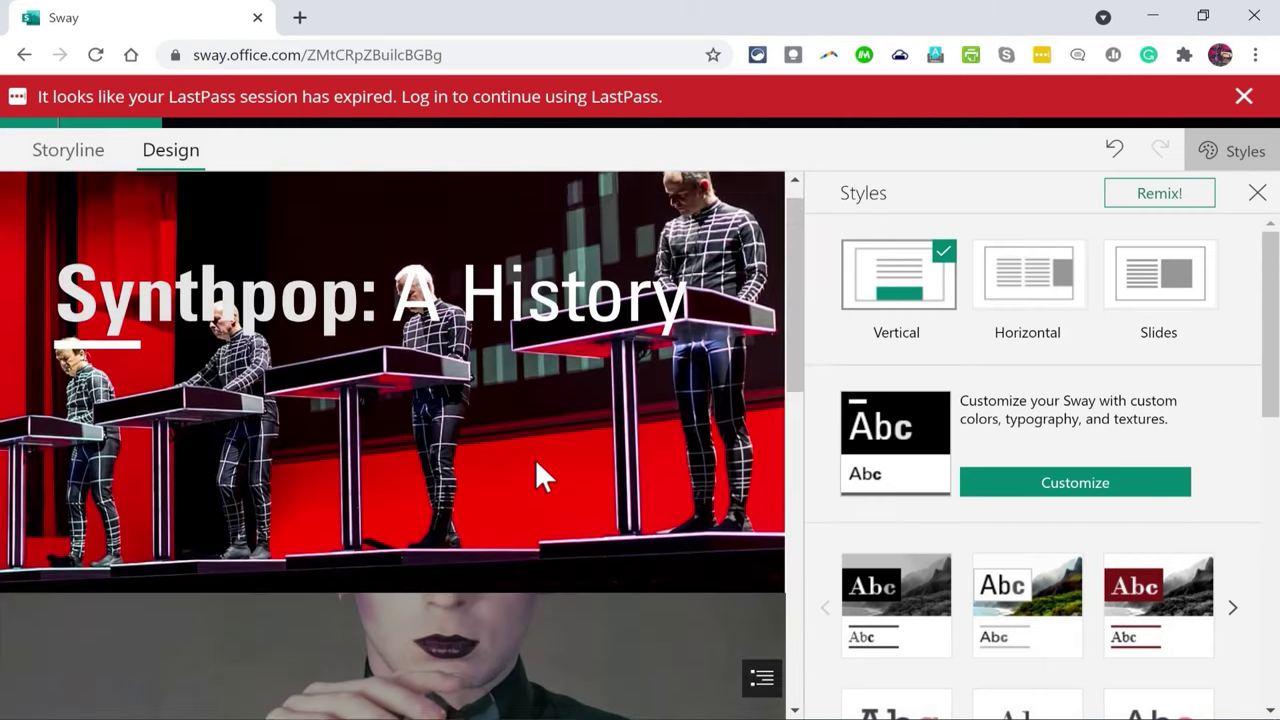
click(1160, 275)
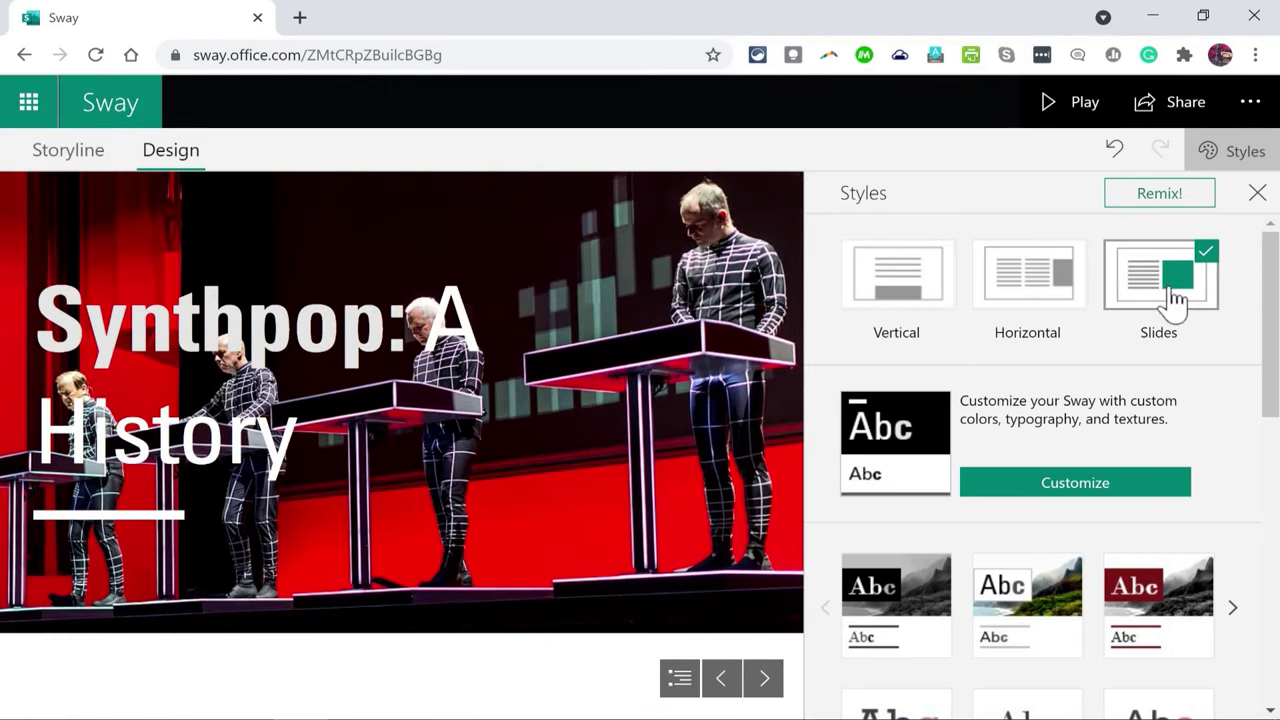
click(762, 675)
click(726, 684)
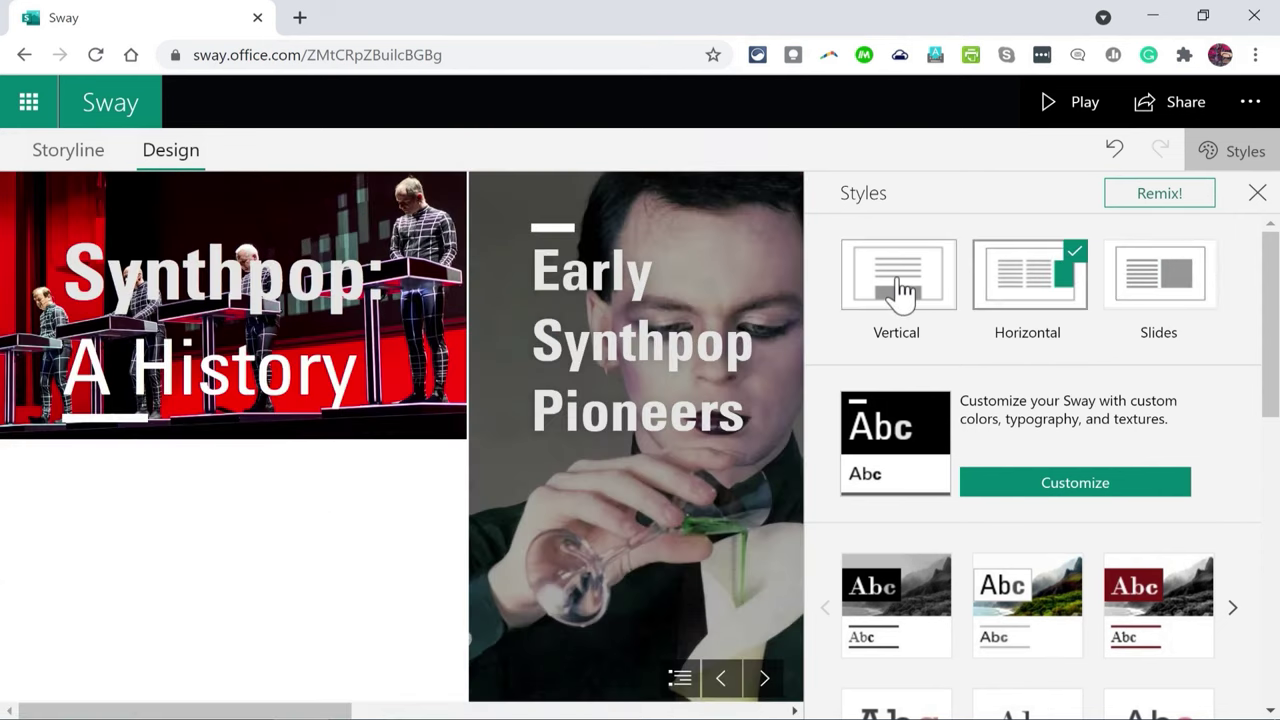
click(897, 289)
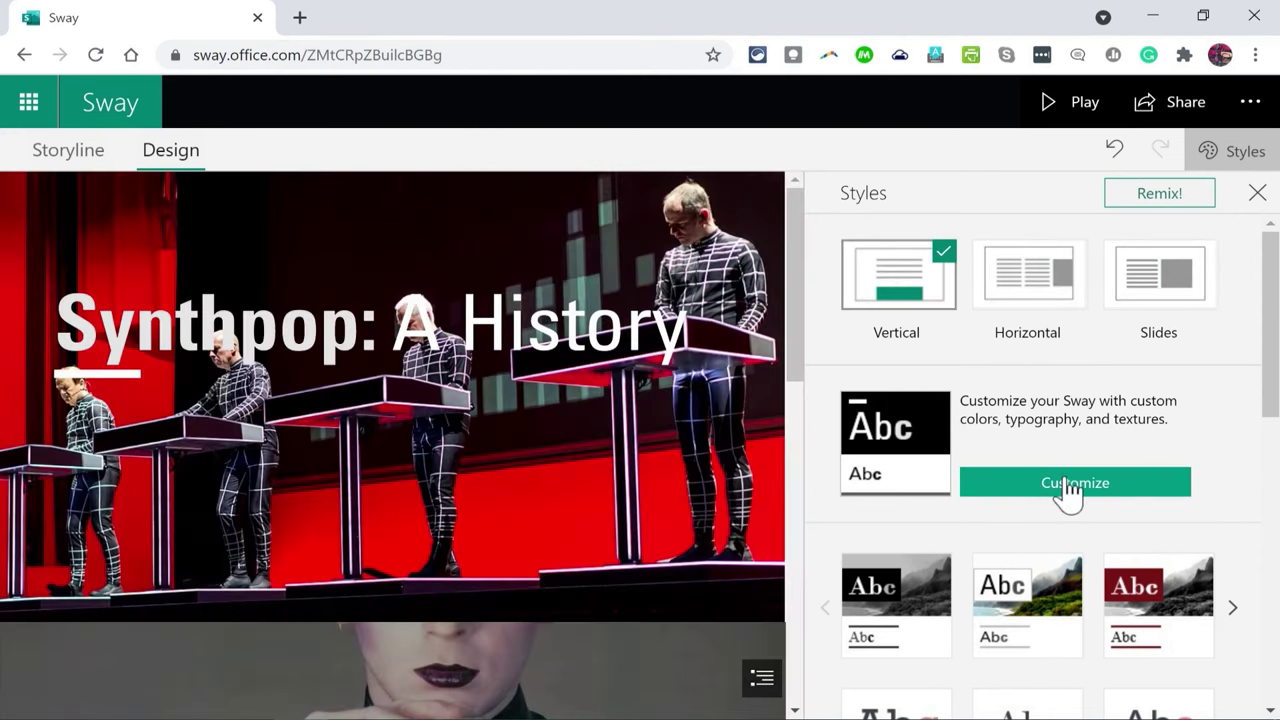
- Customize the style with the orange palette, Intense animation emphasis and one-step-larger text
click(1068, 487)
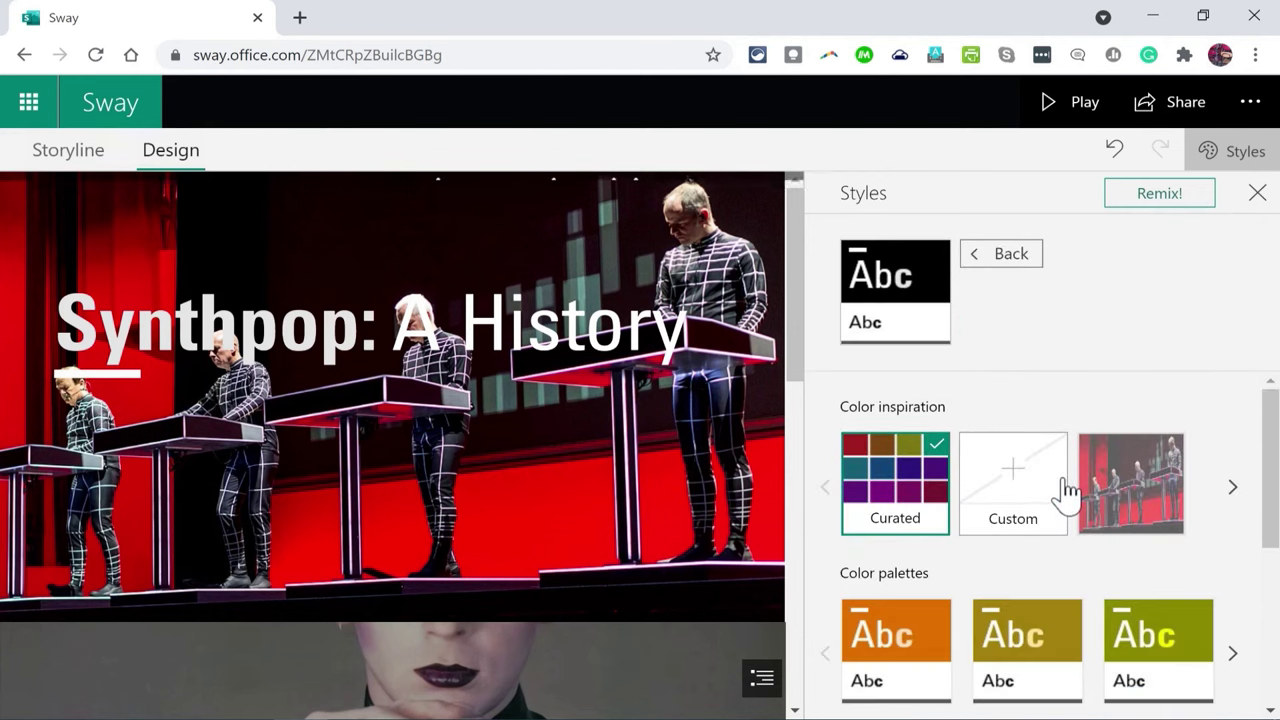
scroll(1064, 492, down, 4)
scroll(1068, 505, up, 3)
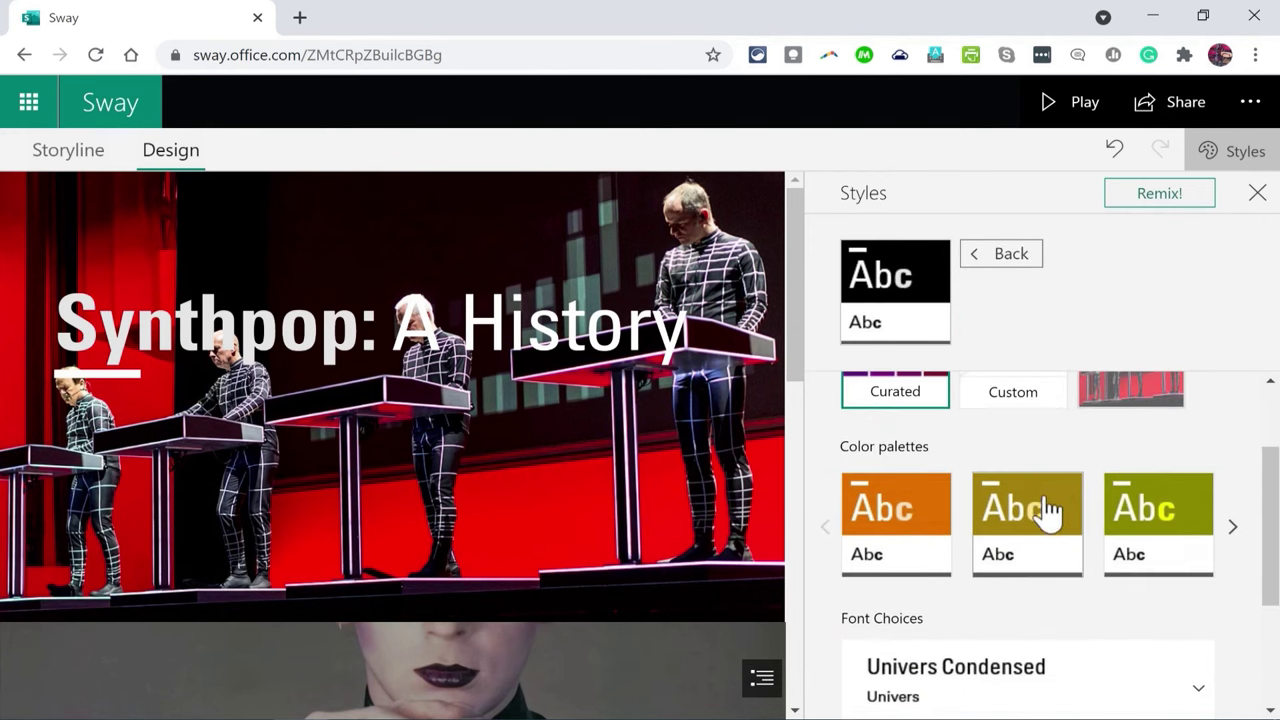
click(930, 520)
scroll(1015, 580, down, 2)
drag(1014, 576, 1184, 578)
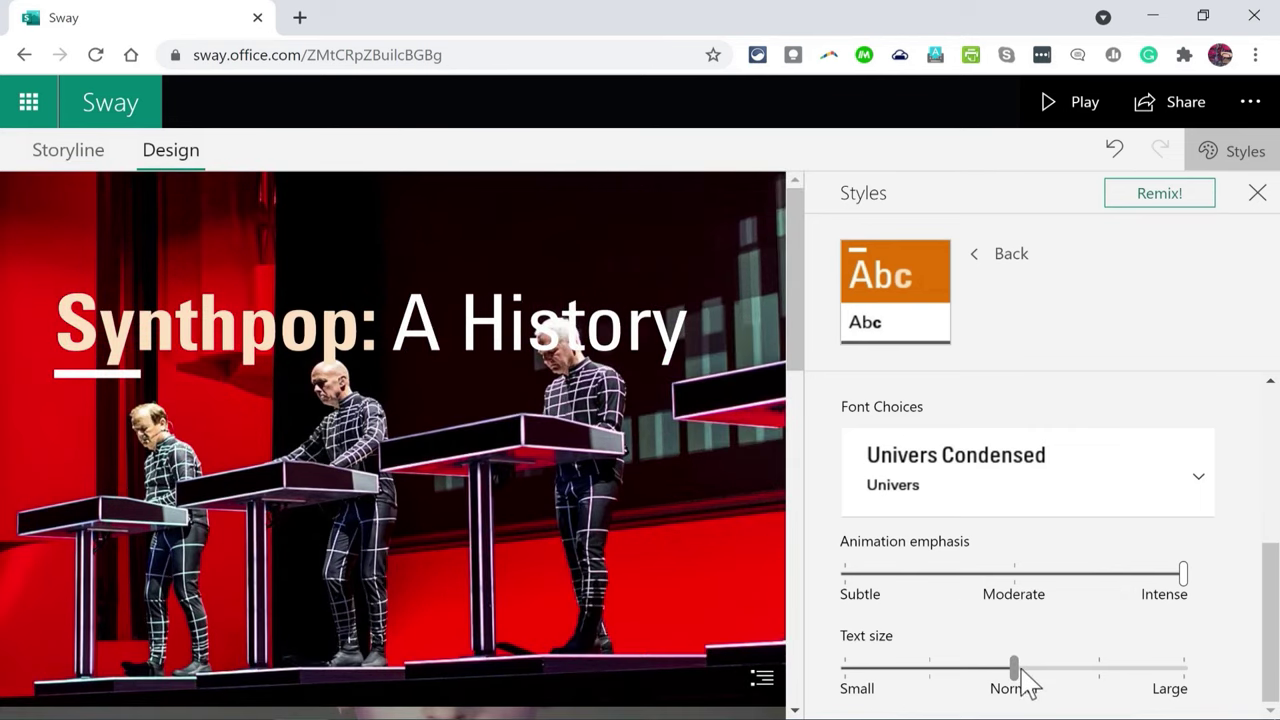
drag(1027, 685, 1064, 684)
- Try the patterned, olive-green and script-font styles on the Sway
click(1257, 195)
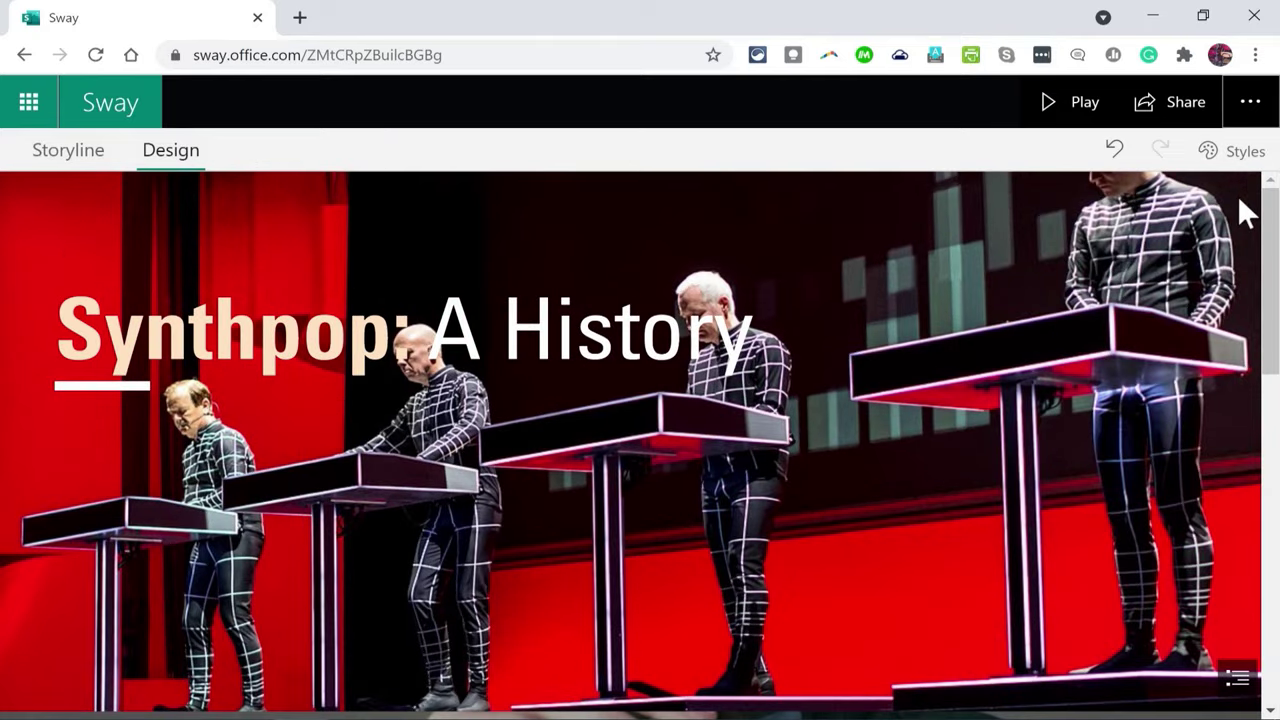
scroll(970, 321, down, 5)
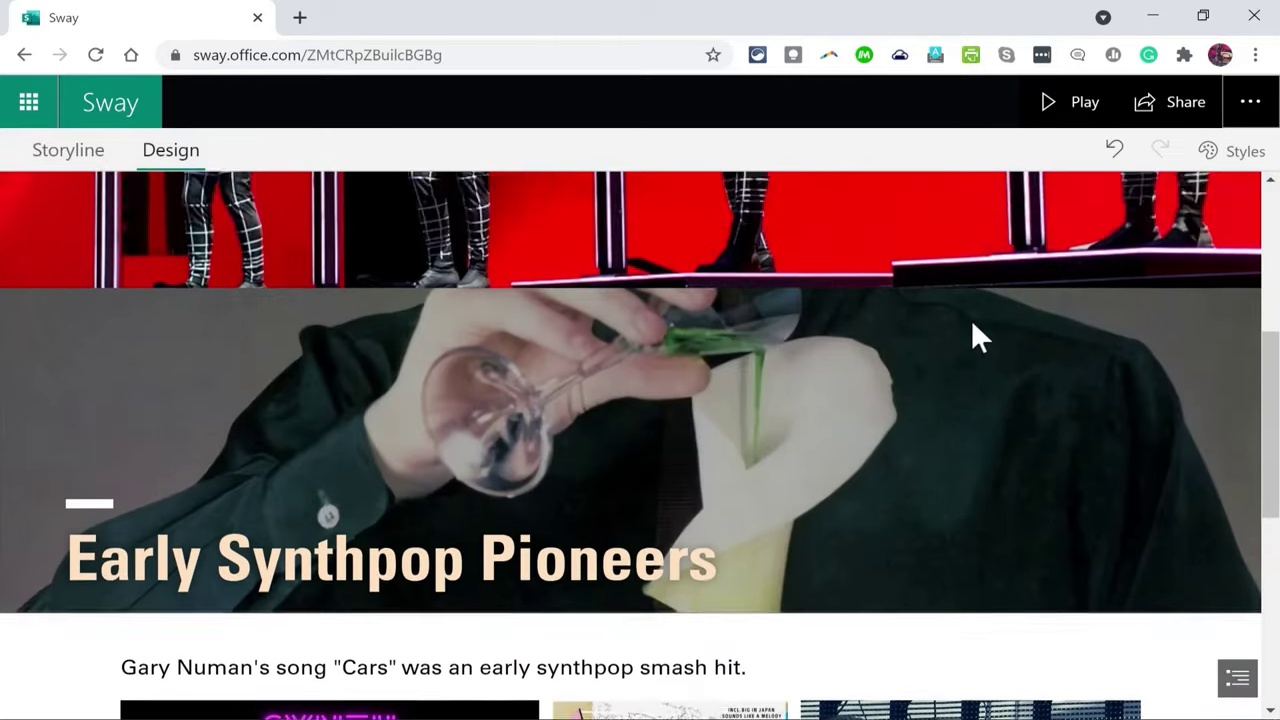
scroll(971, 337, down, 3)
click(1235, 165)
click(1237, 168)
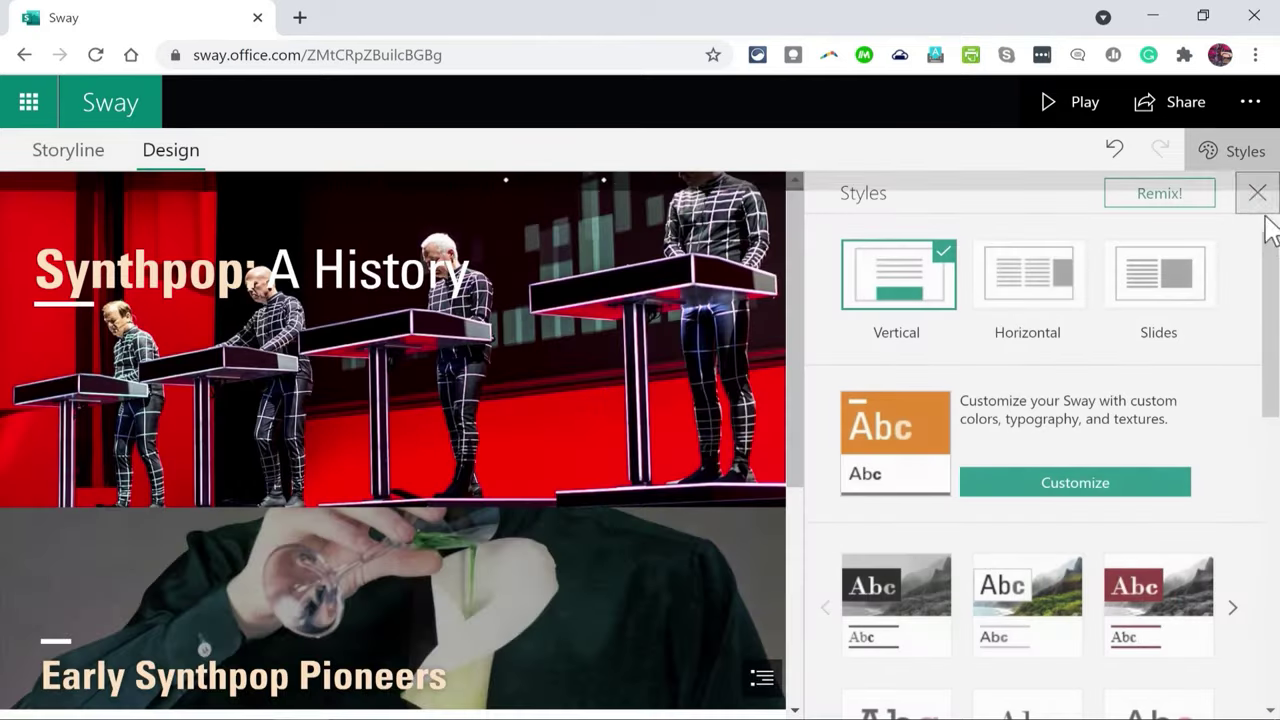
drag(1269, 277, 1262, 565)
click(903, 495)
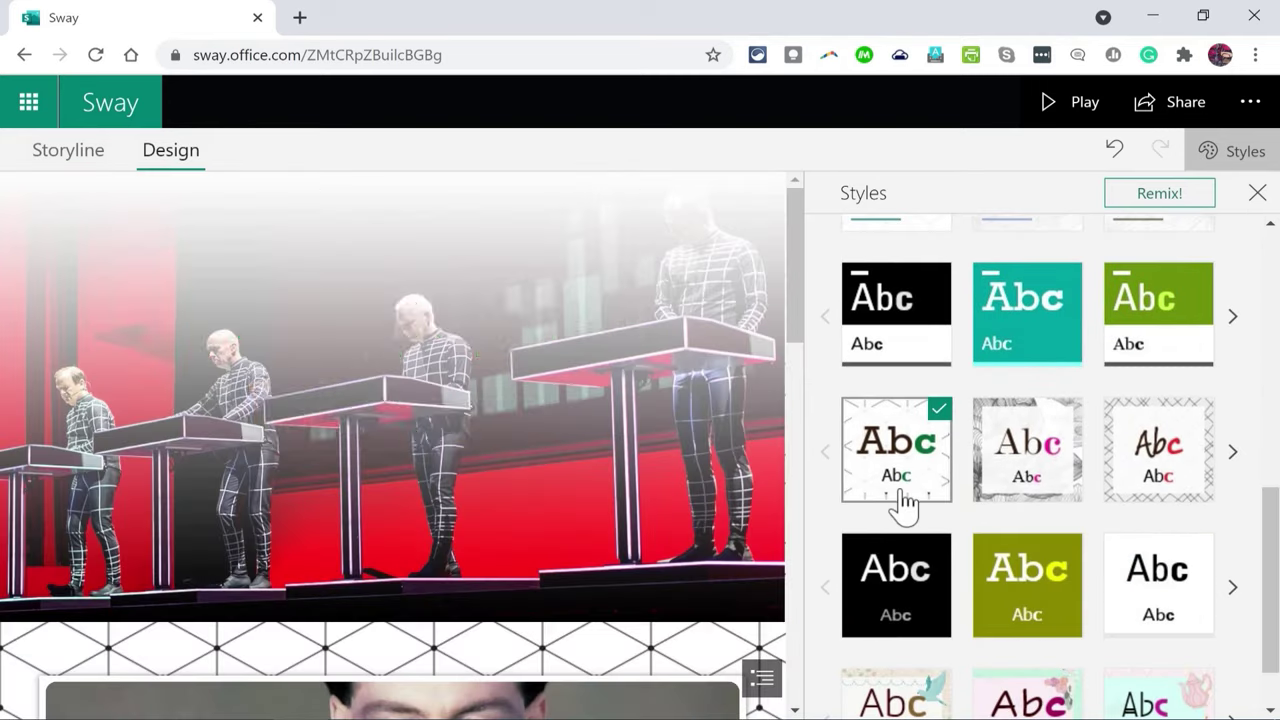
click(1034, 606)
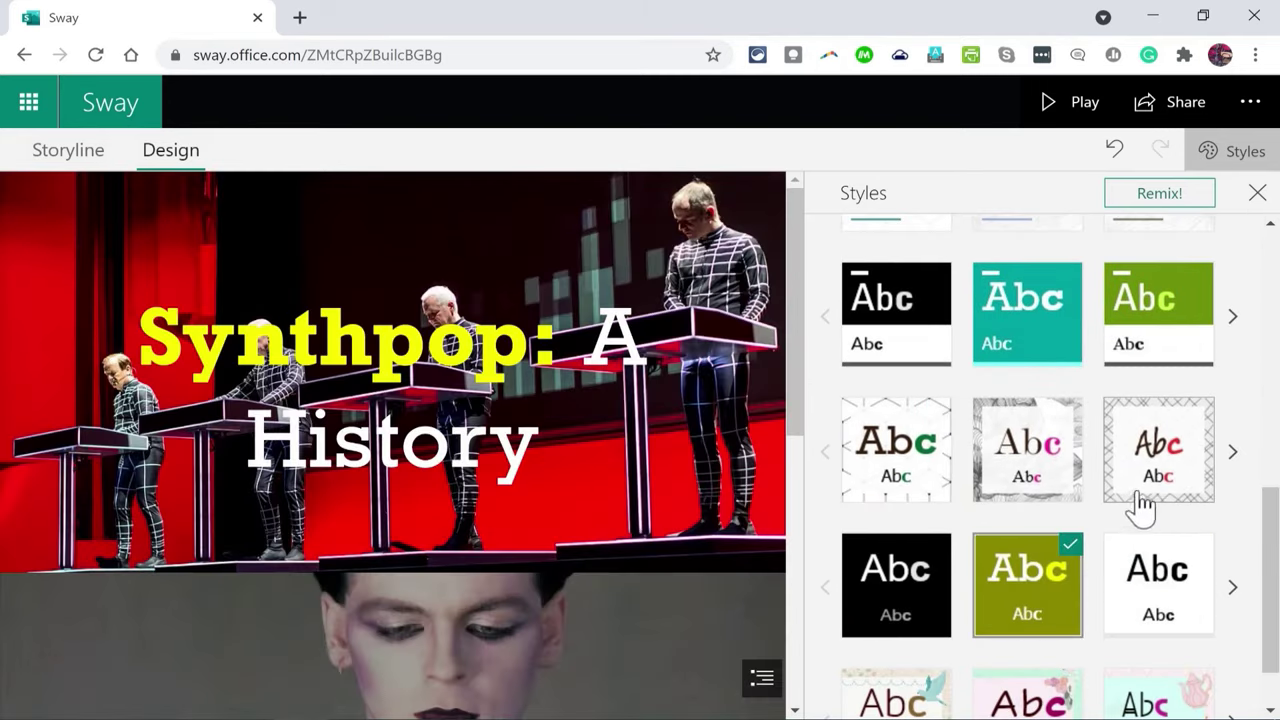
click(1146, 498)
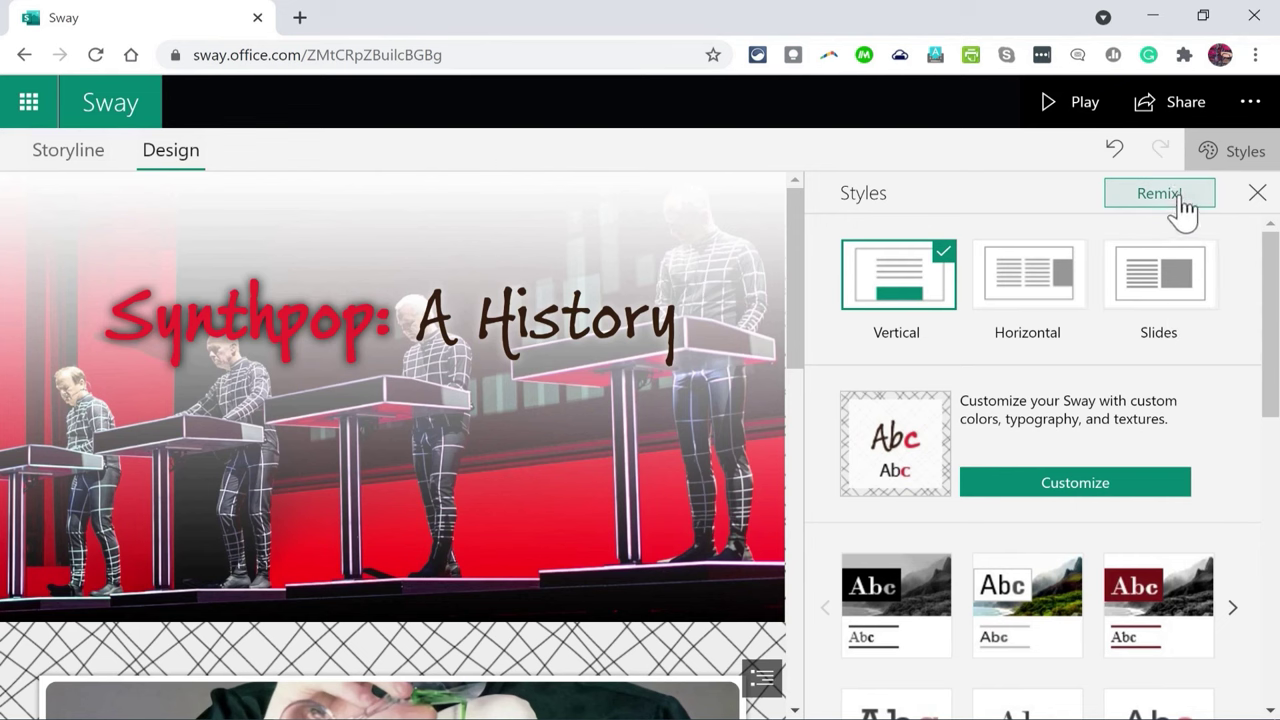
- Remix, undo, switch to Horizontal layout, and remix until titles turn lime-green
click(1165, 195)
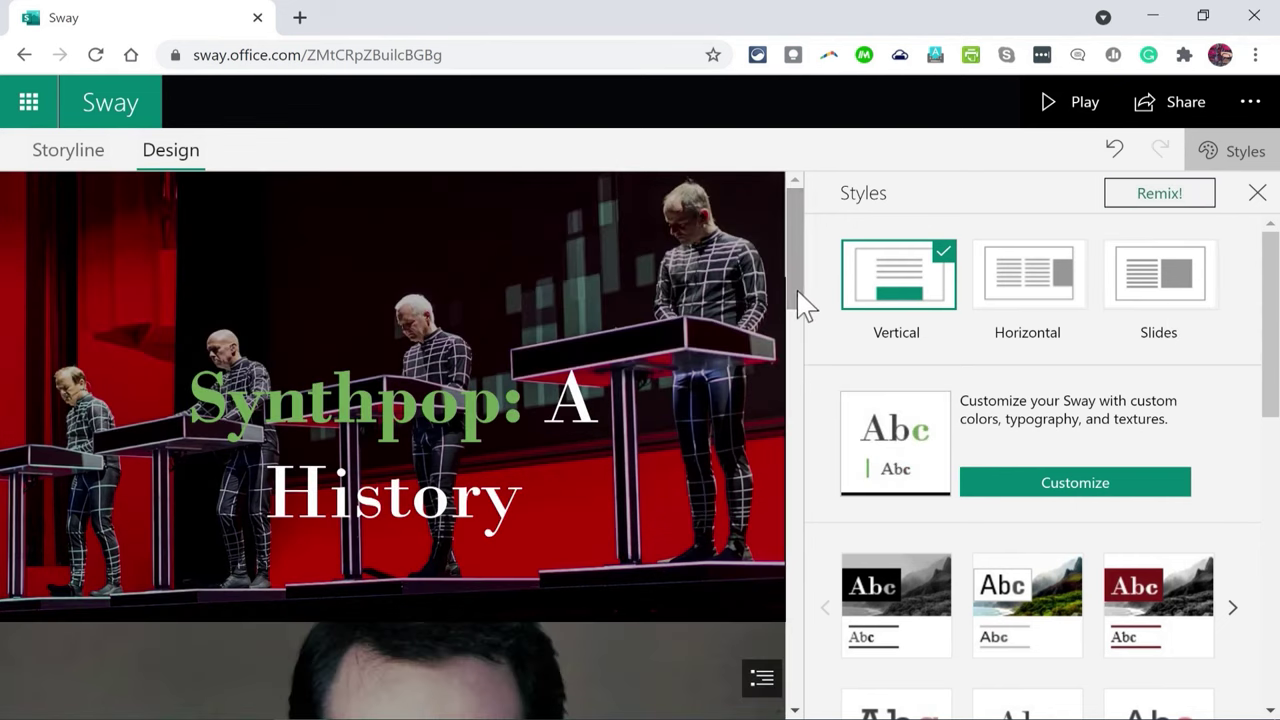
drag(803, 306, 1105, 230)
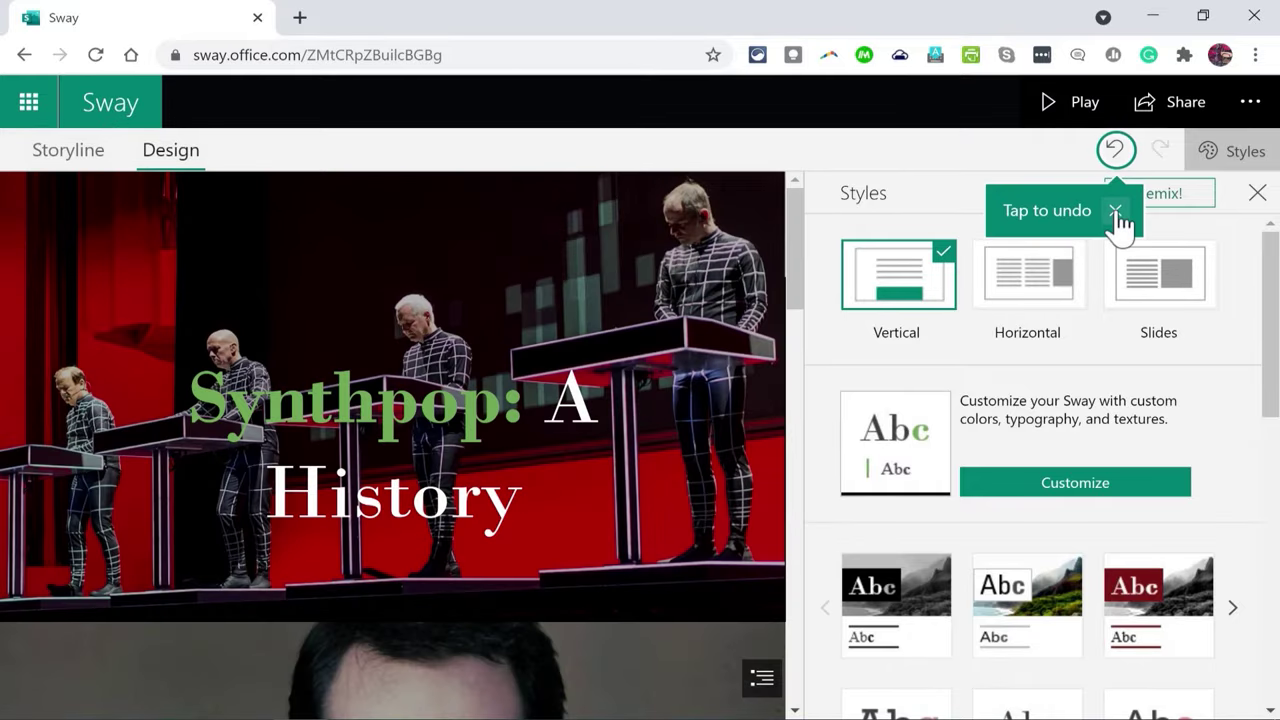
click(1116, 212)
click(1115, 155)
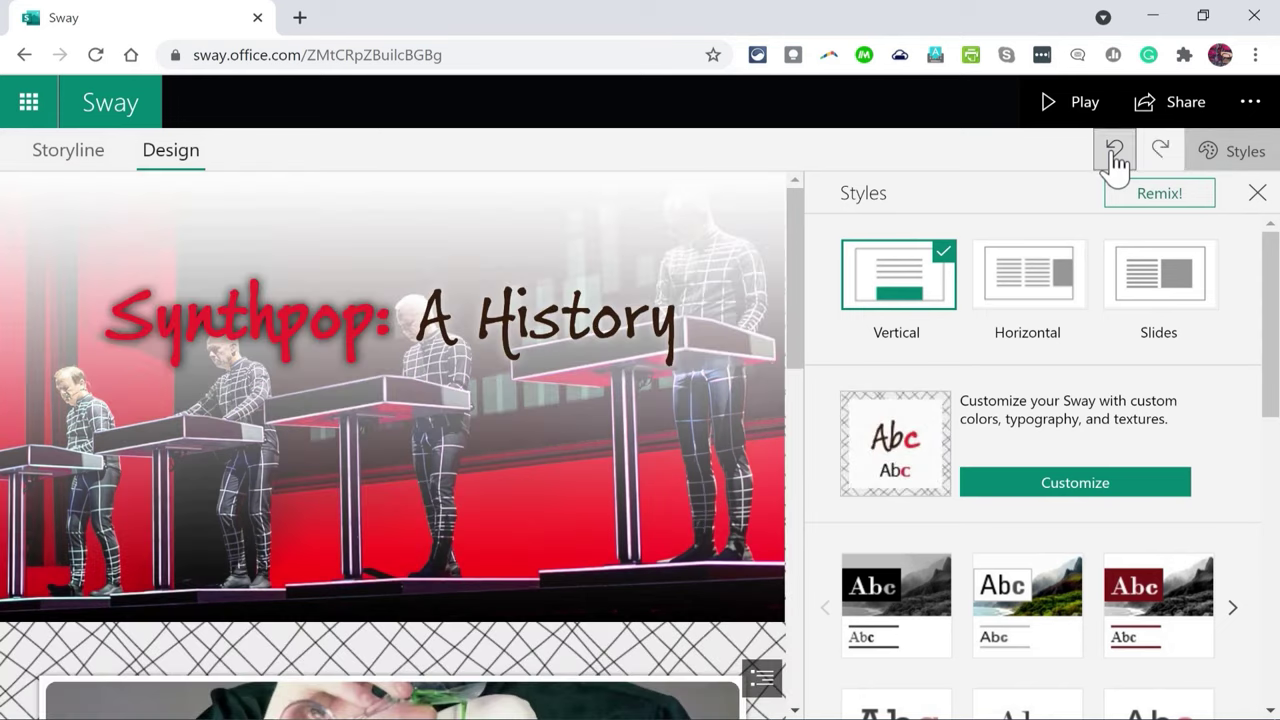
click(1157, 196)
click(1157, 198)
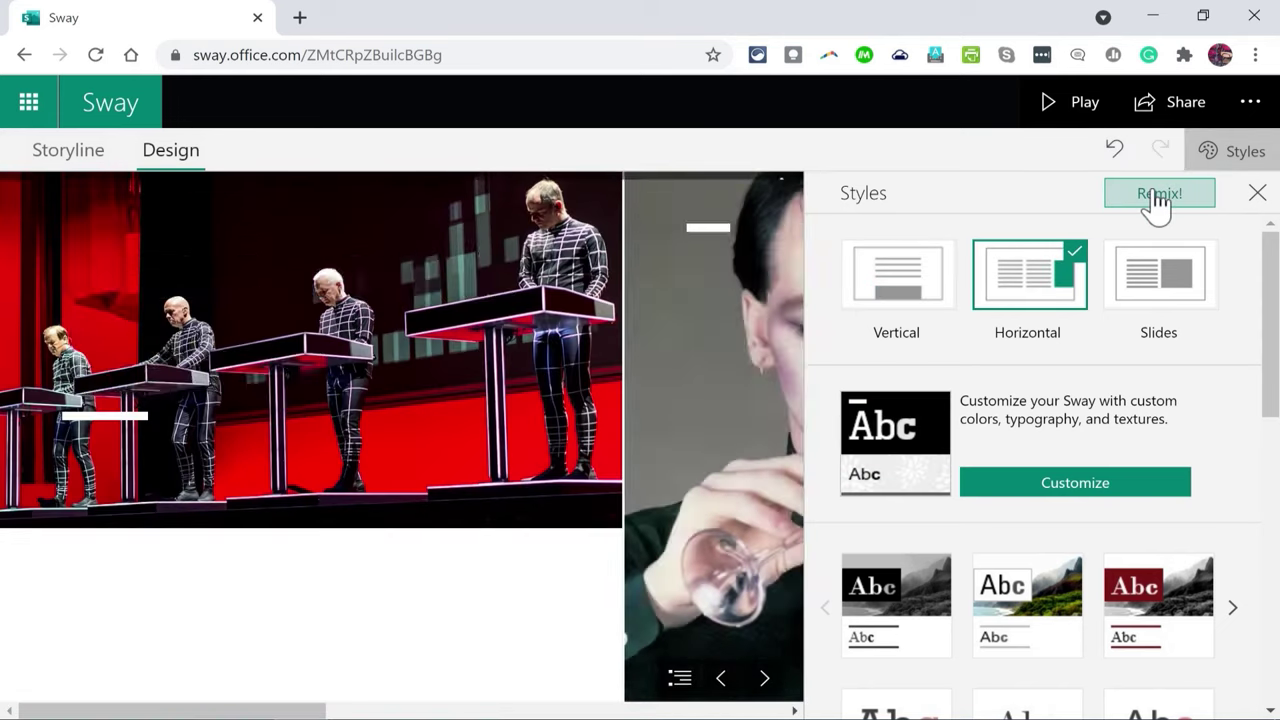
click(1157, 198)
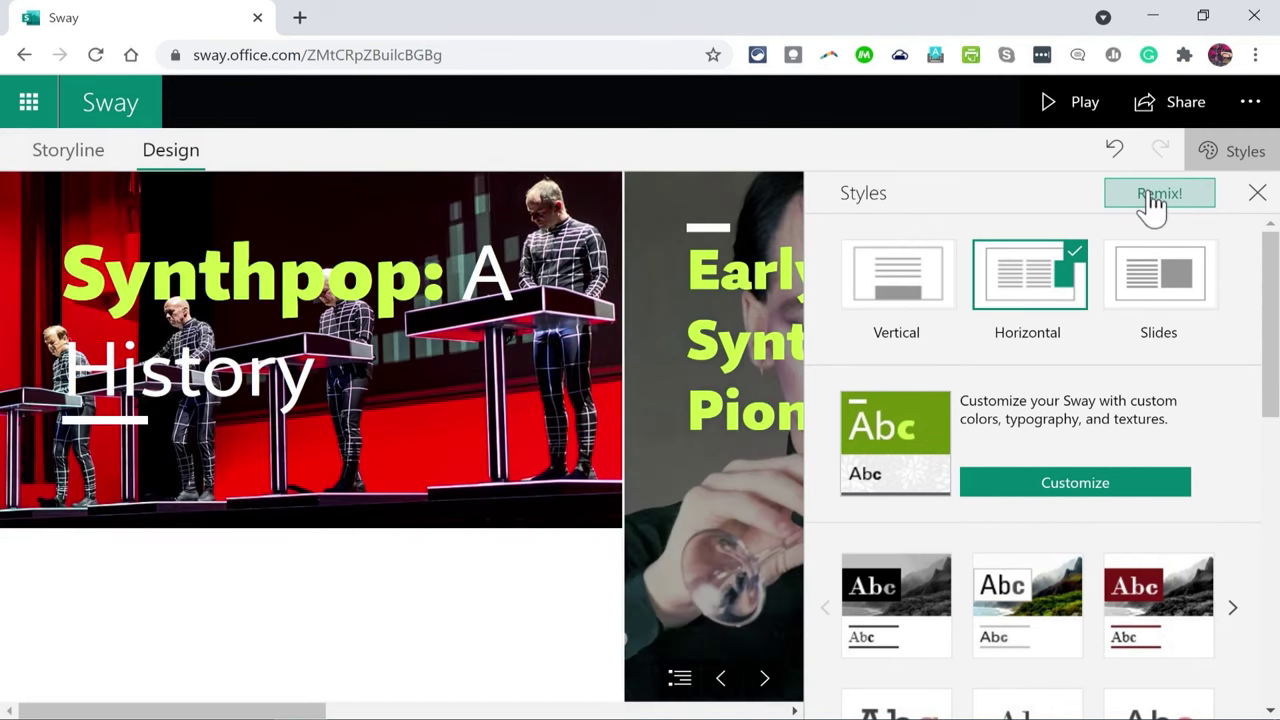
click(1257, 193)
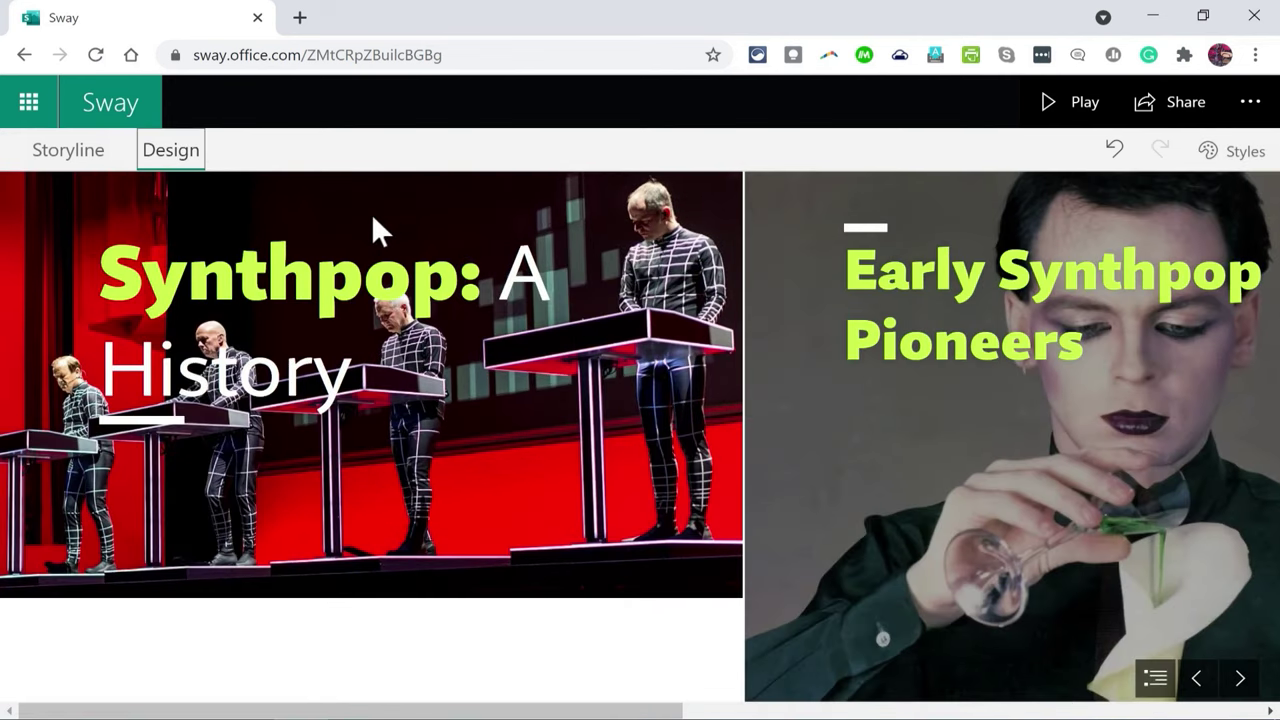
- In Storyline, move the Synthpop Reviews video card below the Orchestral Manoeuvres in the Dark card
click(68, 150)
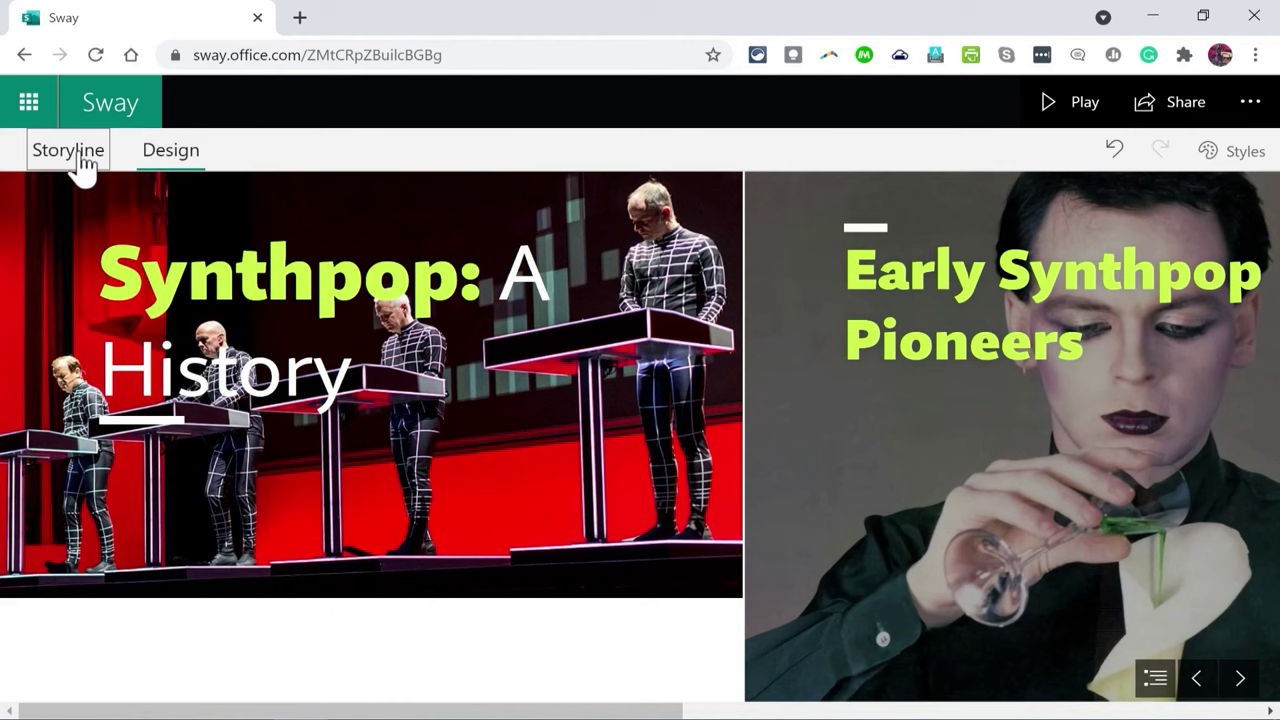
scroll(700, 385, down, 3)
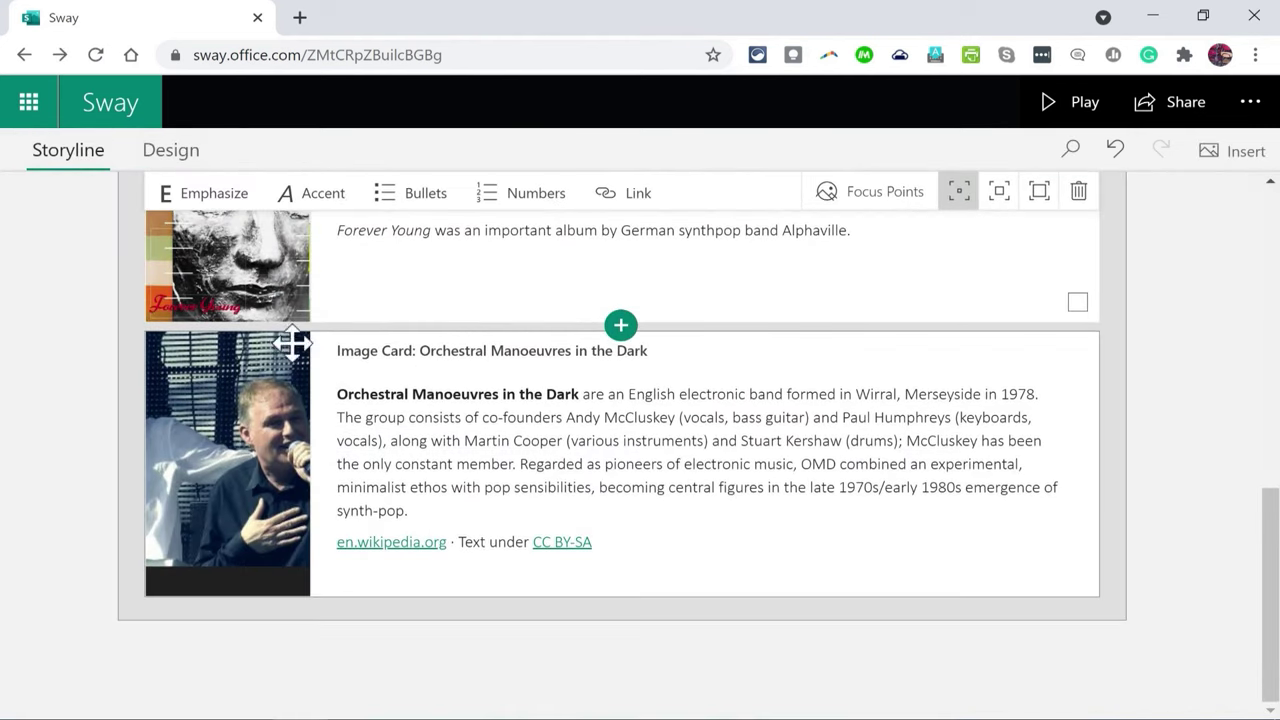
scroll(289, 340, up, 2)
drag(151, 471, 262, 465)
scroll(251, 517, down, 2)
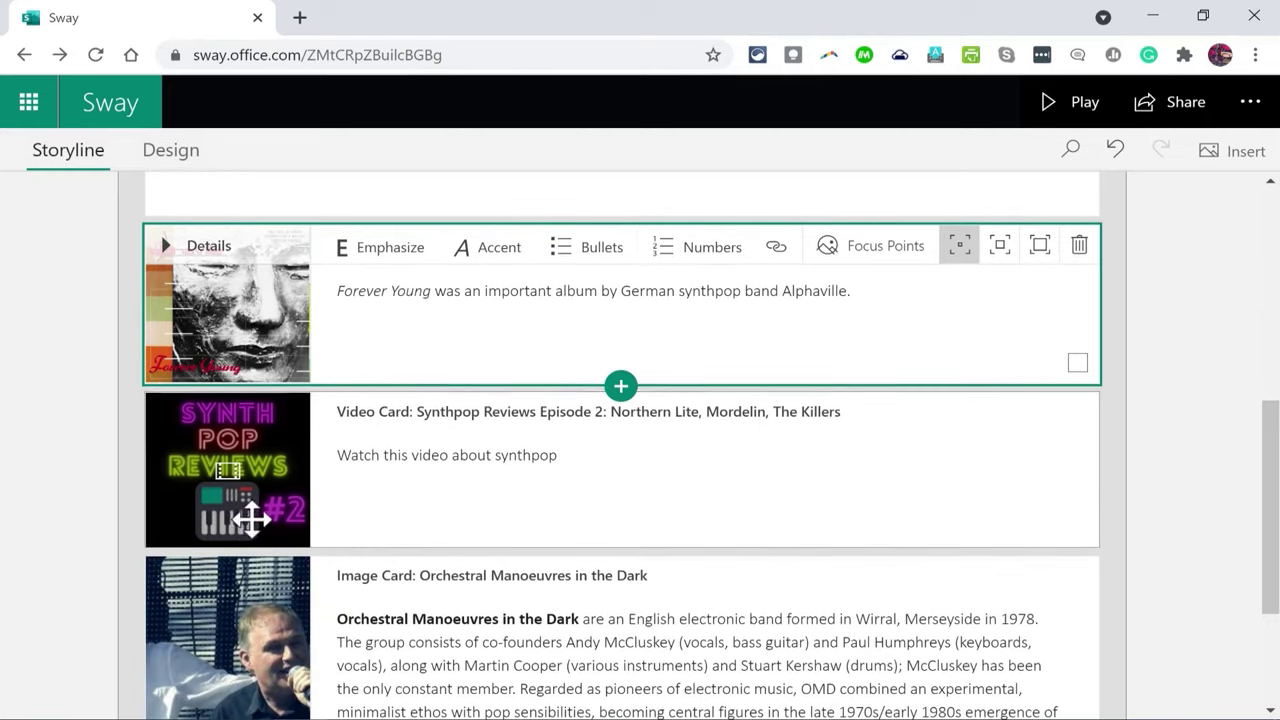
drag(251, 517, 329, 591)
scroll(957, 339, up, 10)
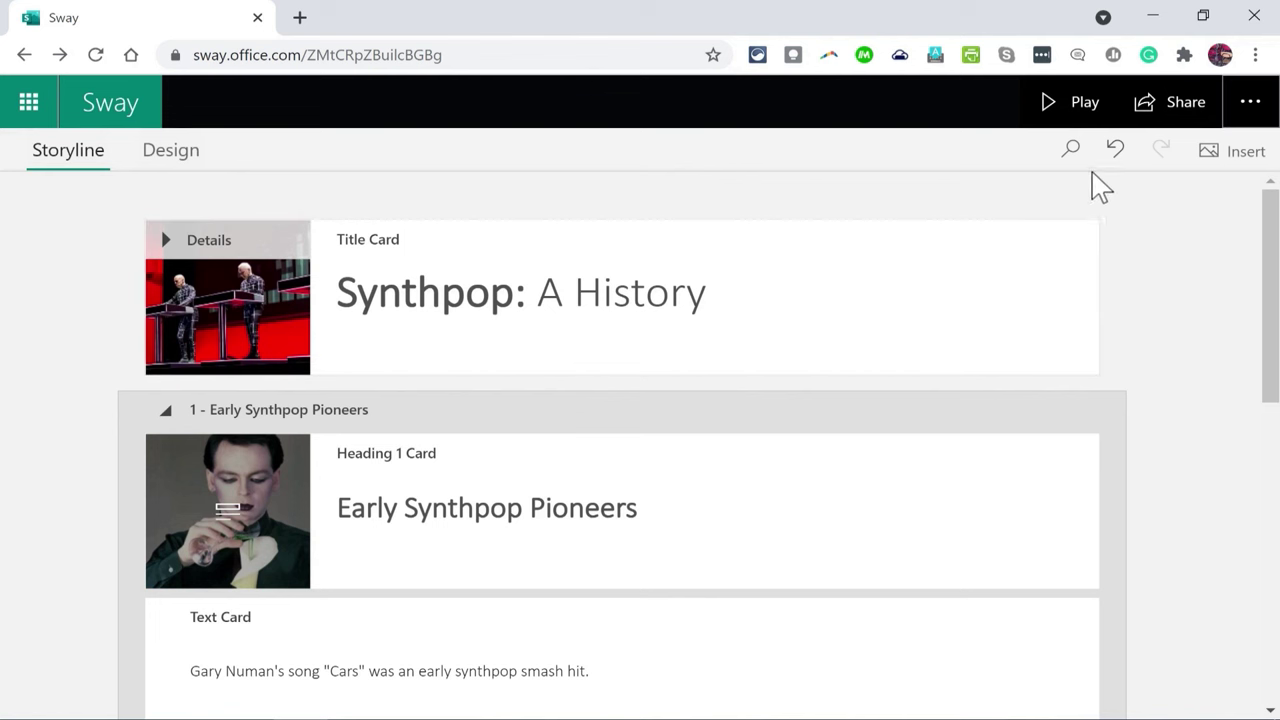
- Check the Sway's embed code, then copy its view-only share link
click(1188, 112)
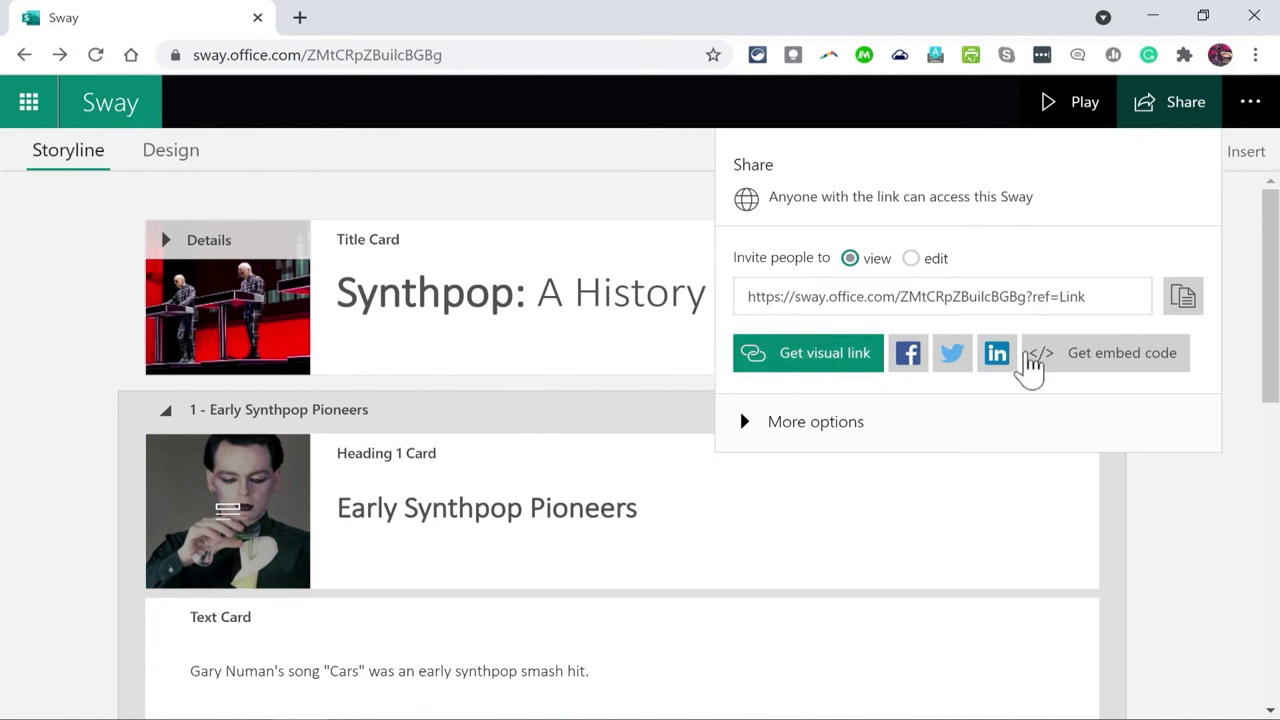
click(1149, 366)
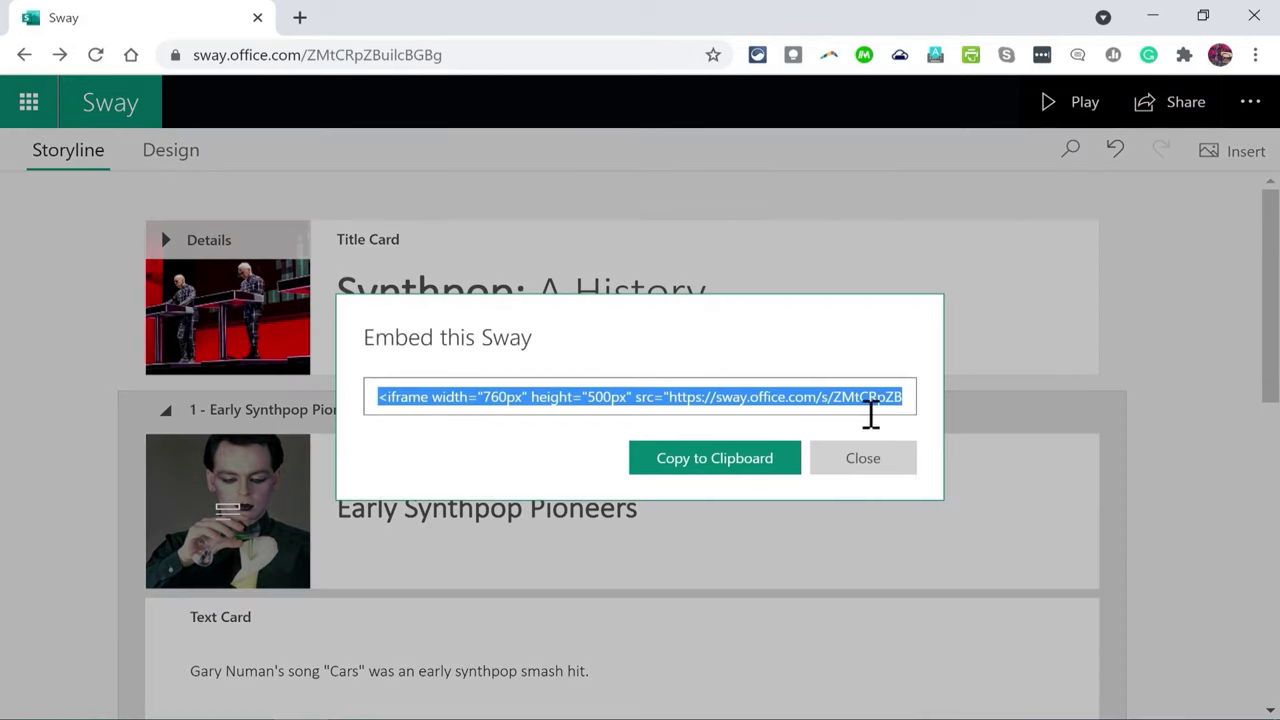
click(866, 460)
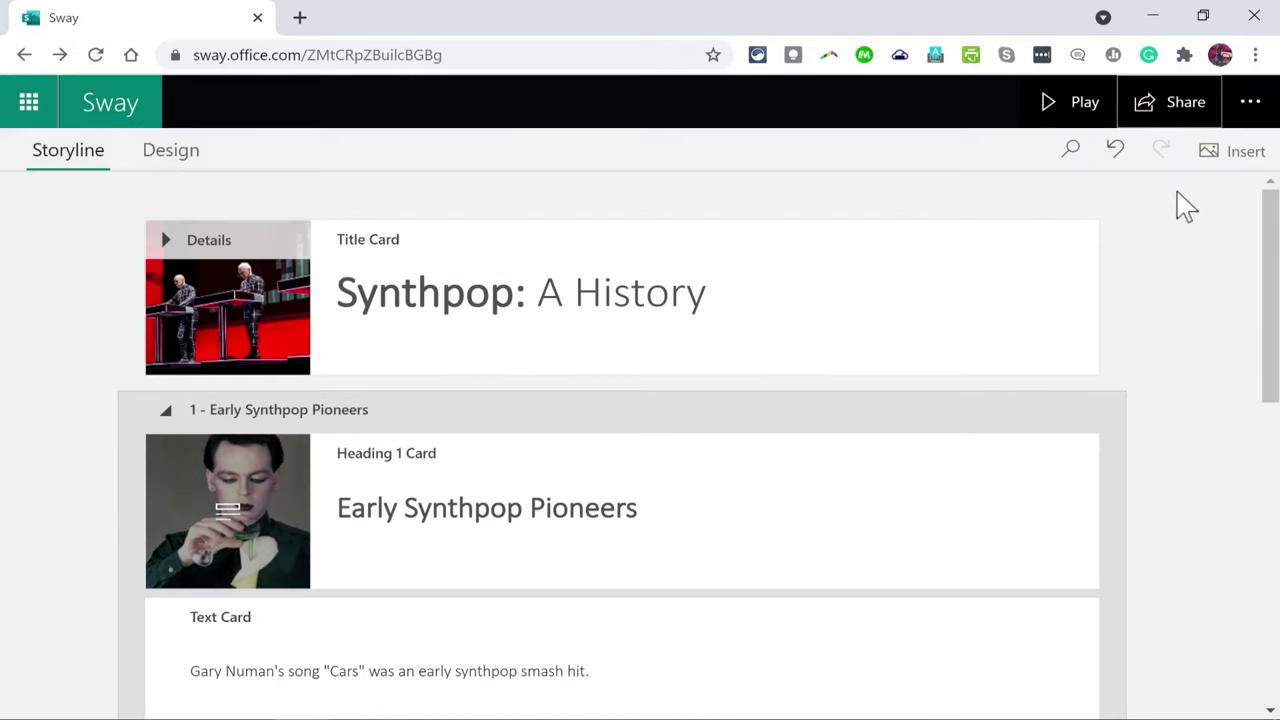
click(1175, 101)
click(1183, 297)
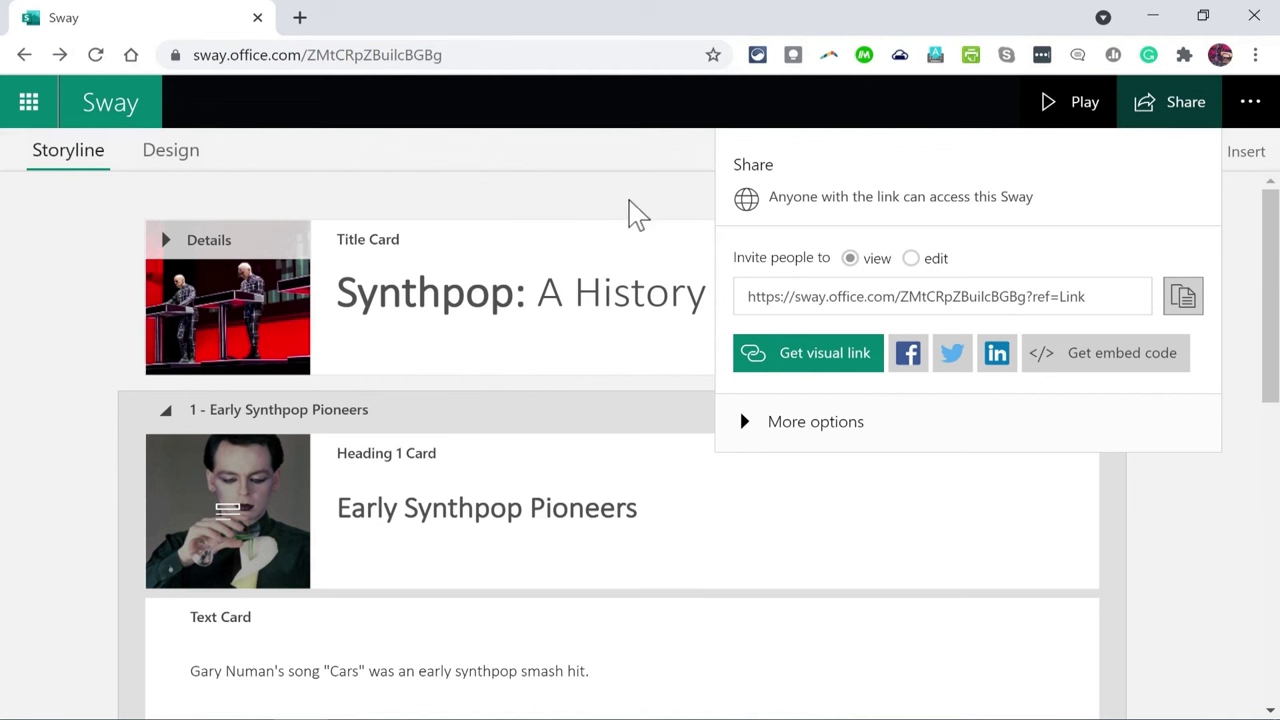
click(1255, 230)
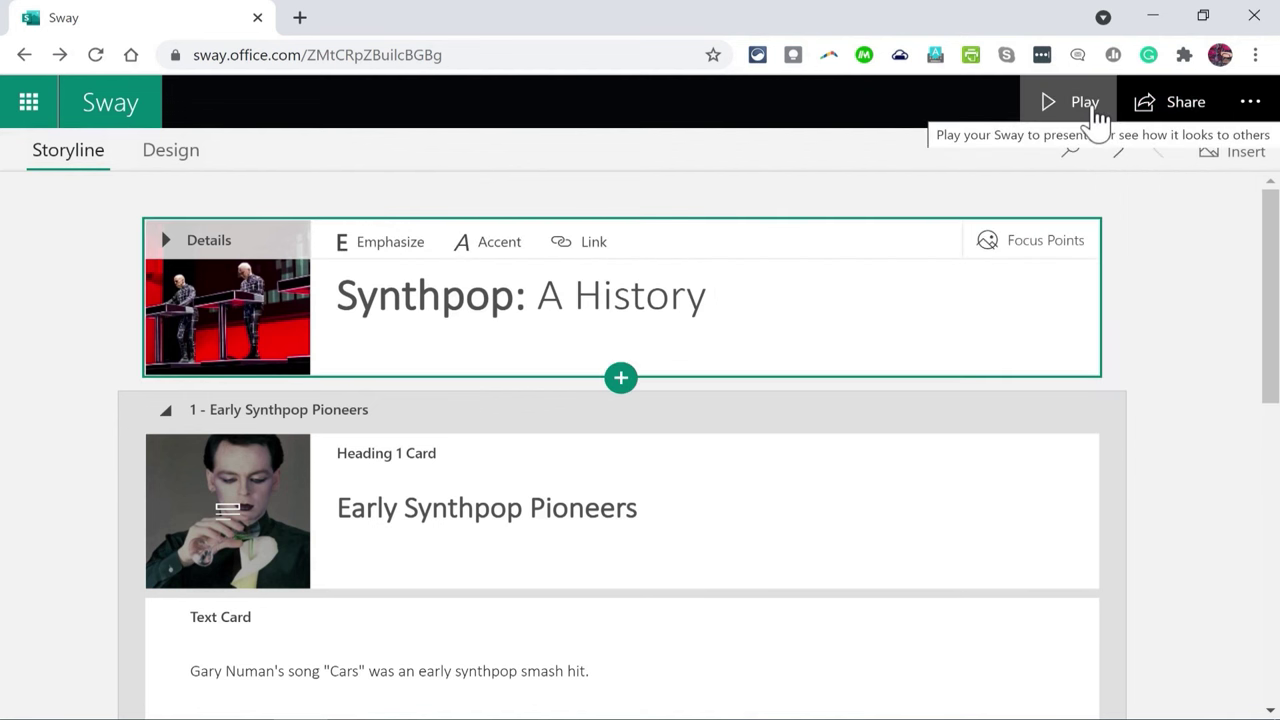
click(174, 155)
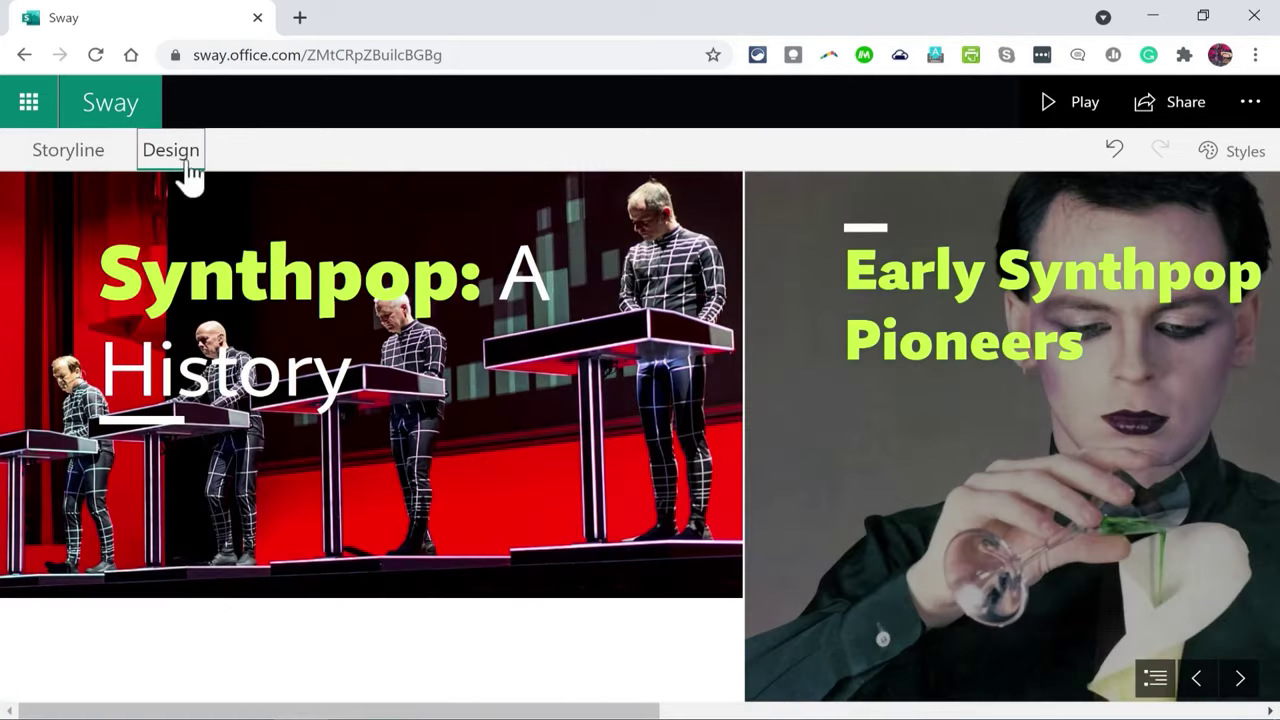
click(1083, 112)
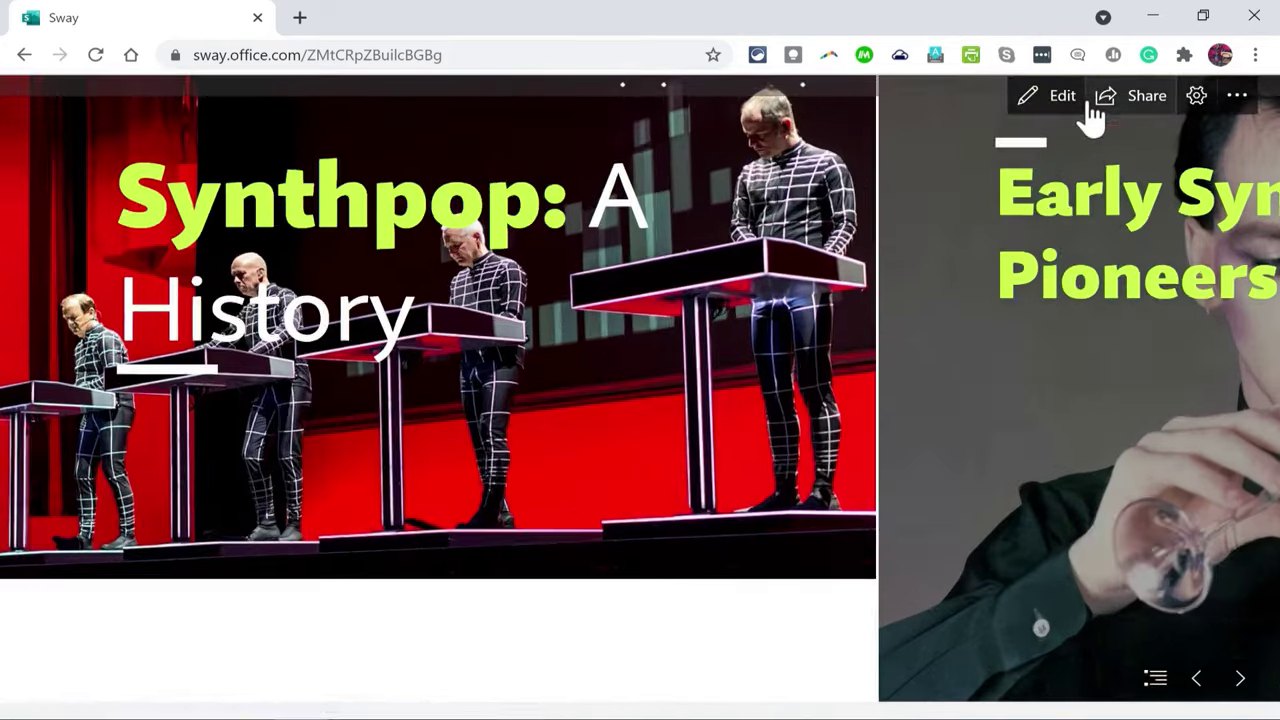
scroll(829, 437, down, 15)
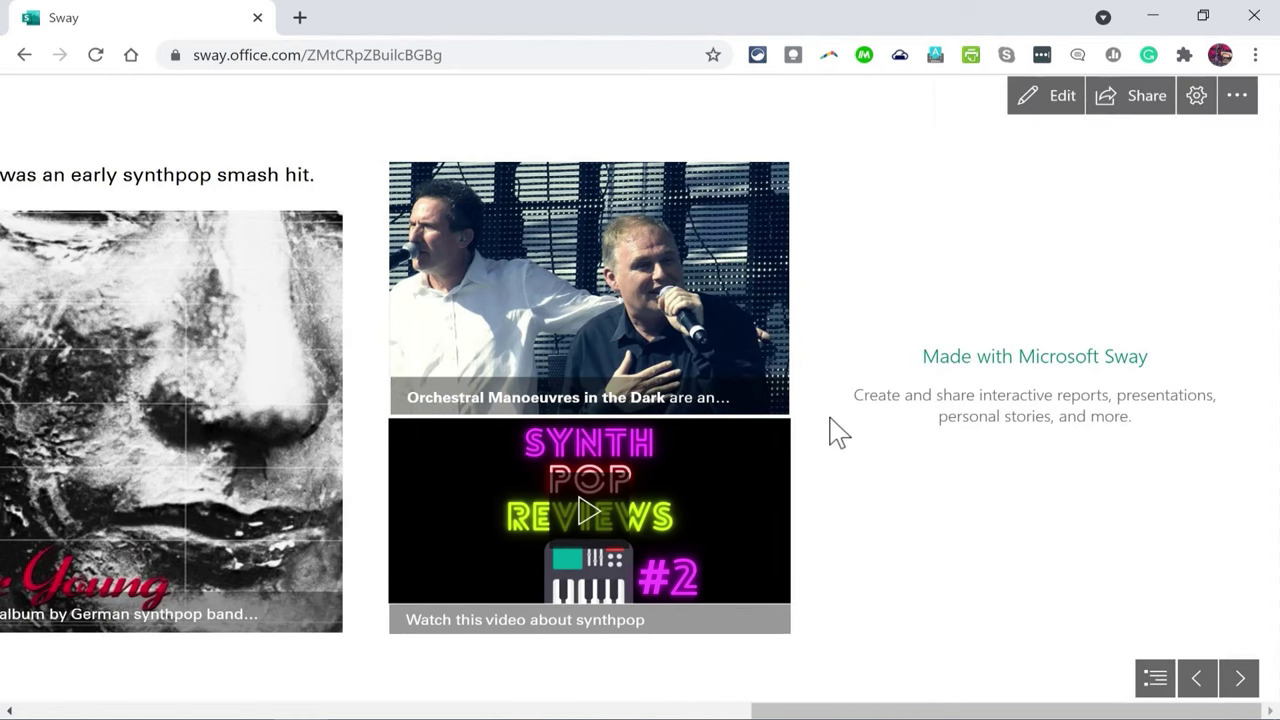
scroll(835, 430, up, 20)
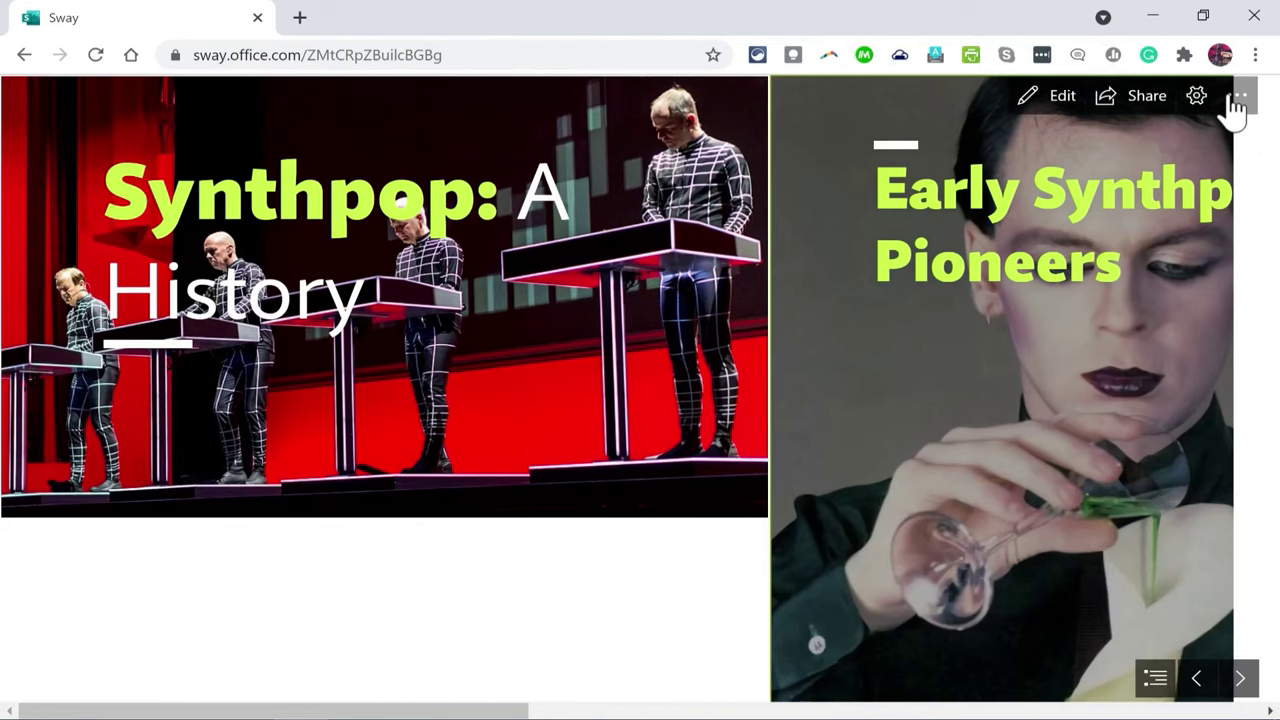
key(alt+Left)
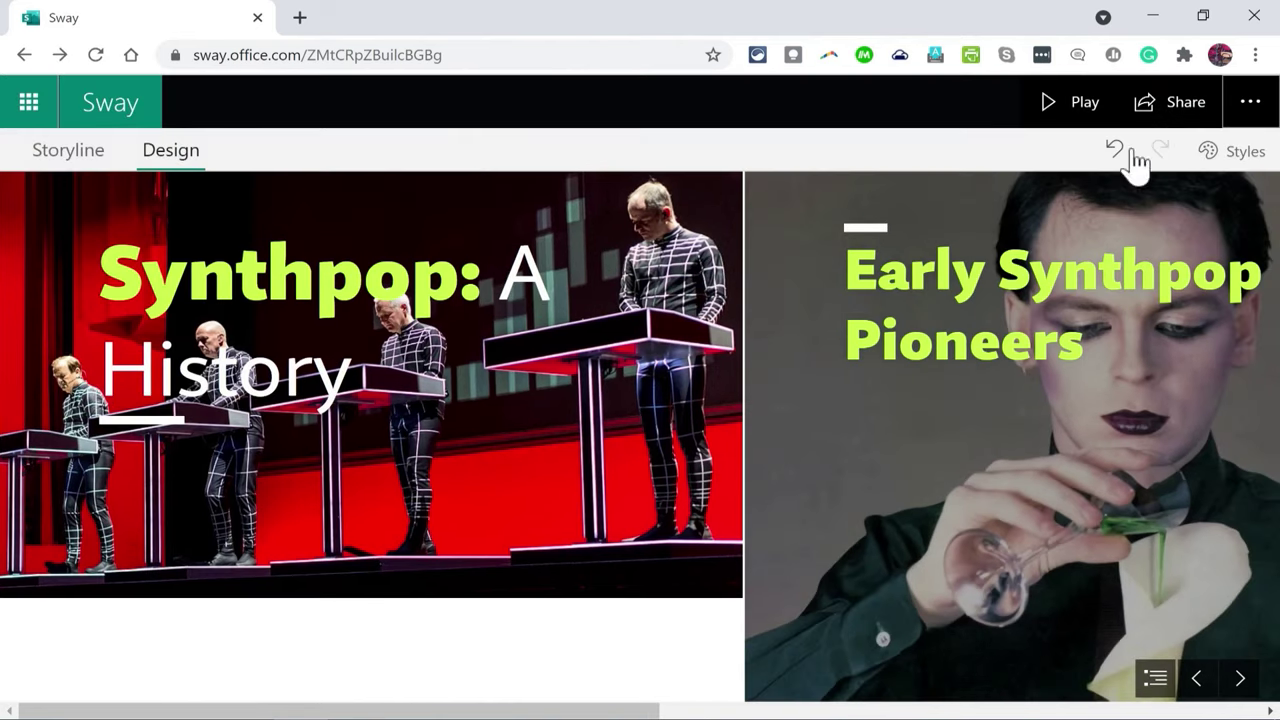
click(1257, 114)
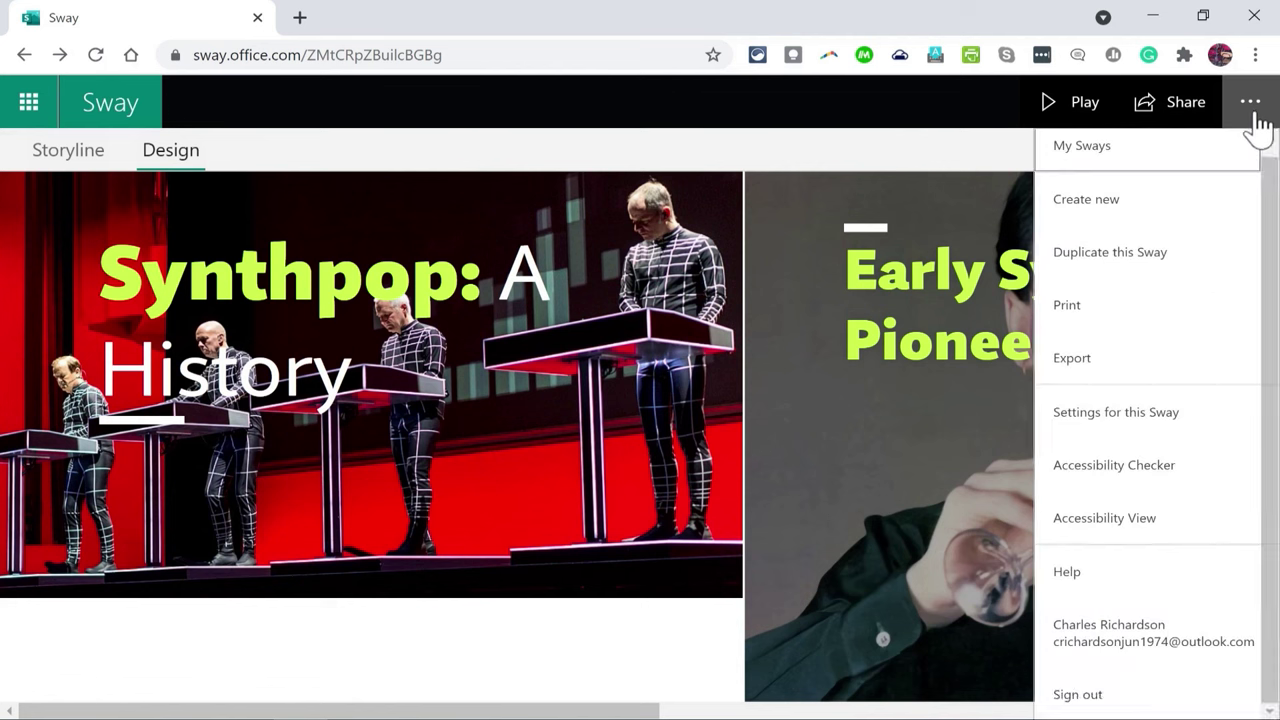
click(1257, 114)
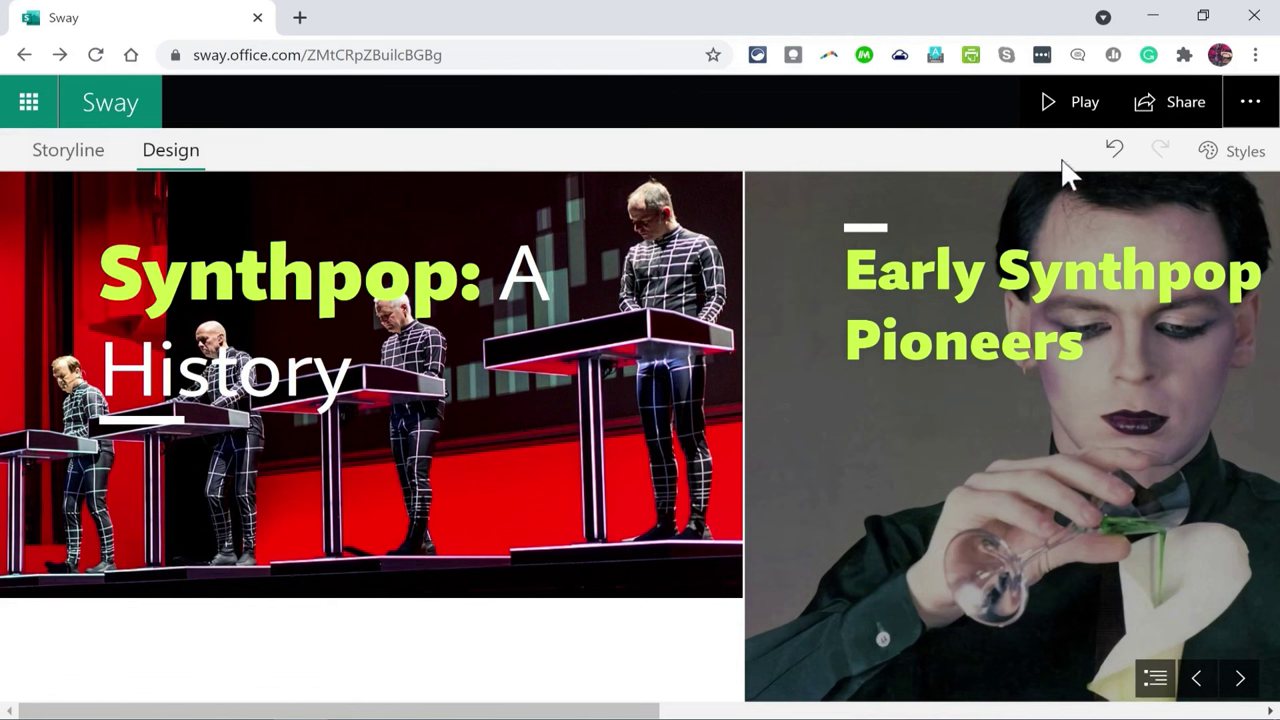
click(1250, 118)
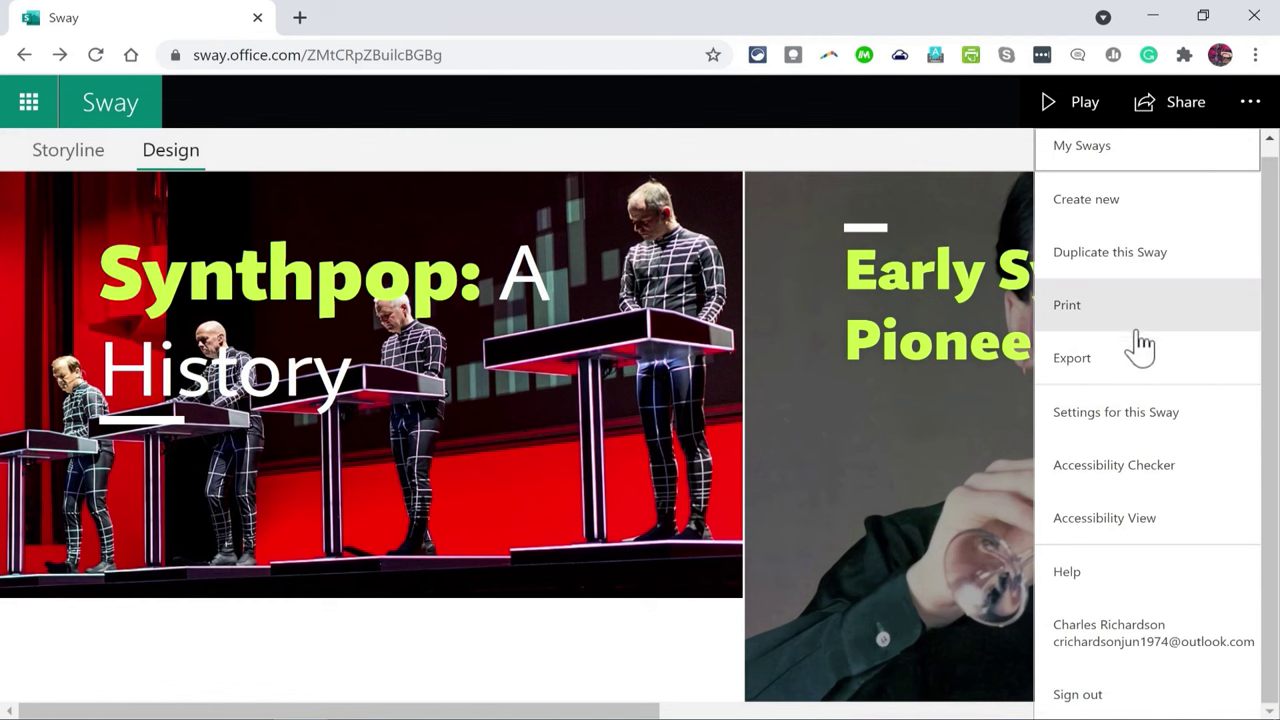
click(1085, 362)
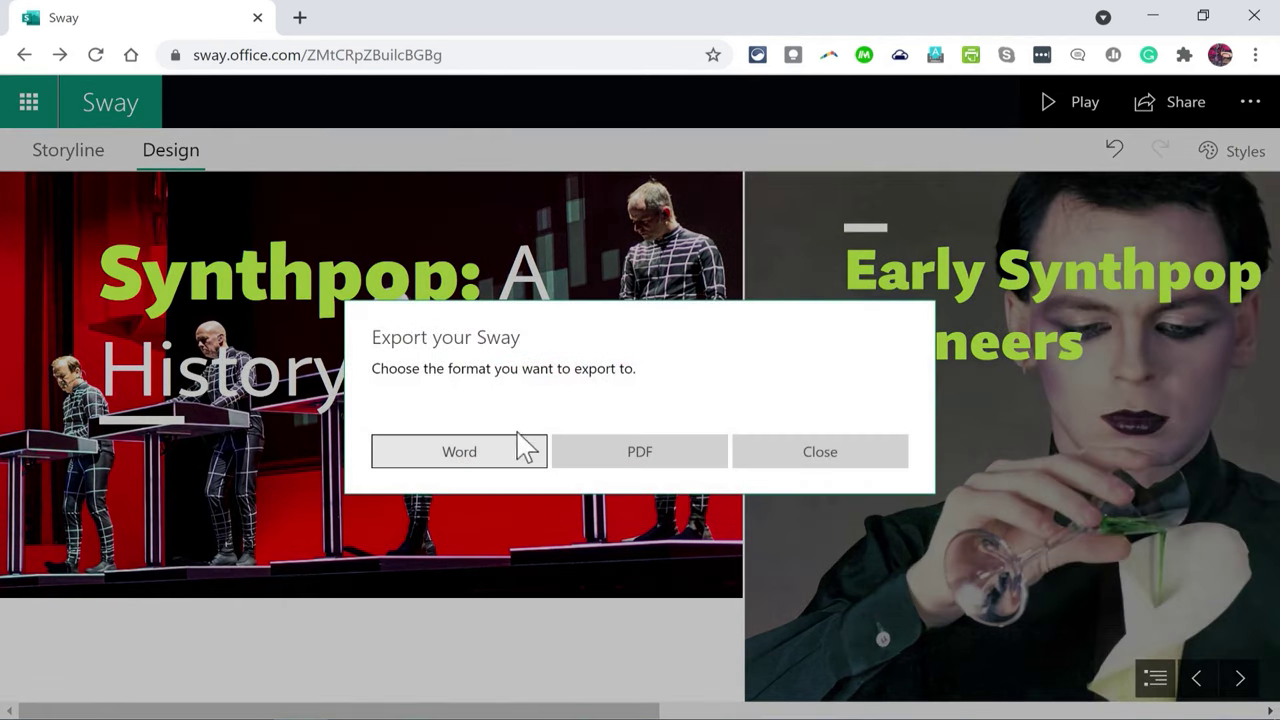
click(822, 452)
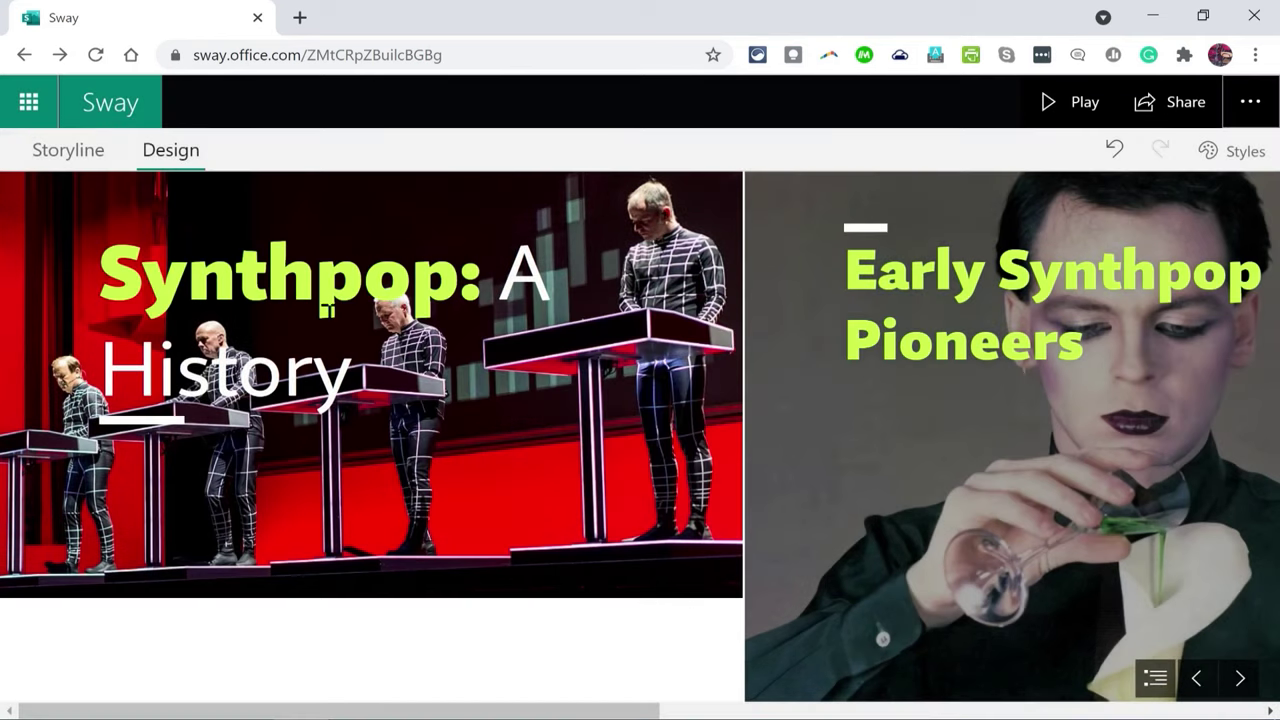
- Go to My Sways and find Synthpop: A History under Edited, dated 7/20/2021
click(116, 104)
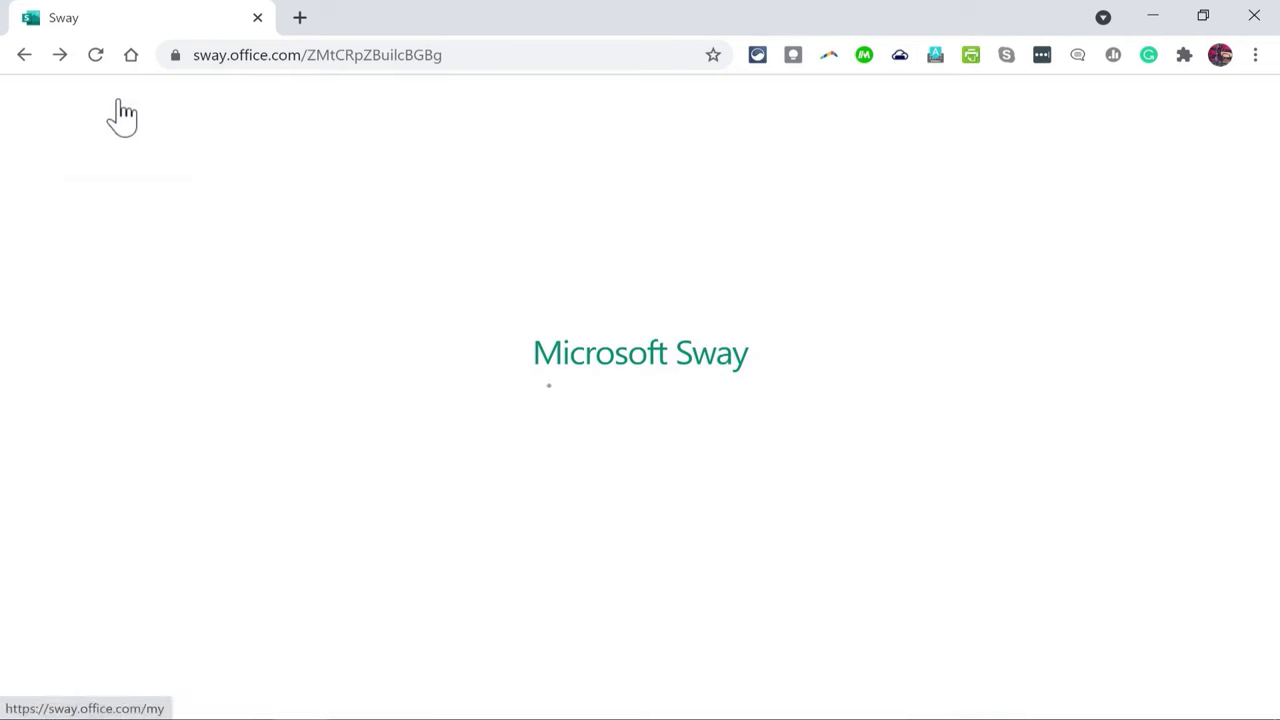
scroll(560, 415, down, 2)
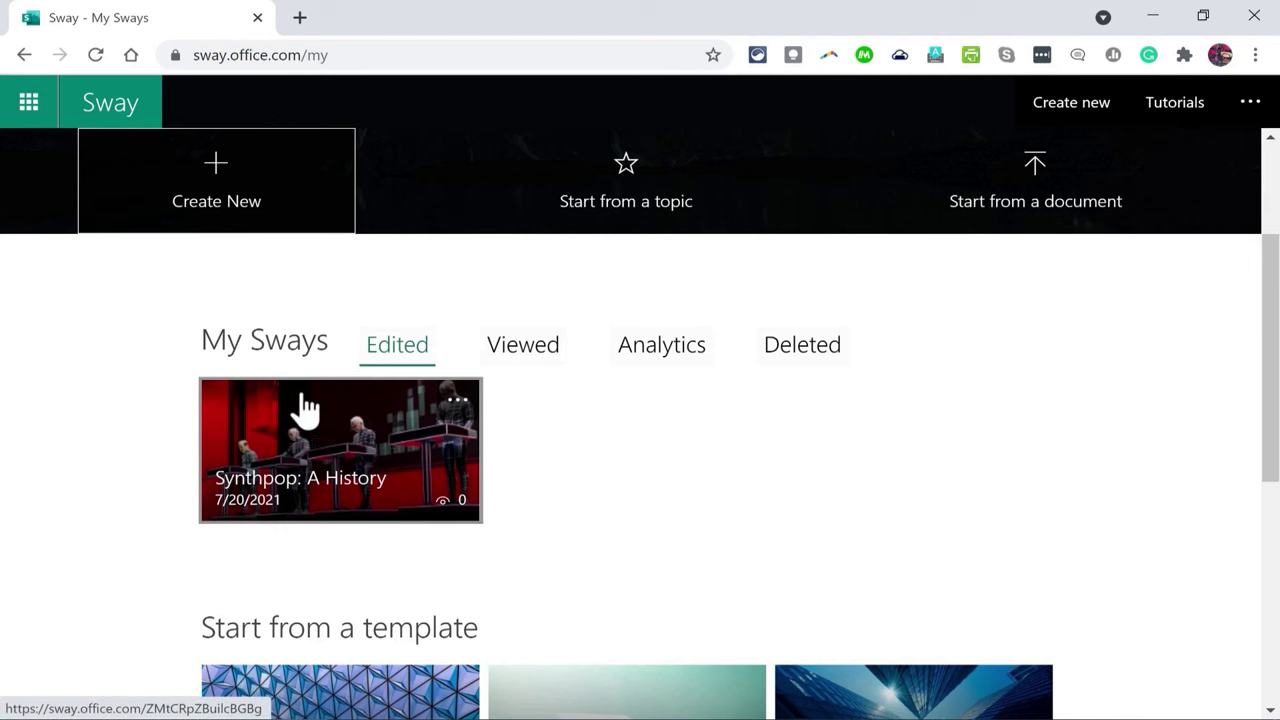
scroll(690, 507, up, 2)
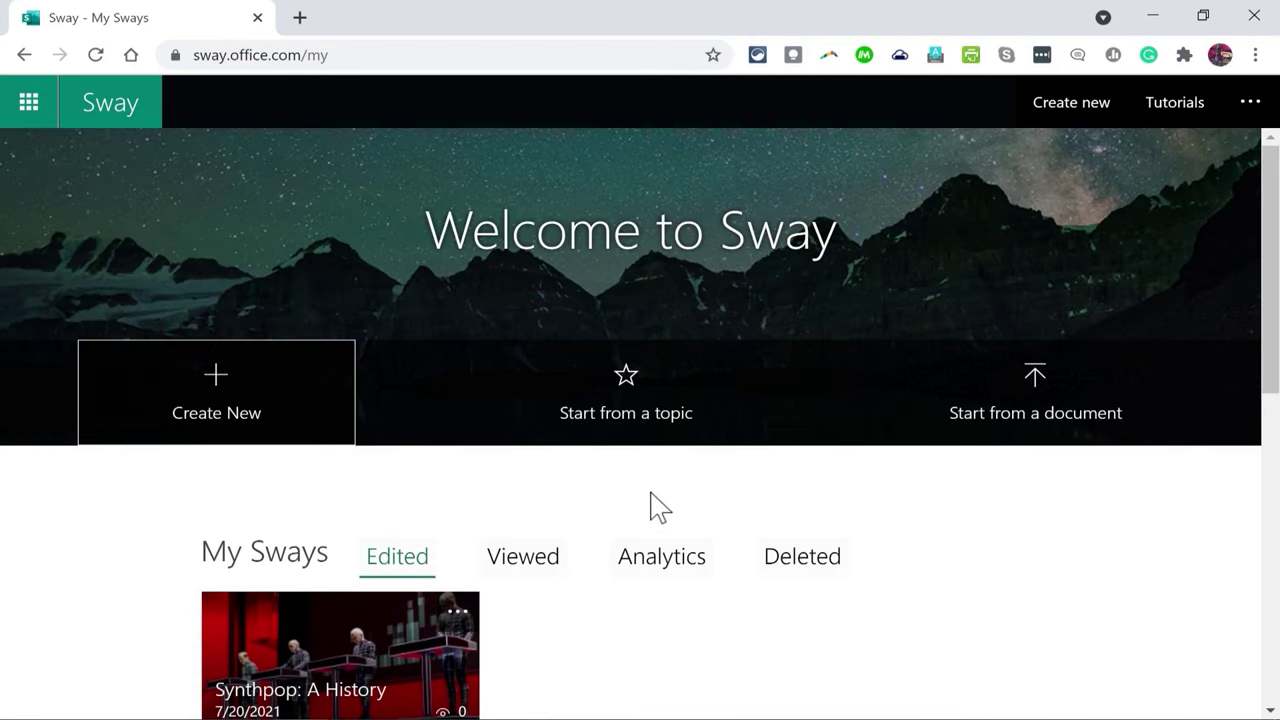